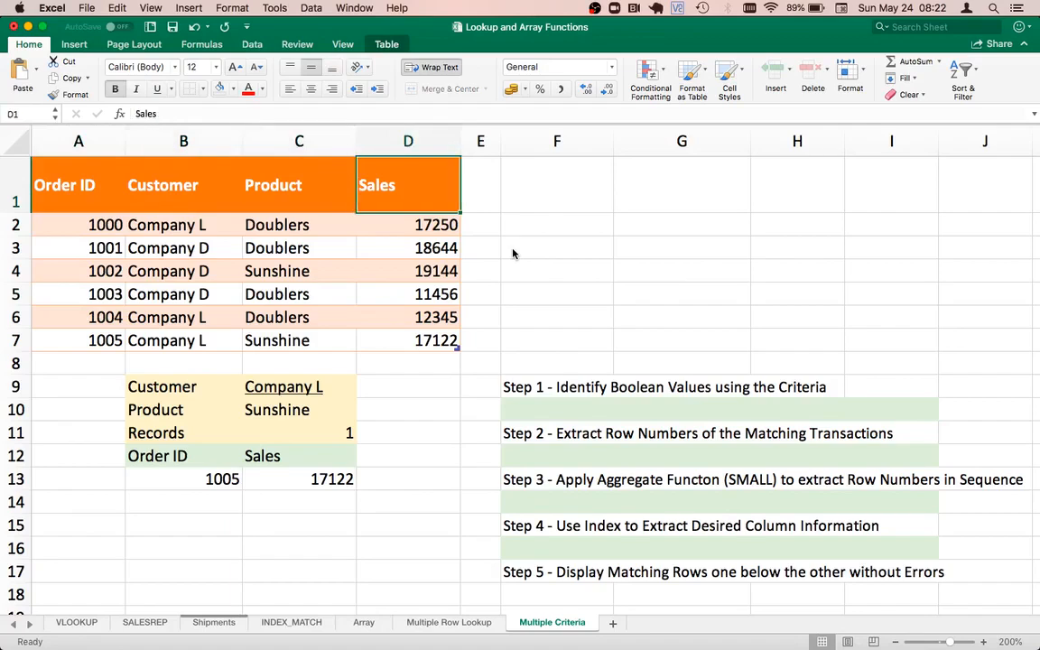
# - Examine the orders table, the customer and product criteria cells, and the Order ID and Sales result headers below them
pyautogui.press('Down')
pyautogui.press('Down')
pyautogui.press('Down')
pyautogui.press('Down')
pyautogui.press('Down')
pyautogui.press('Down')
pyautogui.press('Left')
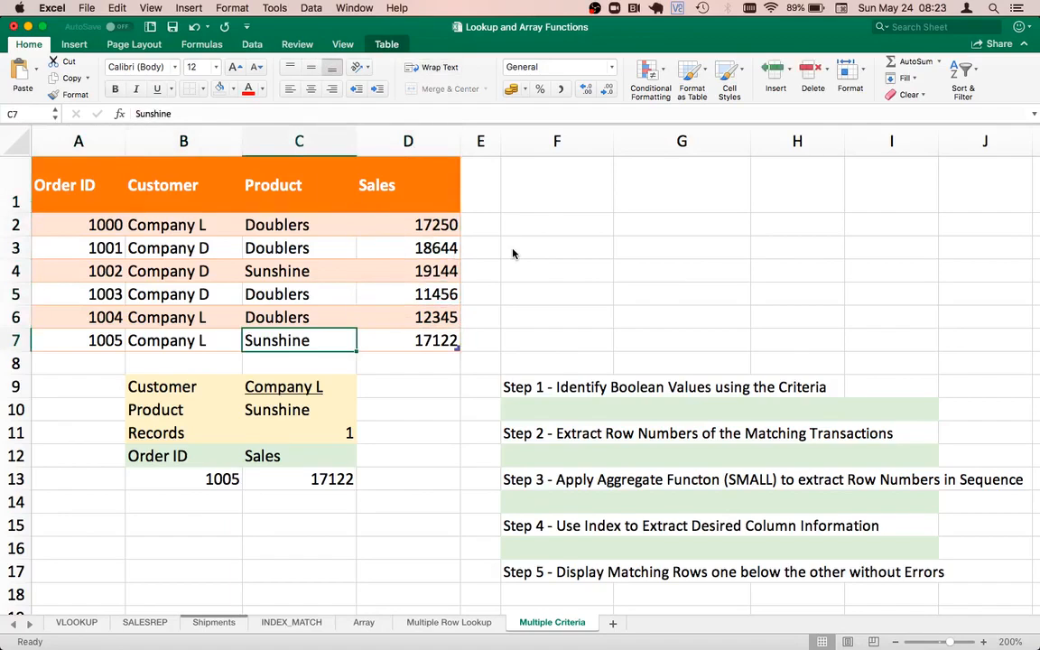
pyautogui.press('Down')
pyautogui.press('Down')
pyautogui.press('Left')
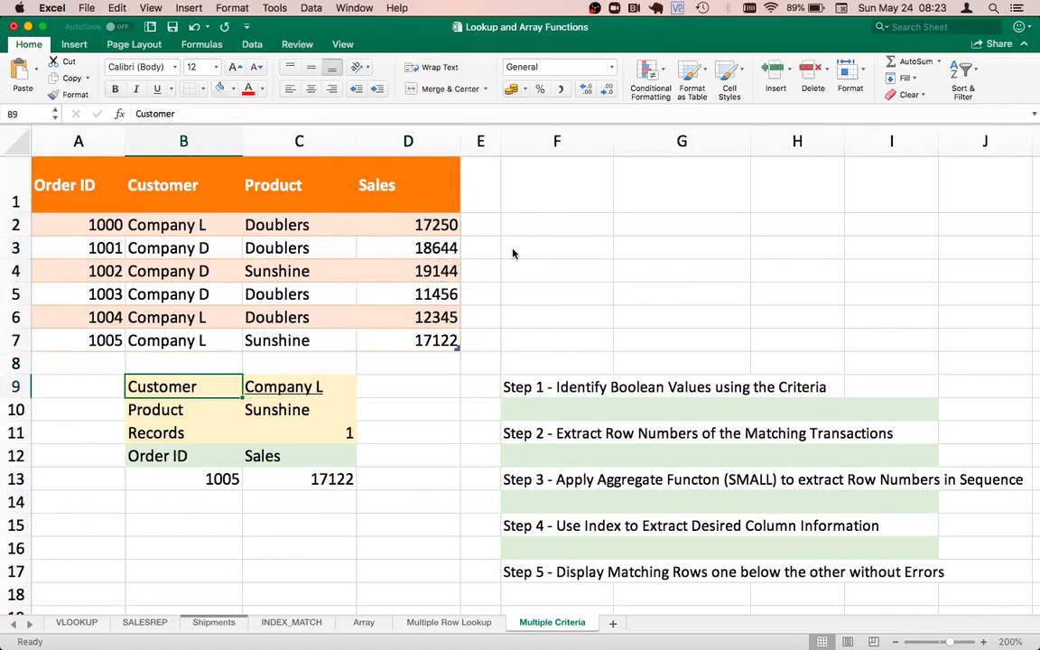
pyautogui.press('Right')
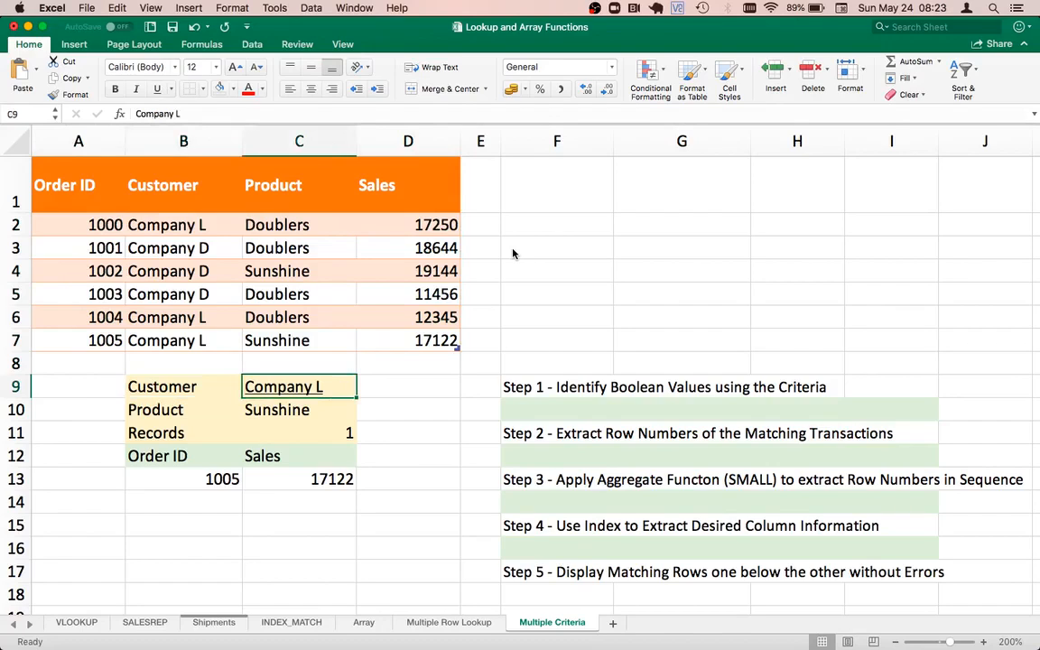
pyautogui.press('Down')
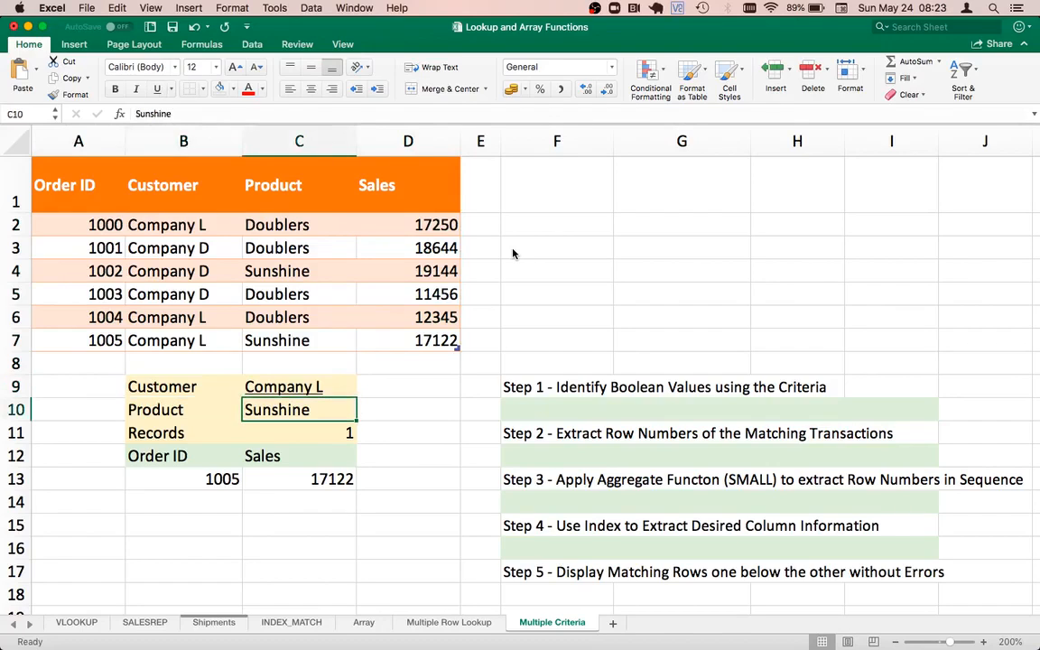
pyautogui.press('Left')
pyautogui.press('Down')
pyautogui.press('Down')
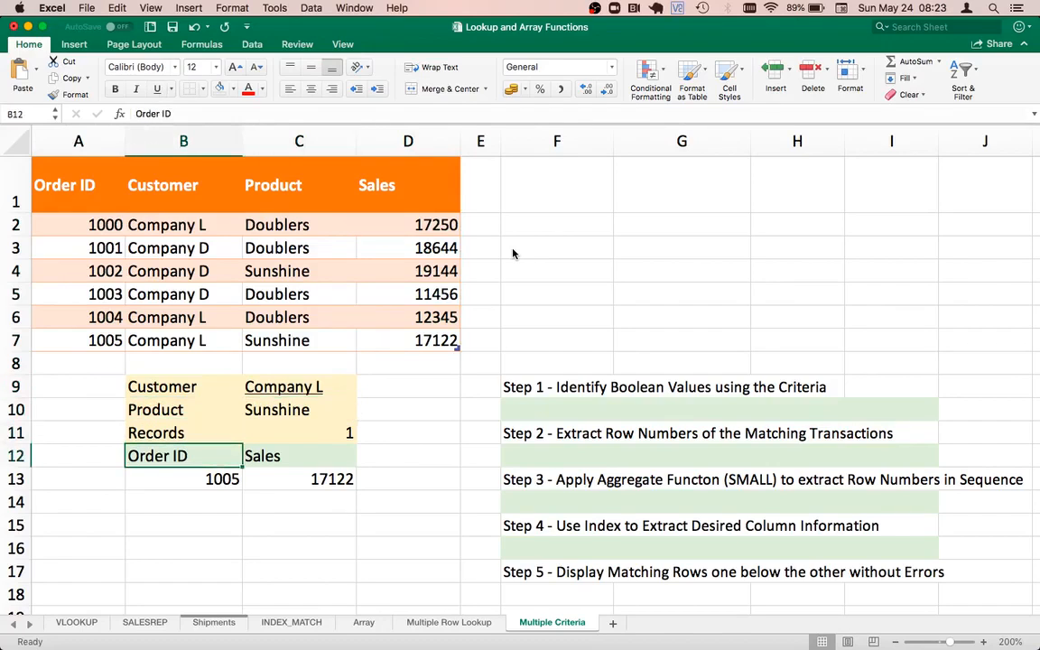
# - Set the lookup criteria to customer Company D in C9 and product Doublers in C10
pyautogui.press('Up')
pyautogui.press('Up')
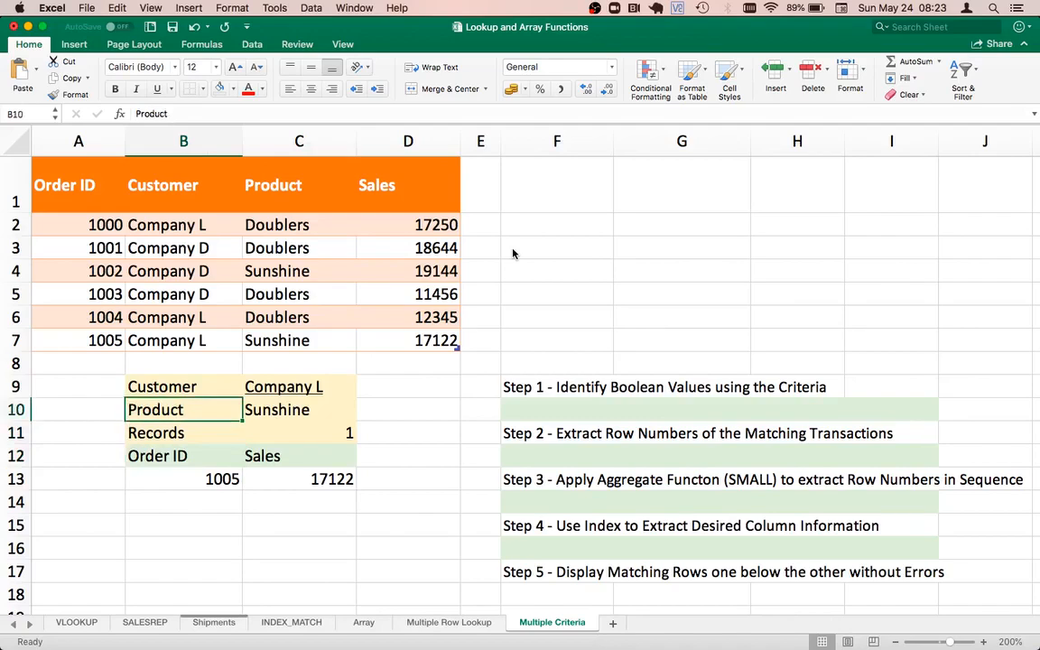
pyautogui.press('Up')
pyautogui.press('Right')
pyautogui.write('Co')
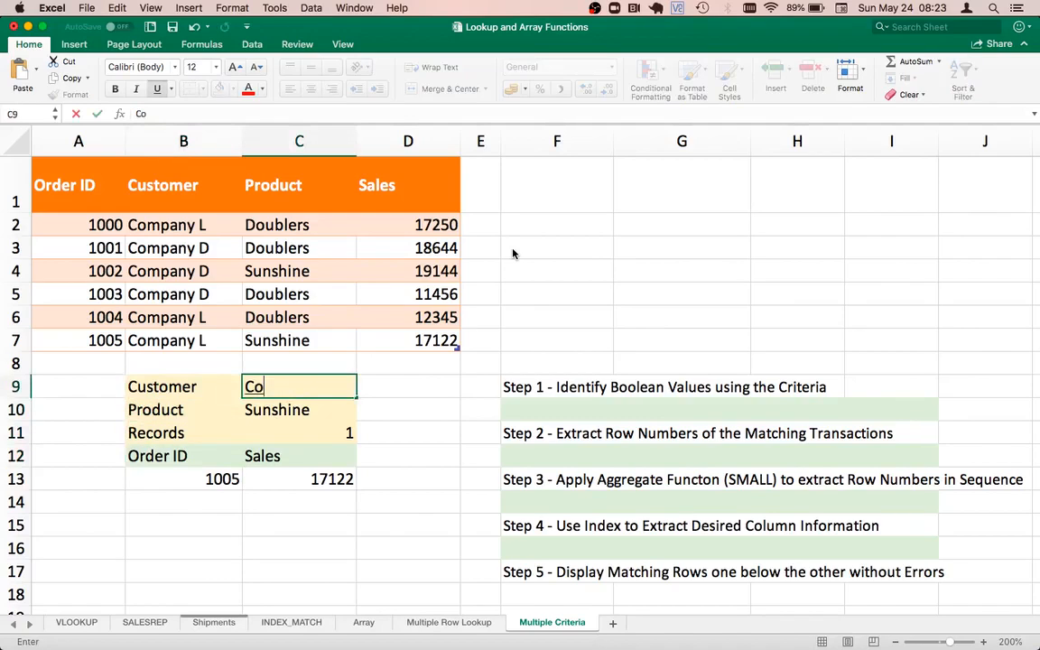
pyautogui.write('mpany D')
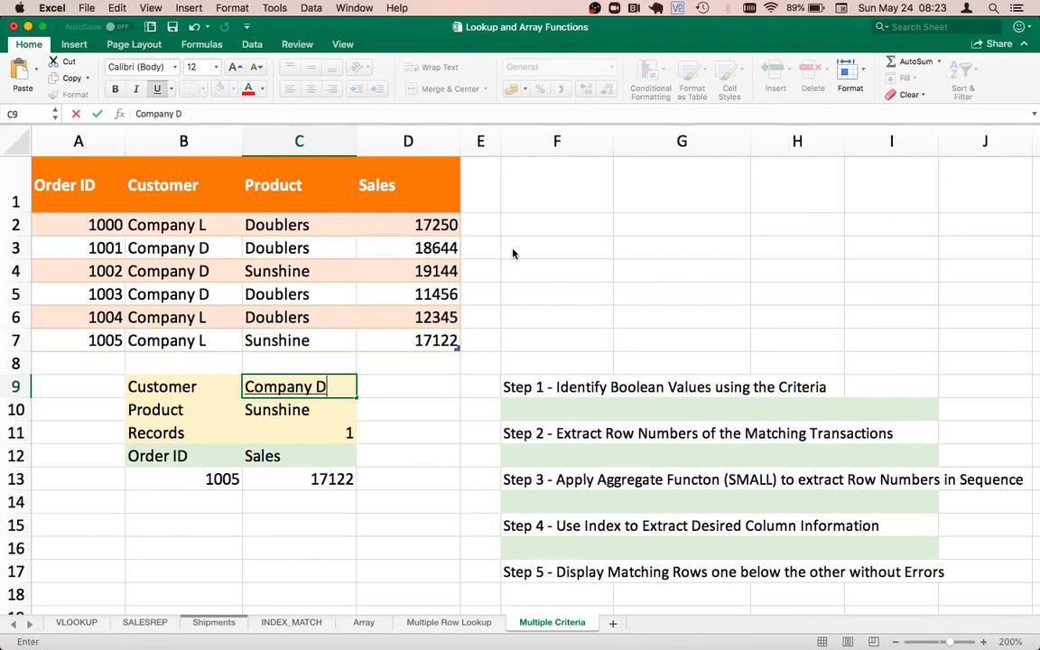
pyautogui.press('Return')
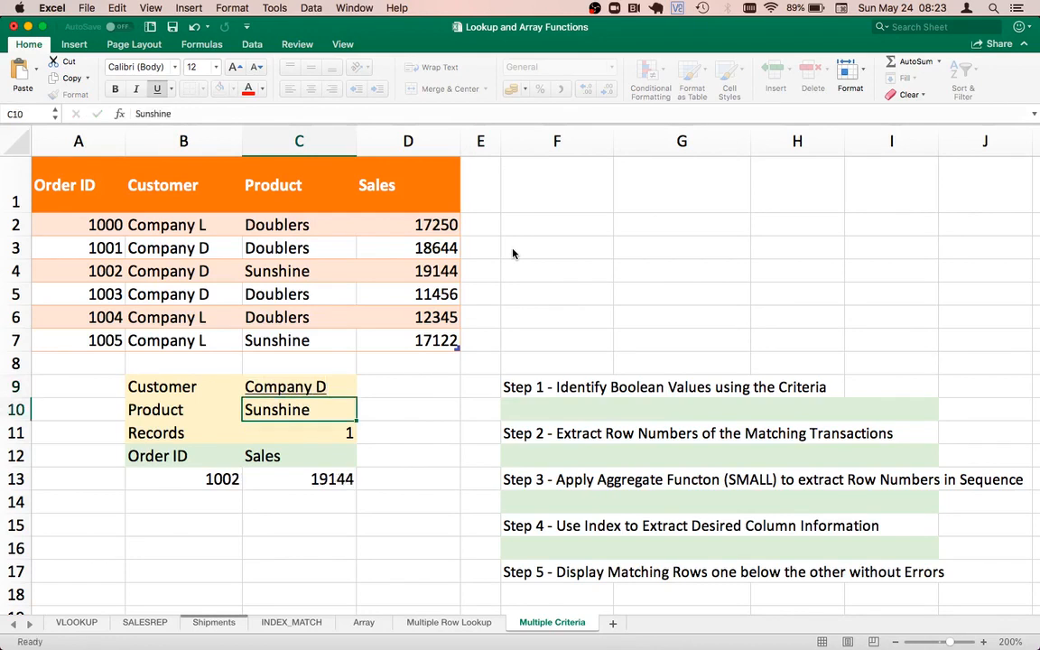
pyautogui.write('Doublers')
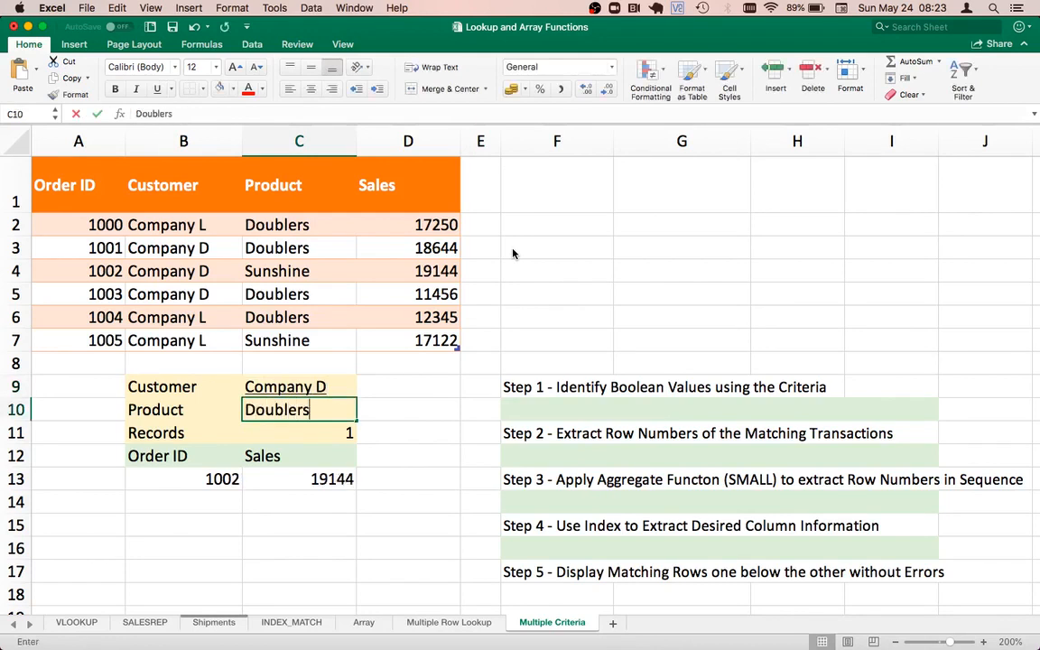
pyautogui.press('Return')
# - Review the record count and the matching records listed under the Order ID and Sales headers
pyautogui.press('Left')
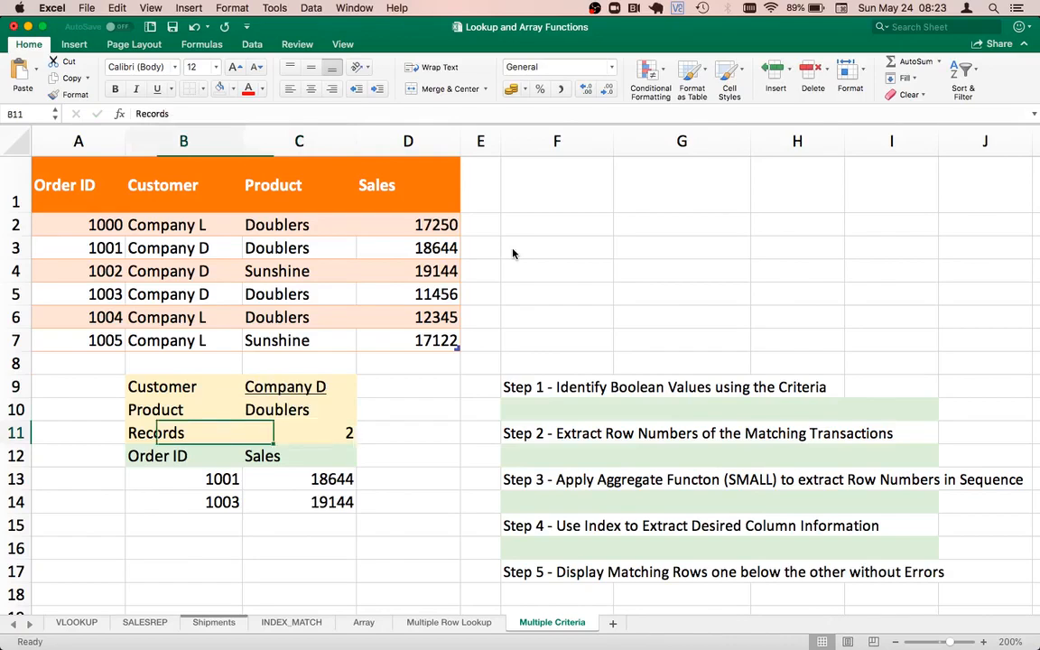
pyautogui.press('Down')
pyautogui.press('Down')
pyautogui.press('Down')
pyautogui.press('Right')
pyautogui.press('Up')
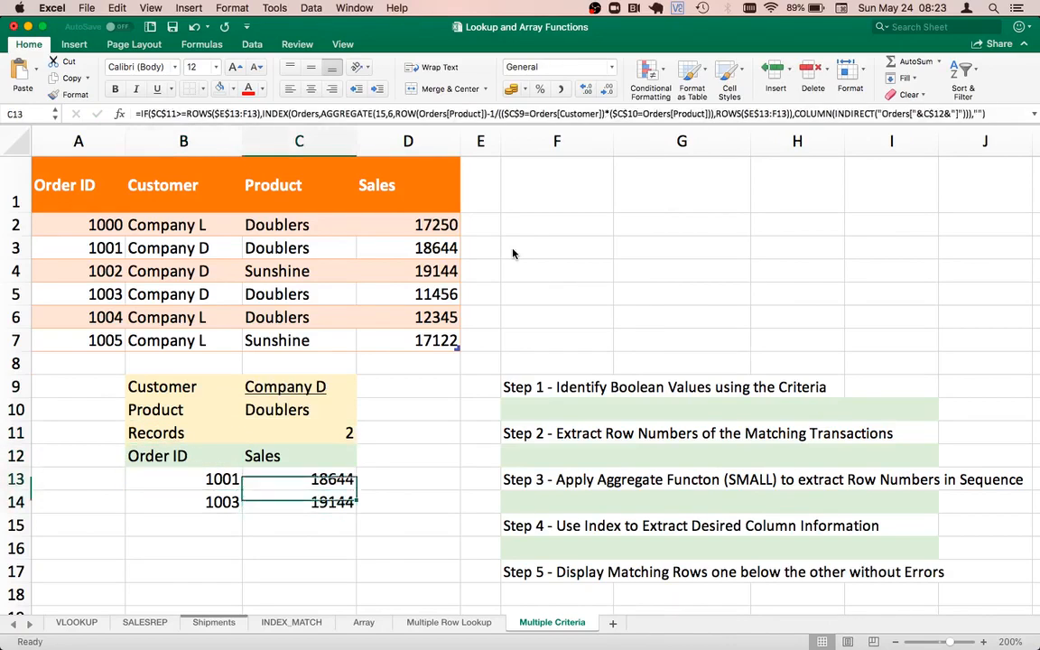
# - Begin the Step 1 formula in F10 with the customer test ($C$9=Orders[Customer]), using an absolute reference to the criterion
pyautogui.press('Up')
pyautogui.press('Up')
pyautogui.press('Up')
pyautogui.press('Right')
pyautogui.press('Right')
pyautogui.press('Right')
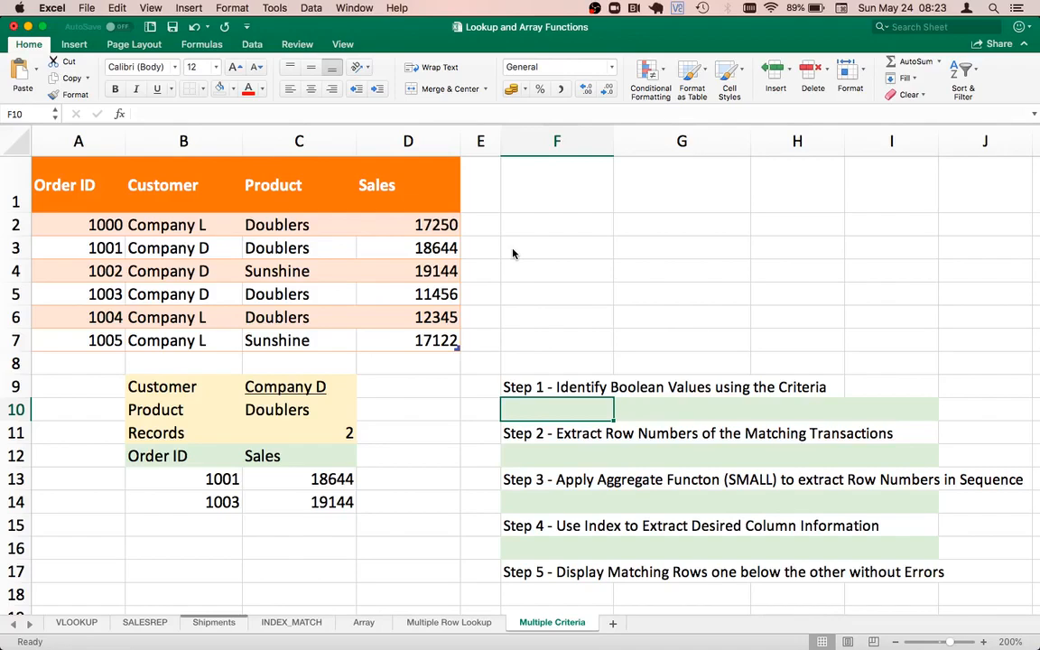
pyautogui.write('=')
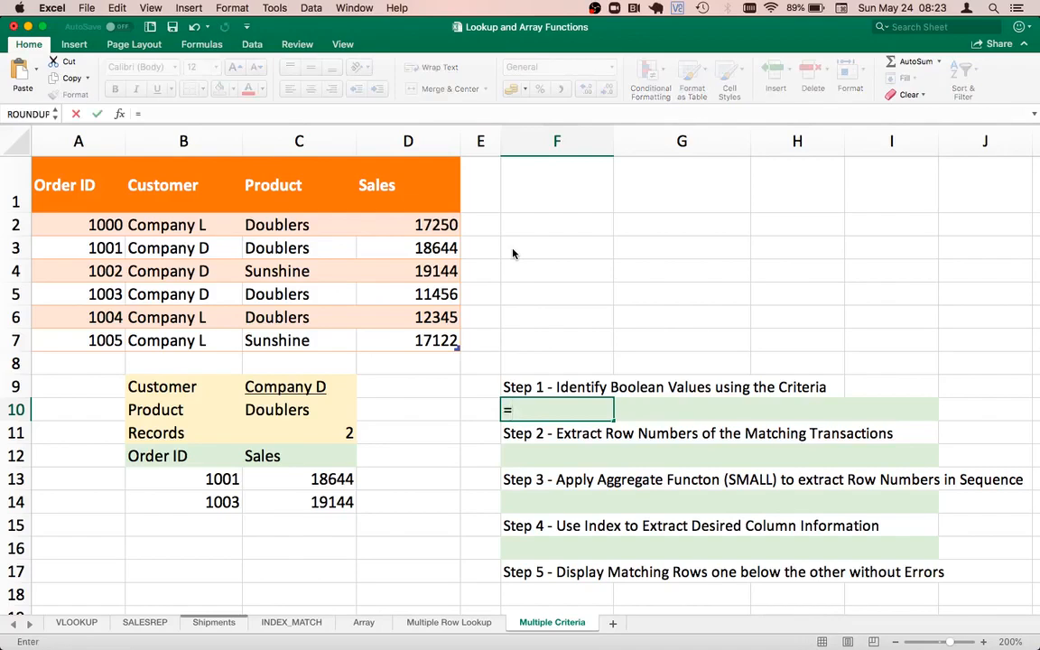
pyautogui.write('(')
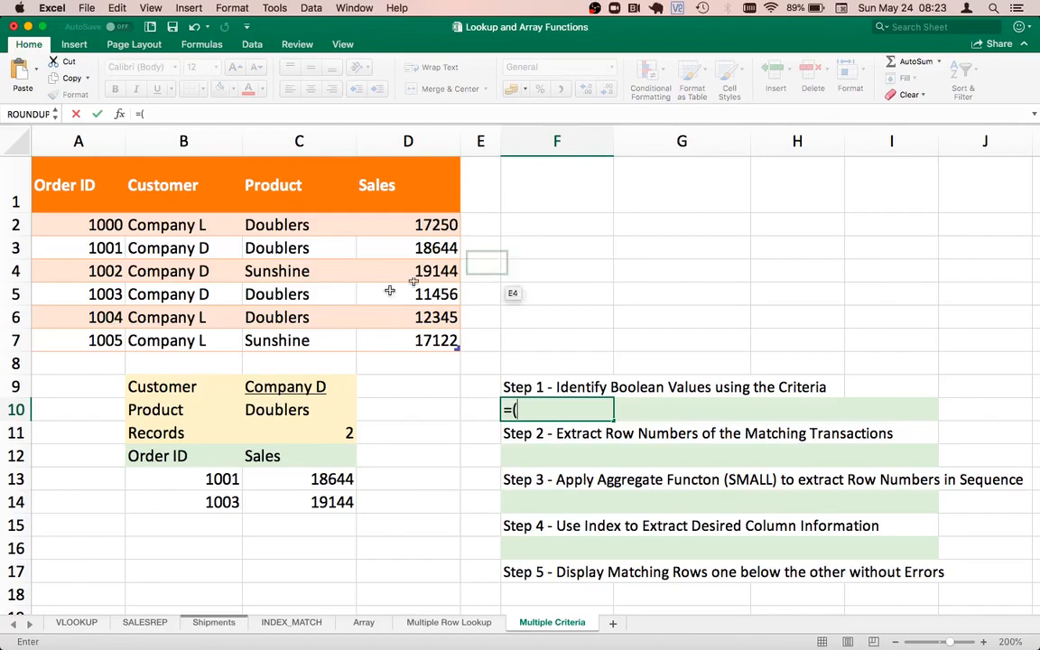
pyautogui.click(282, 386)
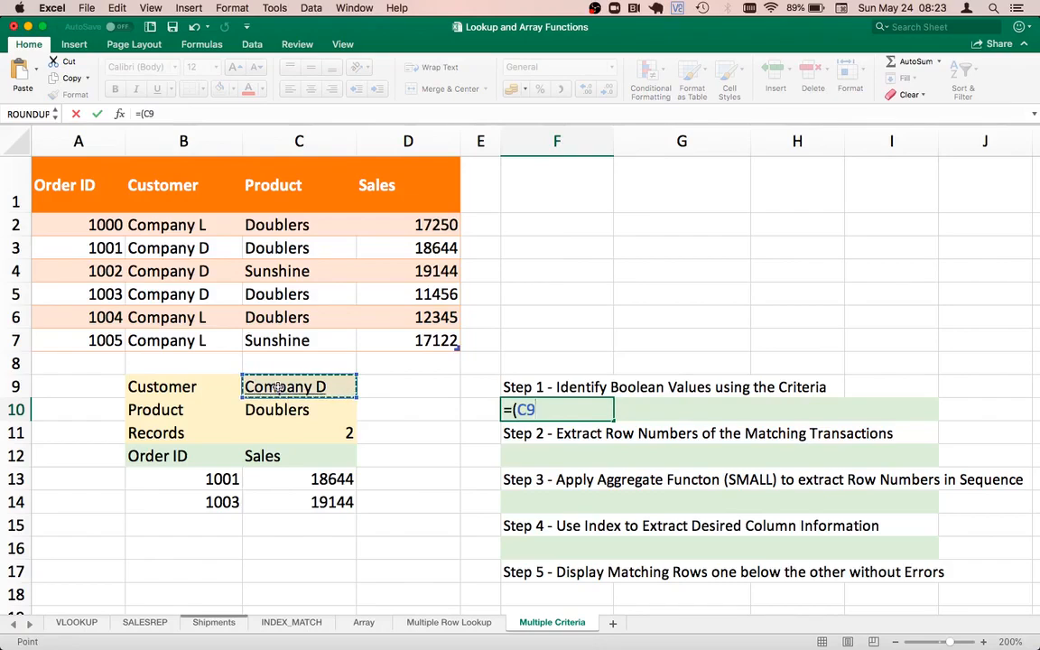
pyautogui.press('F4')
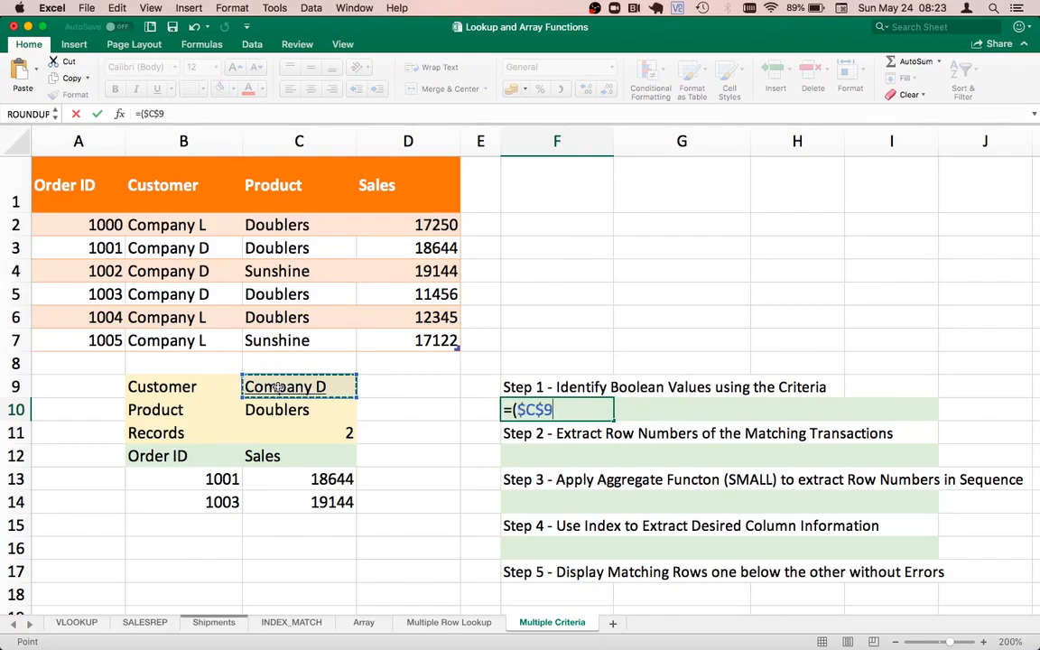
pyautogui.write('=')
pyautogui.moveTo(144, 225); pyautogui.dragTo(172, 340)
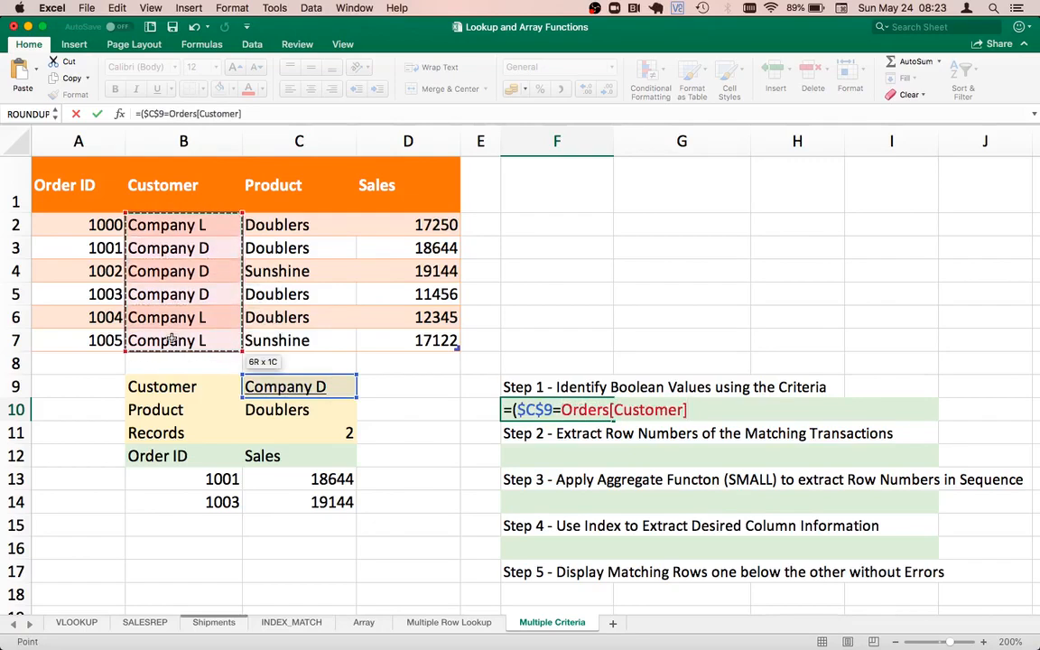
pyautogui.write(')')
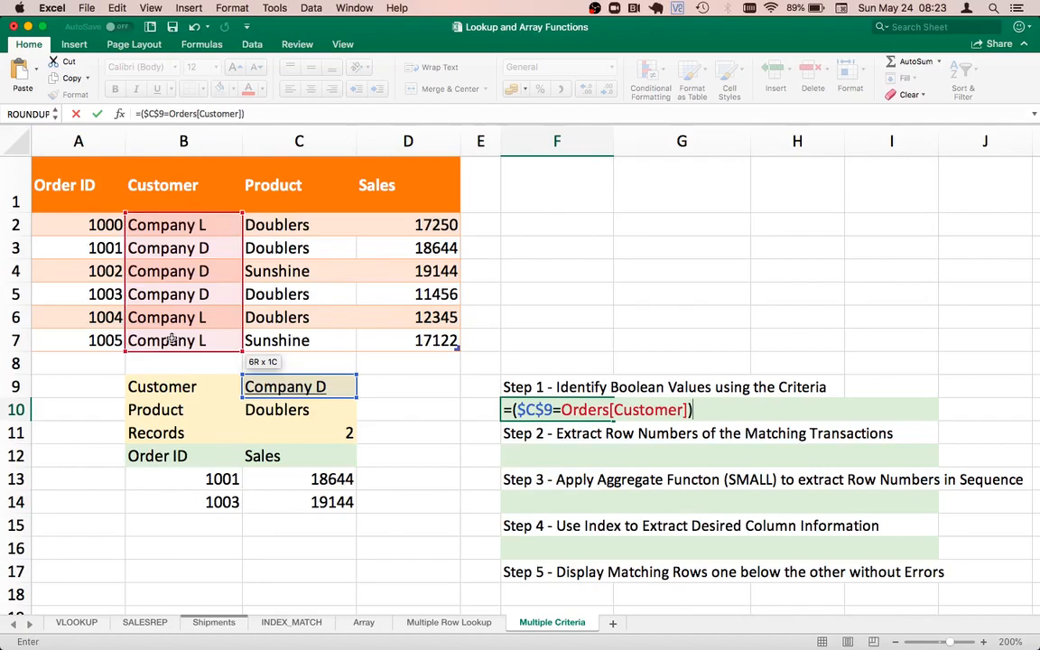
# - Multiply the customer test in F10 by ($C$10=Orders[Product]), enclose the whole expression in parentheses, and enter the formula
pyautogui.write('*(')
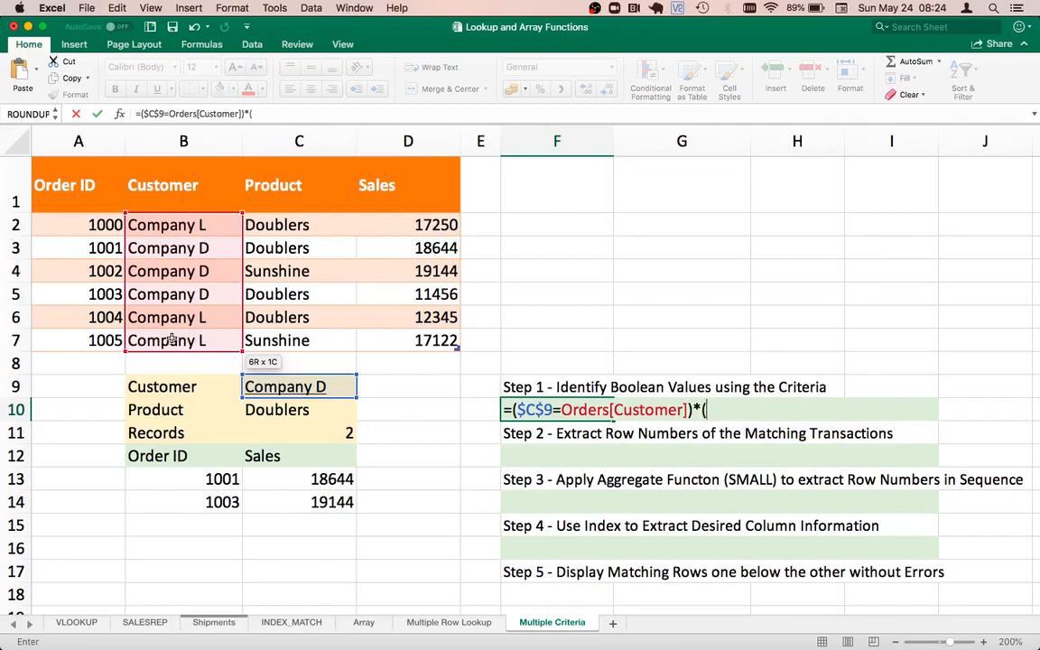
pyautogui.click(279, 410)
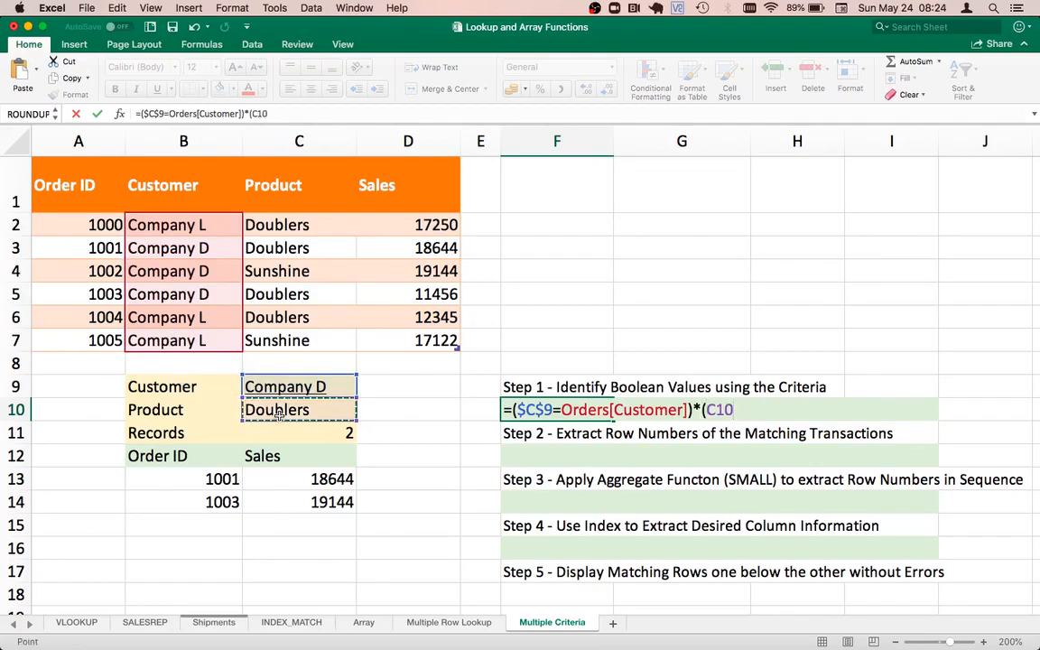
pyautogui.press('F4')
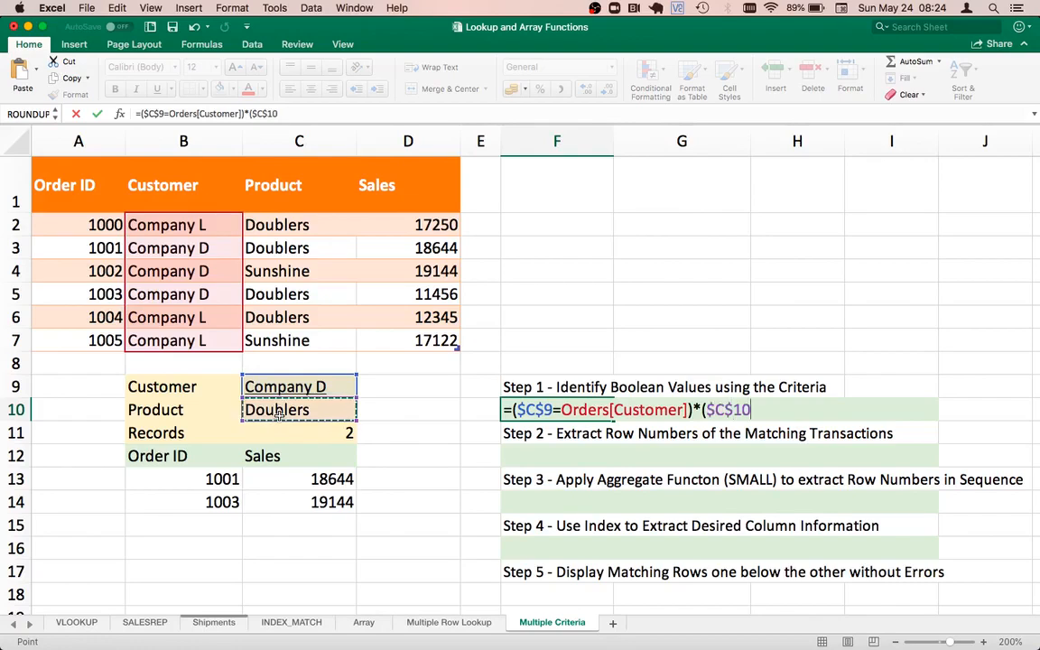
pyautogui.write('=')
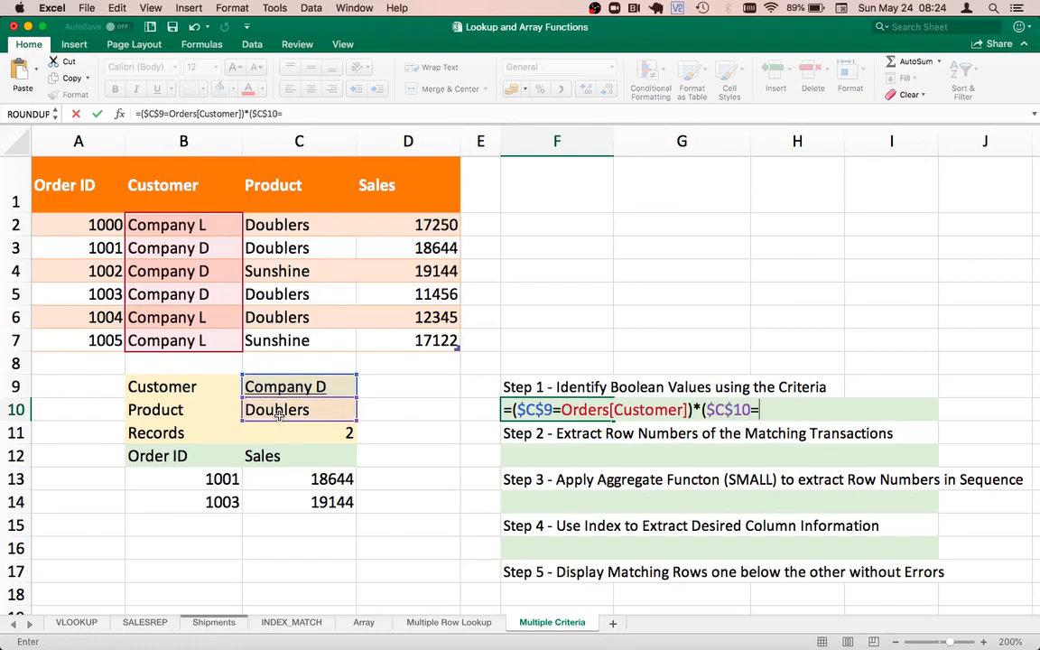
pyautogui.moveTo(292, 222); pyautogui.dragTo(296, 348)
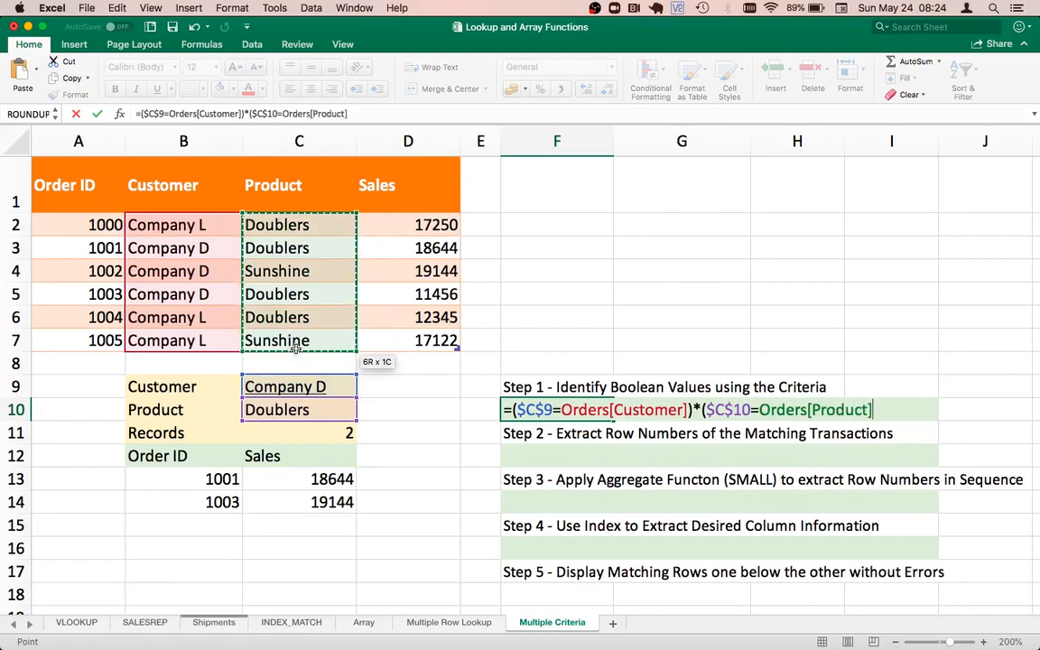
pyautogui.write('))')
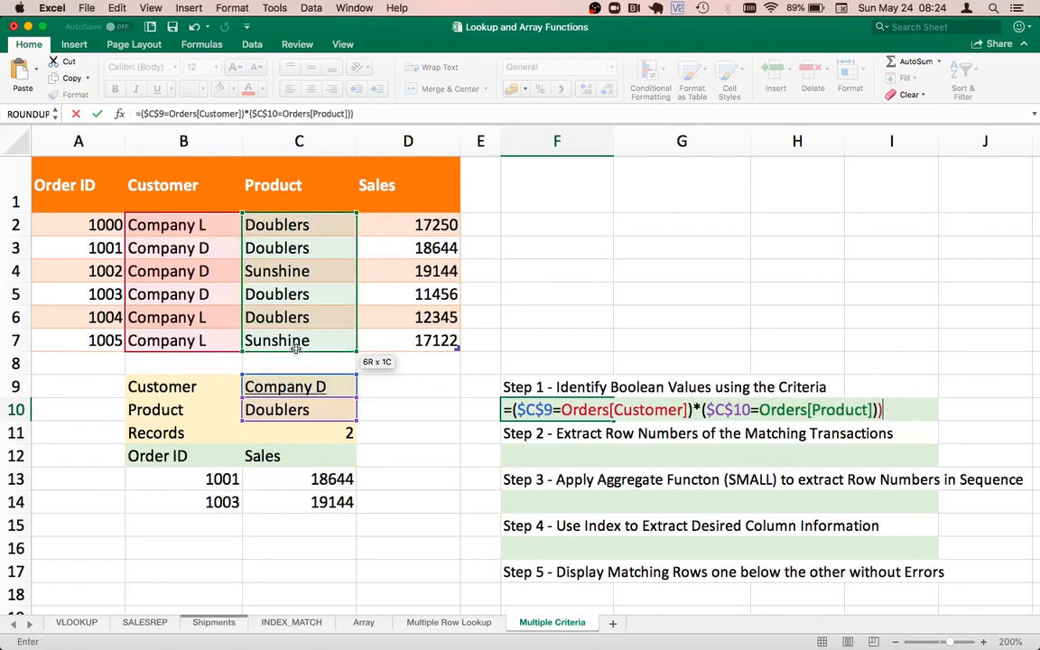
pyautogui.click(512, 410)
pyautogui.write('(')
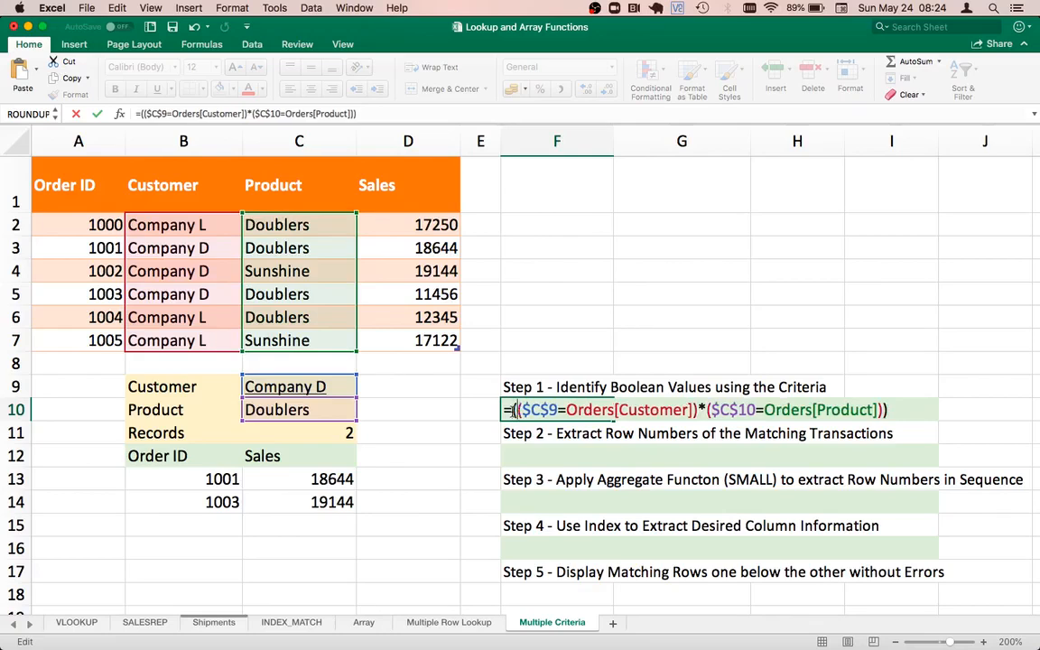
pyautogui.press('Return')
# - Evaluate the F10 formula in place to inspect its array of matches, leaving the formula itself intact
pyautogui.click(563, 409)
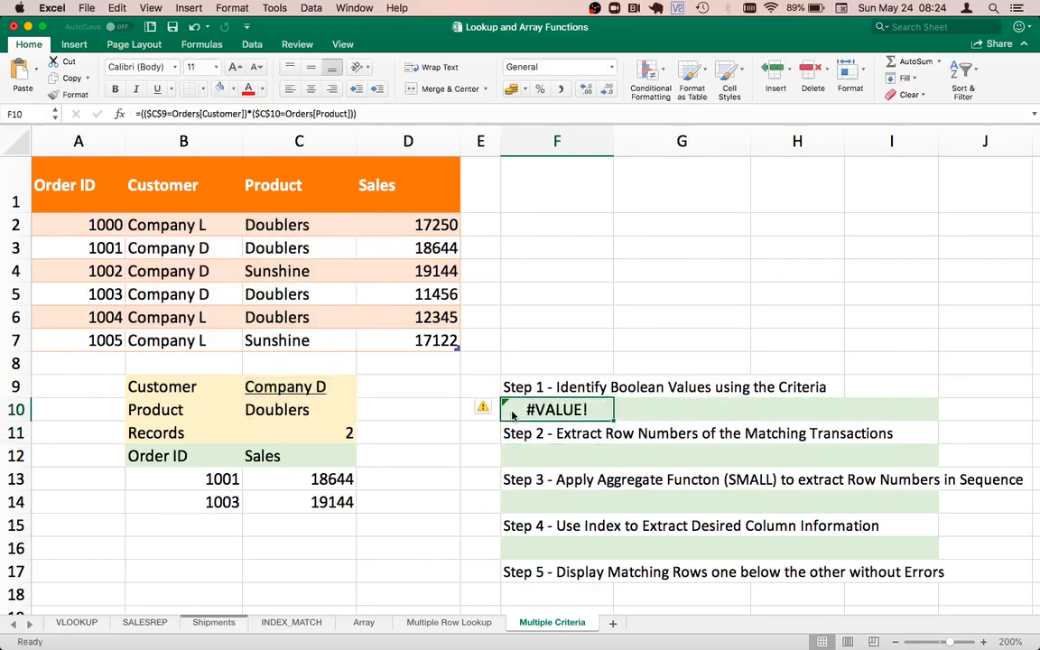
pyautogui.doubleClick(563, 409)
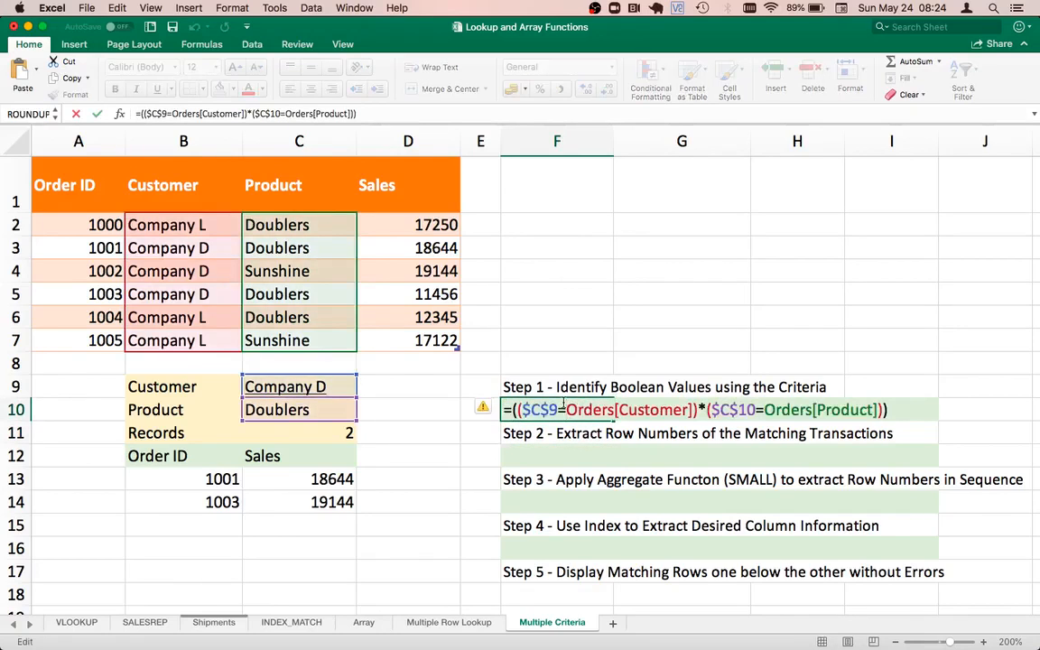
pyautogui.press('F9')
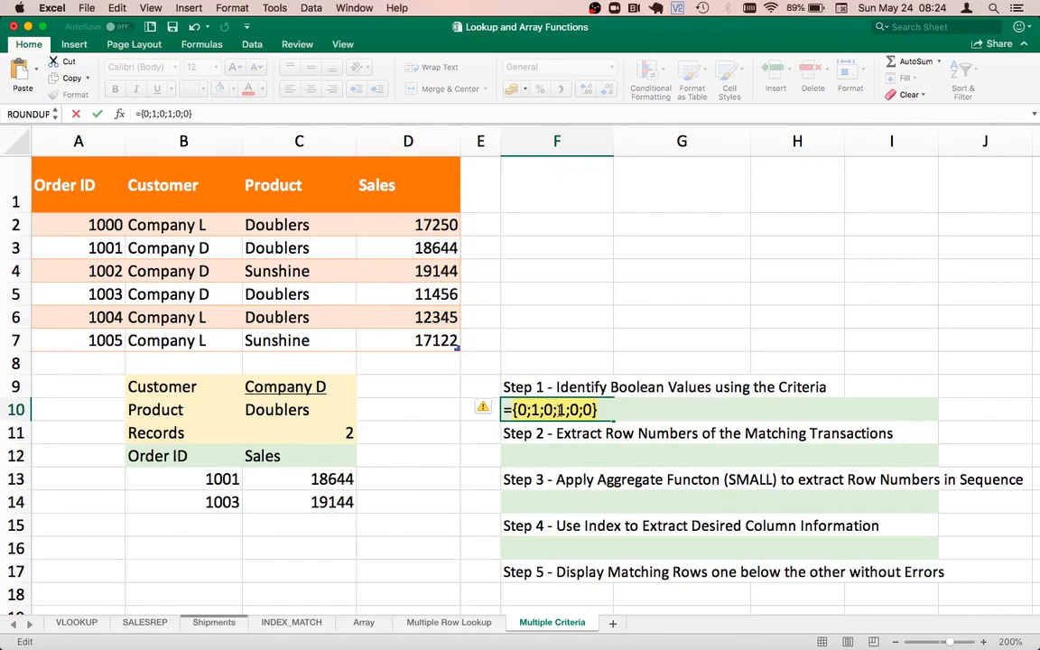
pyautogui.press('Escape')
# - Compare the Order IDs in the result area with the rows of the orders table that match both criteria
pyautogui.press('Left')
pyautogui.press('Left')
pyautogui.press('Left')
pyautogui.press('Left')
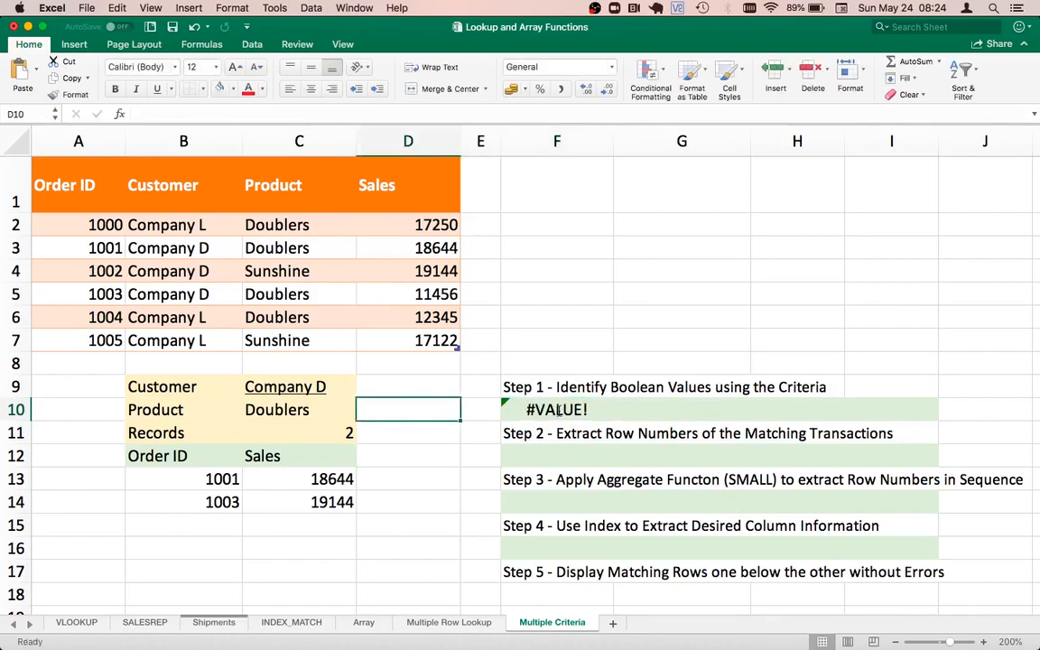
pyautogui.press('Down')
pyautogui.press('Down')
pyautogui.press('Down')
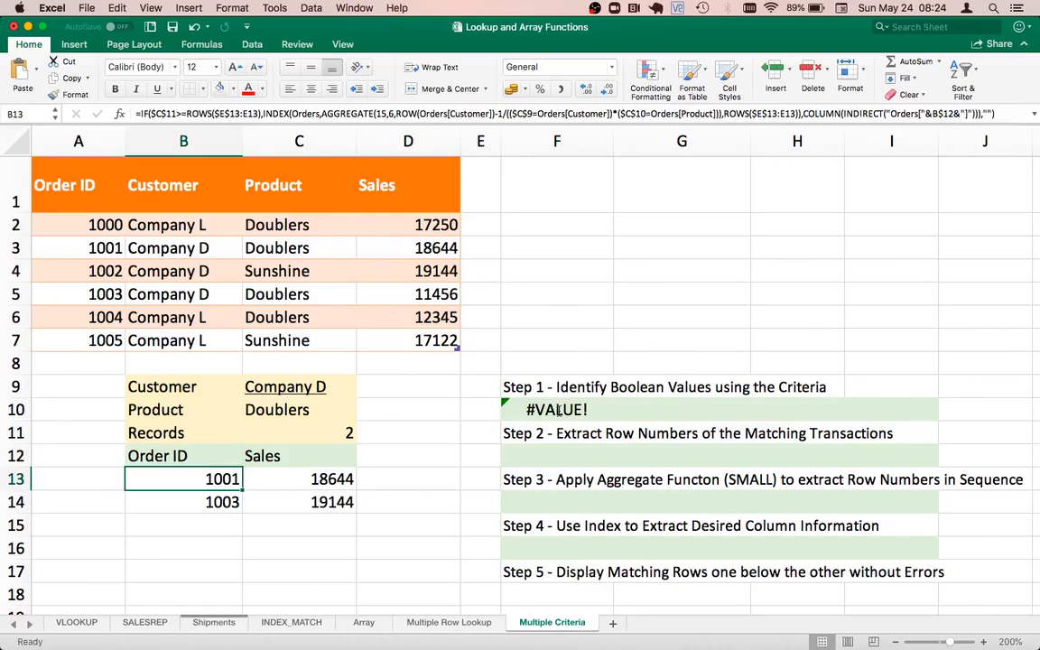
pyautogui.press('Up')
pyautogui.press('Up')
pyautogui.press('Up')
pyautogui.press('Up')
pyautogui.press('Up')
pyautogui.press('Up')
pyautogui.press('Up')
pyautogui.press('Up')
pyautogui.press('Up')
pyautogui.press('Up')
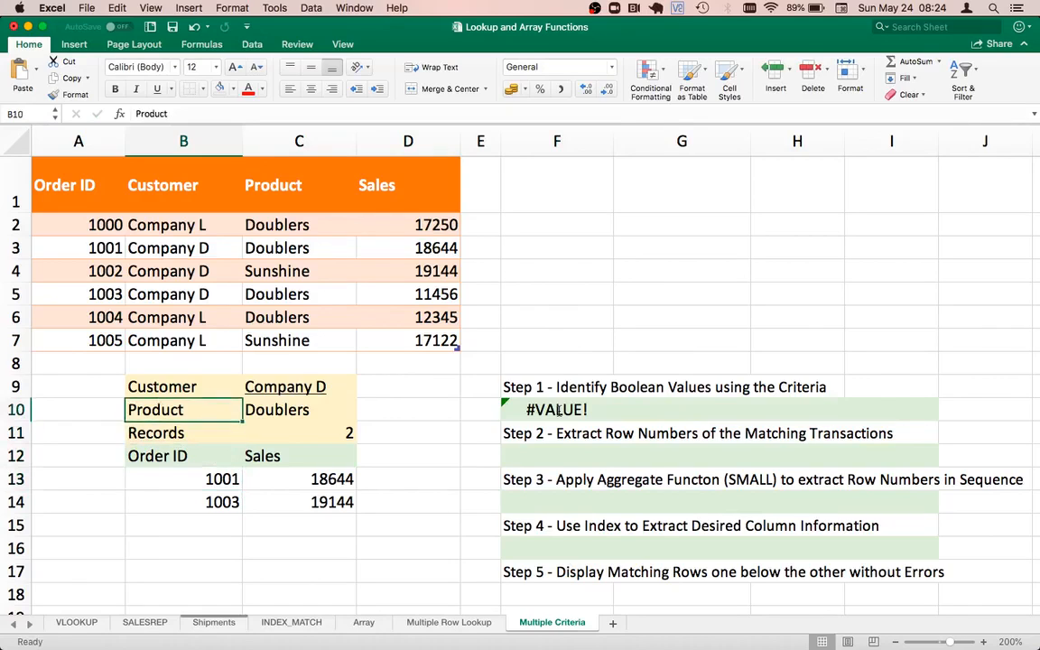
pyautogui.press('Left')
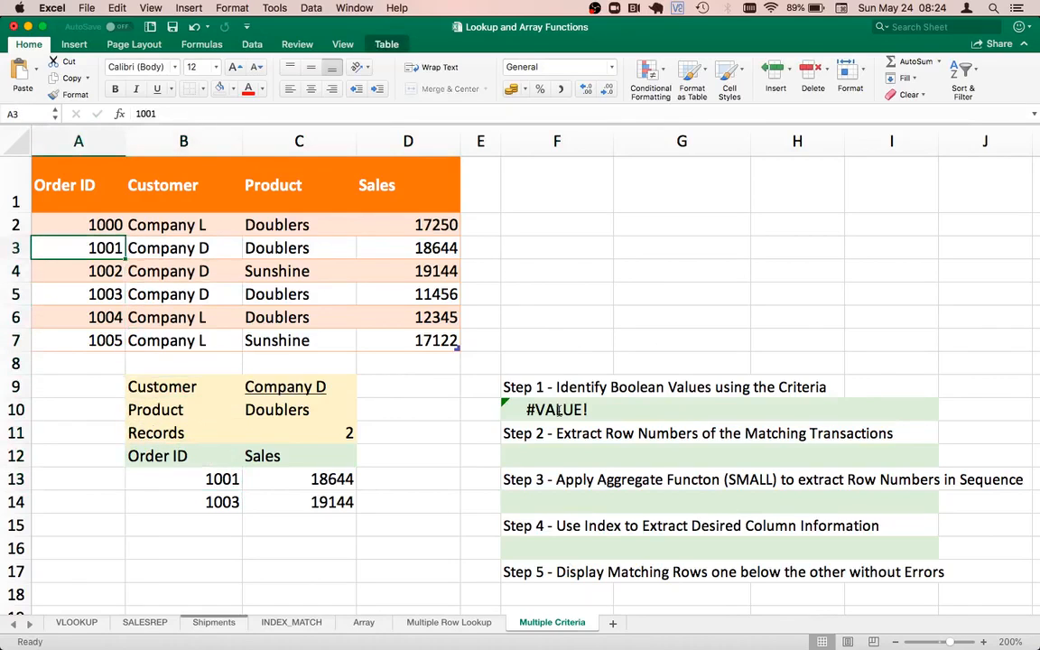
pyautogui.press('Down')
pyautogui.press('Down')
pyautogui.press('Down')
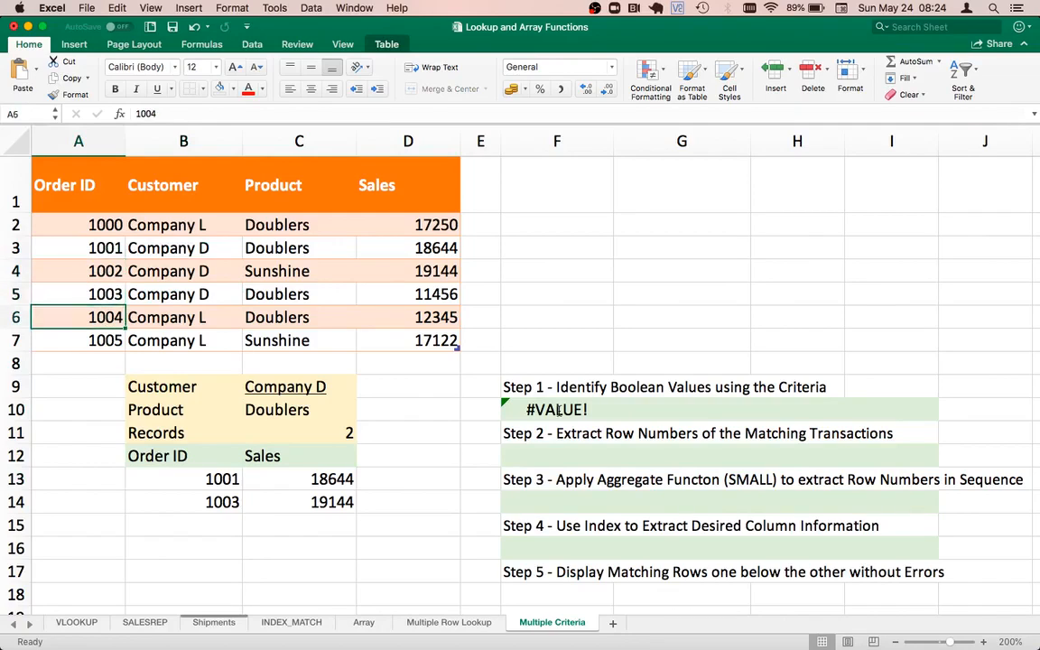
pyautogui.press('Up')
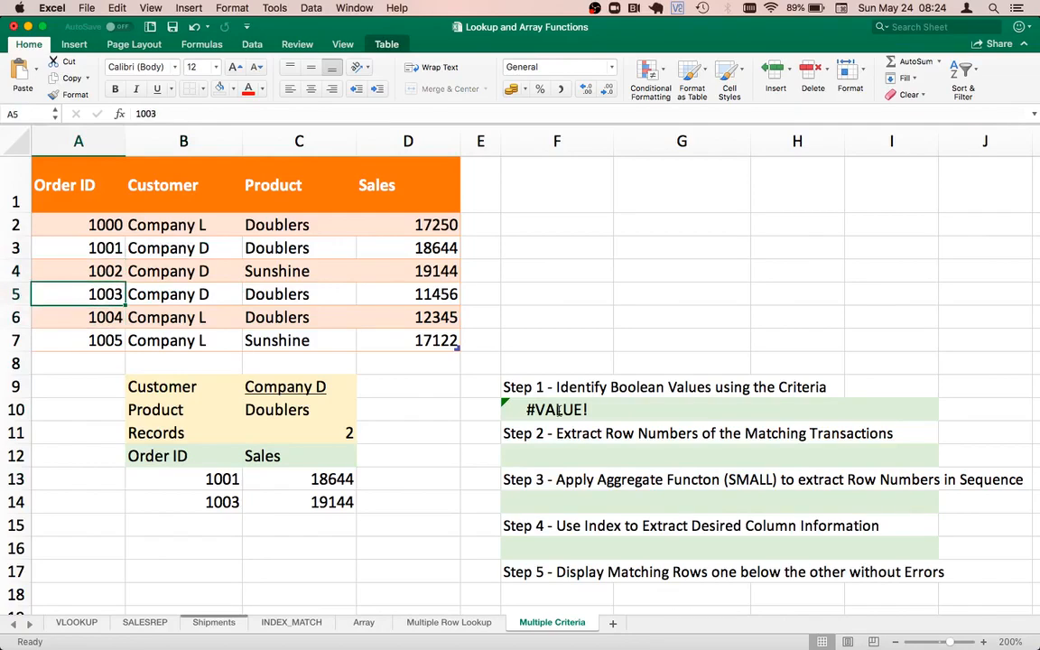
# - Check the matching order in row 5, and evaluate the F10 formula in place to inspect its array without changing it
pyautogui.press('Right')
pyautogui.press('Right')
pyautogui.press('Right')
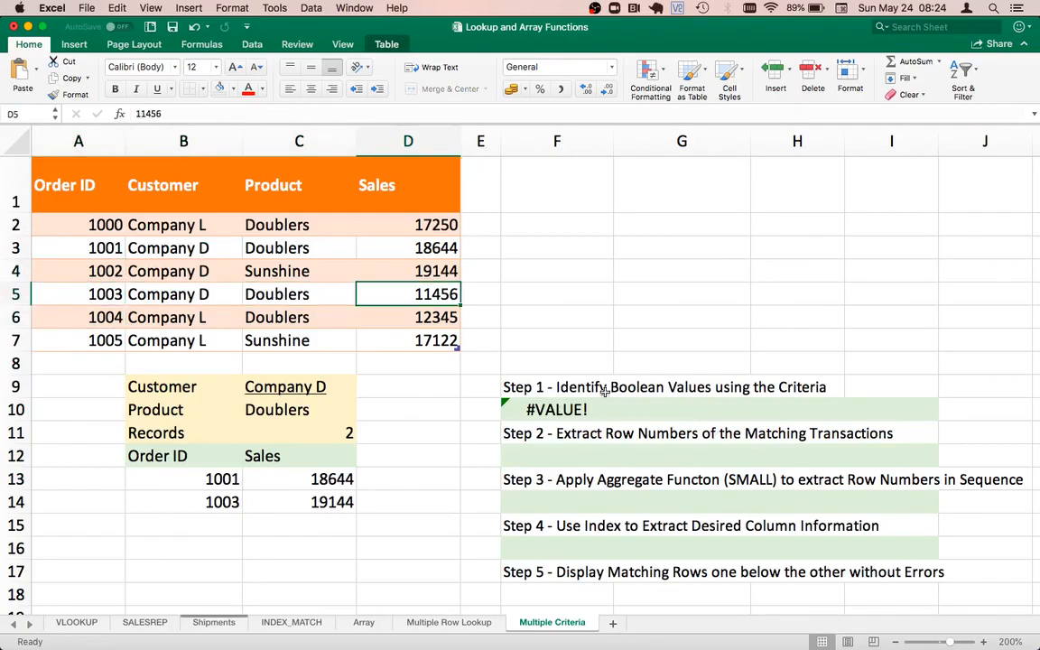
pyautogui.doubleClick(559, 409)
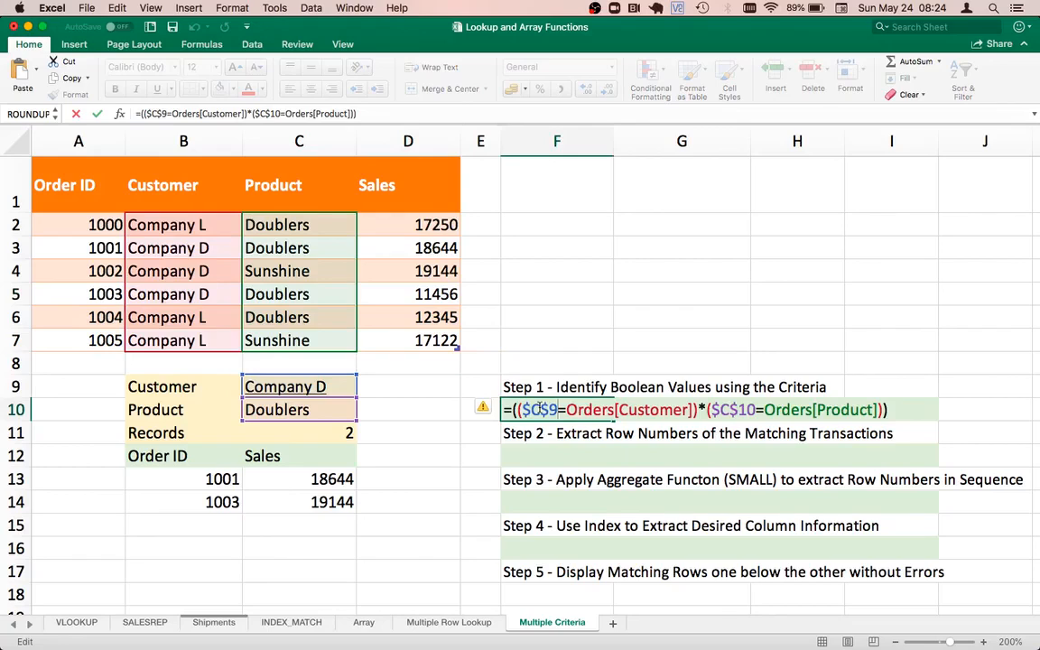
pyautogui.press('F9')
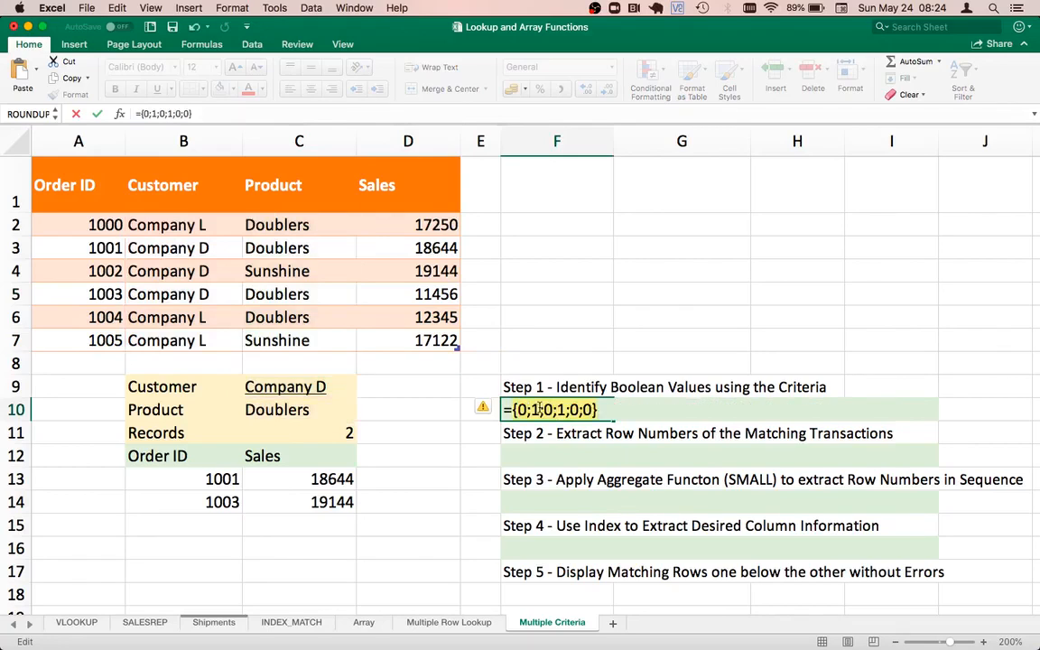
pyautogui.press('Escape')
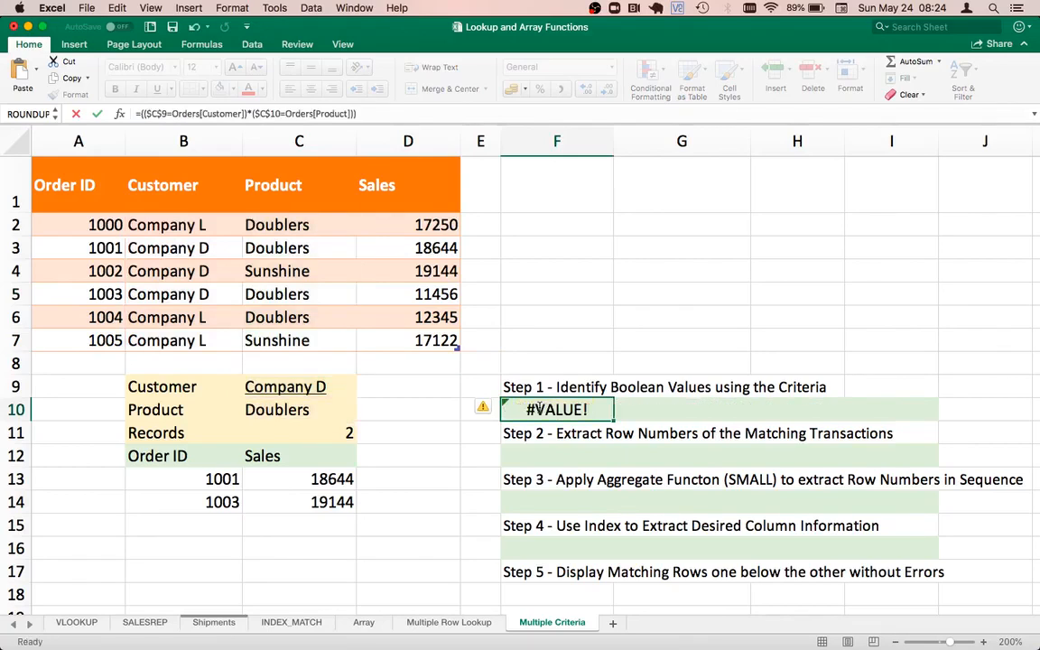
# - Enter the heading "Comp. D" in F1 for a helper column beside the orders table
pyautogui.press('Left')
pyautogui.press('Up')
pyautogui.press('Up')
pyautogui.press('Up')
pyautogui.press('Up')
pyautogui.press('Up')
pyautogui.press('Up')
pyautogui.press('Up')
pyautogui.press('Up')
pyautogui.press('Up')
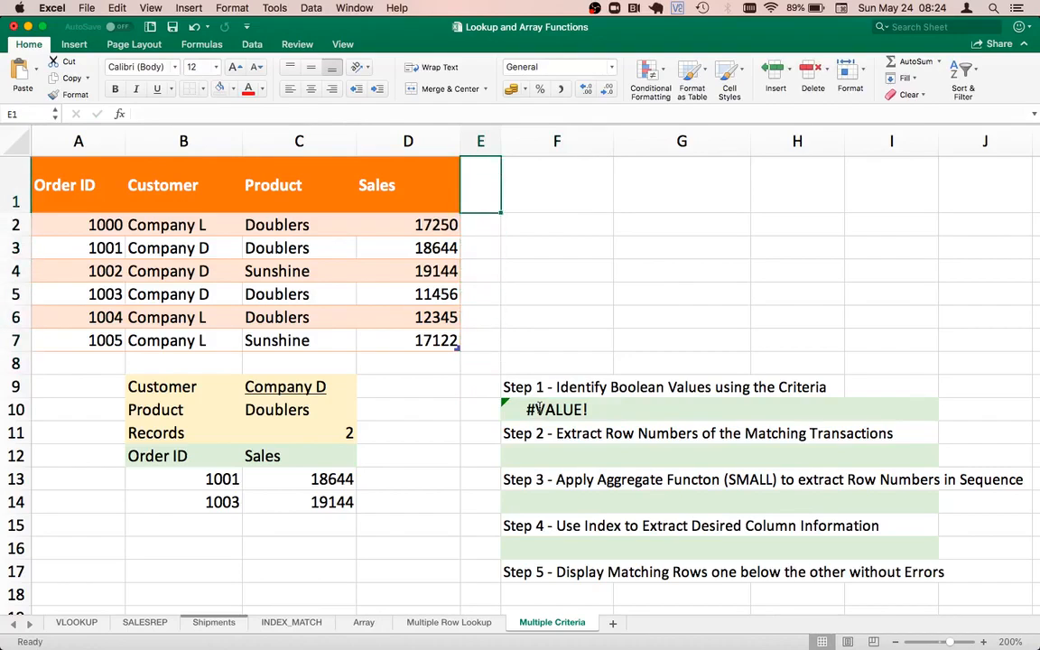
pyautogui.press('Right')
pyautogui.write('Comp. D')
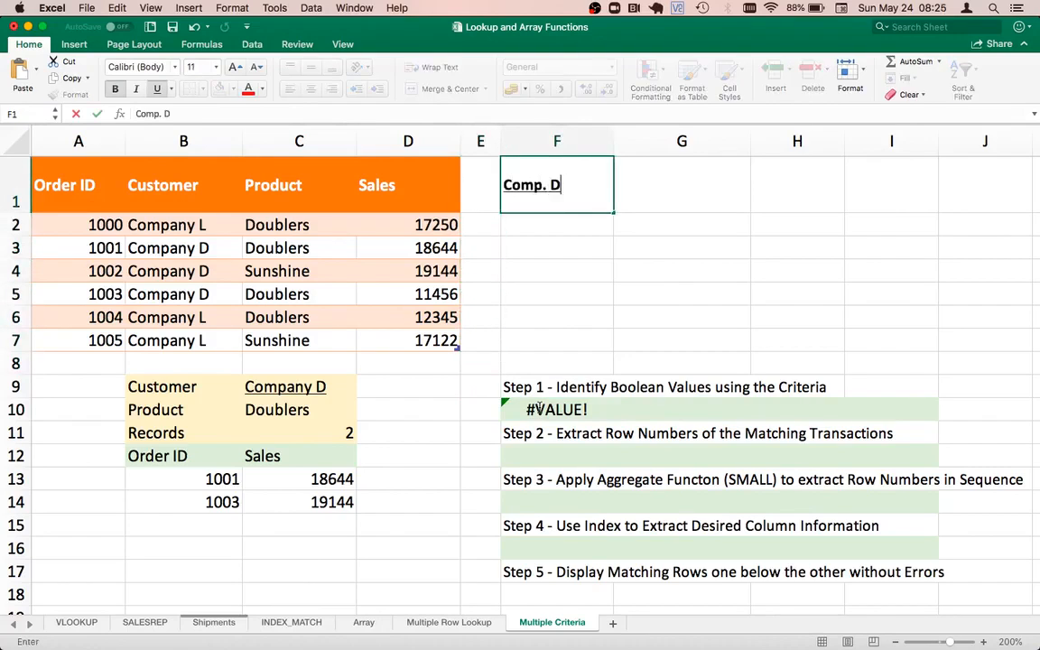
pyautogui.press('Return')
# - Enter the heading "Doublers" in G1 for the product test column
pyautogui.press('Up')
pyautogui.press('Right')
pyautogui.write('Do')
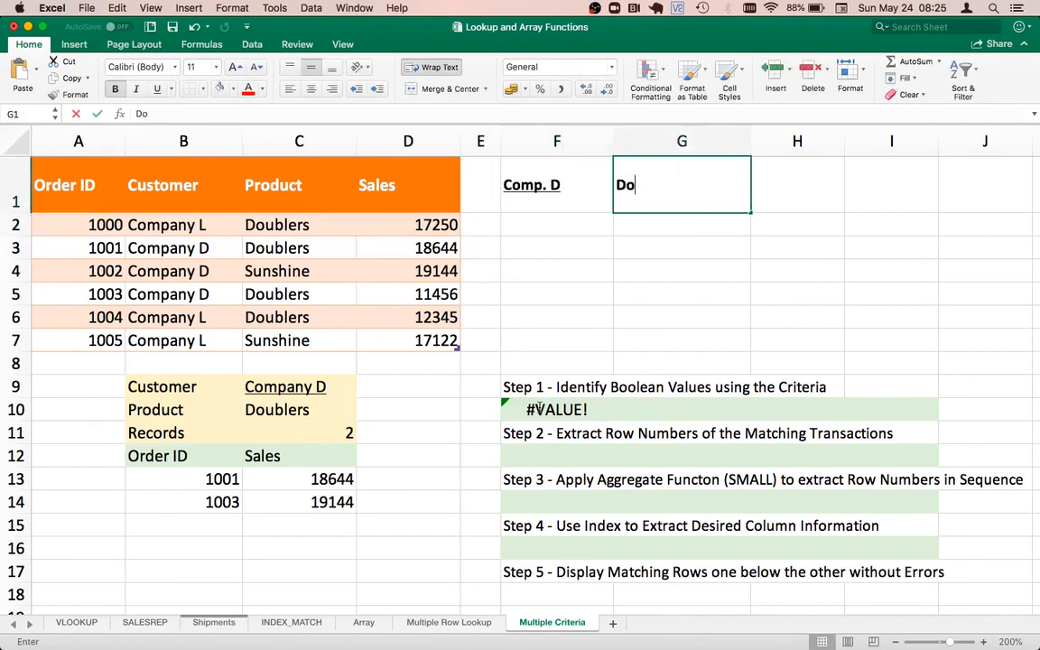
pyautogui.write('ublers')
pyautogui.press('Return')
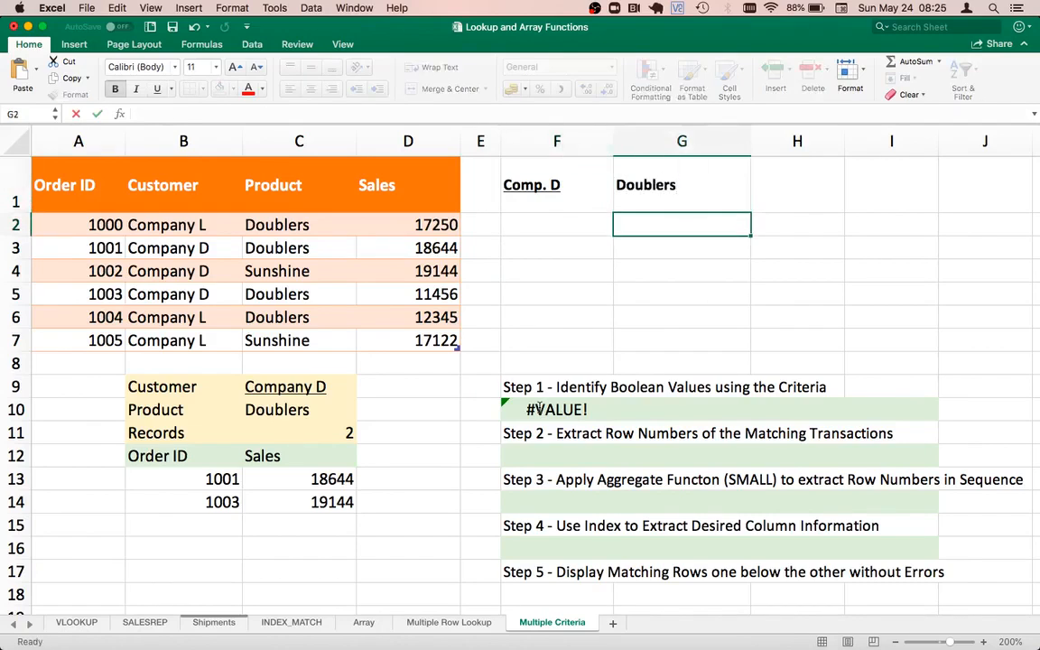
# - Mark the Company D orders by entering TRUE in F3 and copying it to F4 and F5
pyautogui.press('Left')
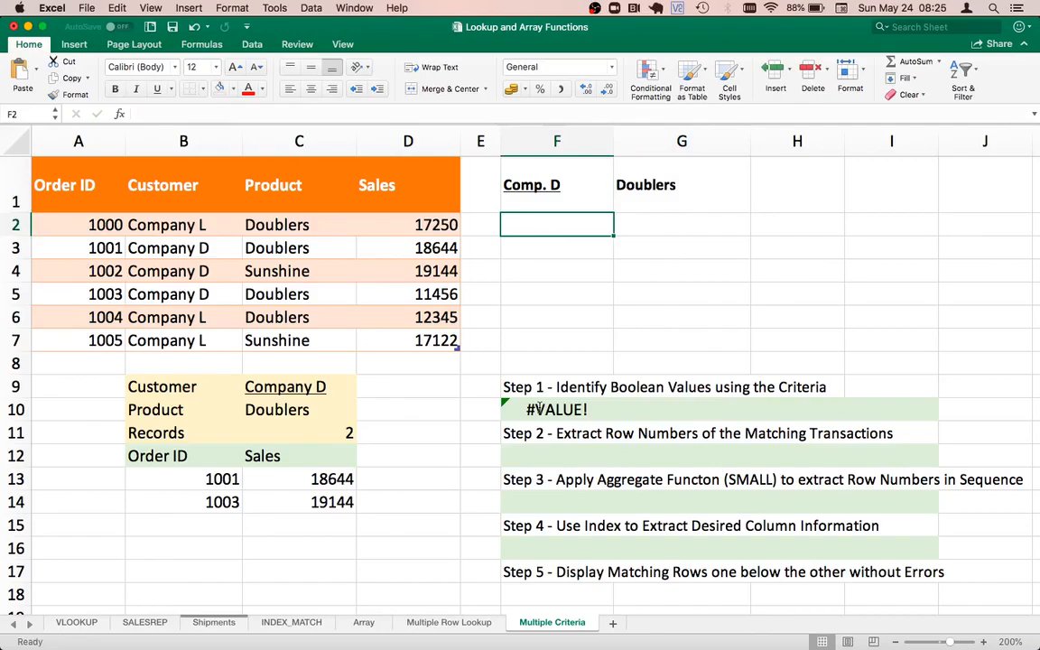
pyautogui.press('Down')
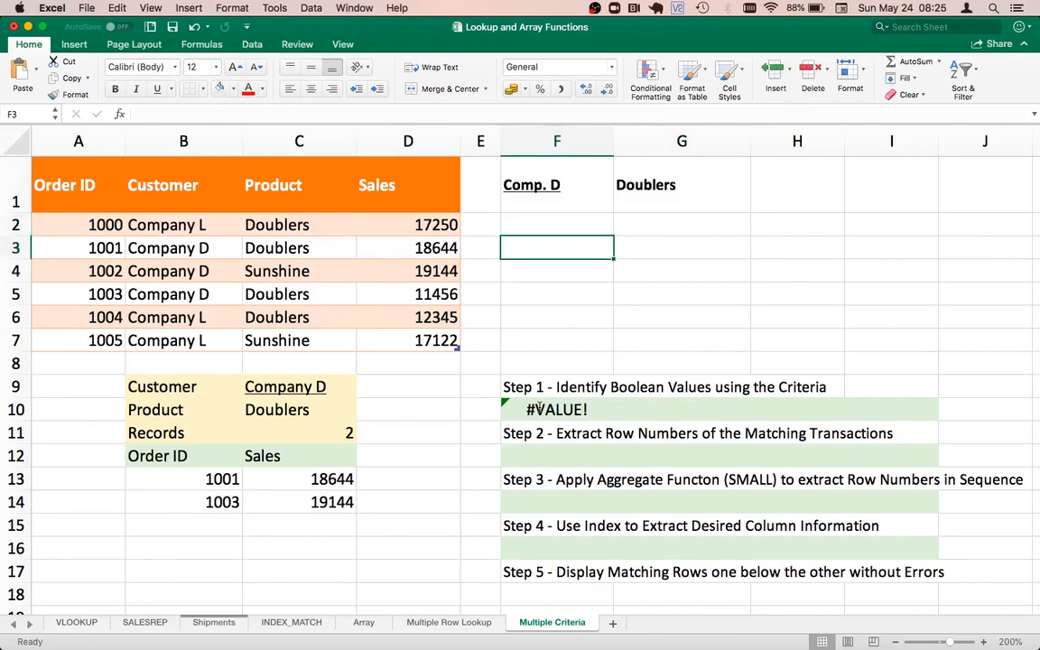
pyautogui.write('TRUE')
pyautogui.press('Return')
pyautogui.press('Up')
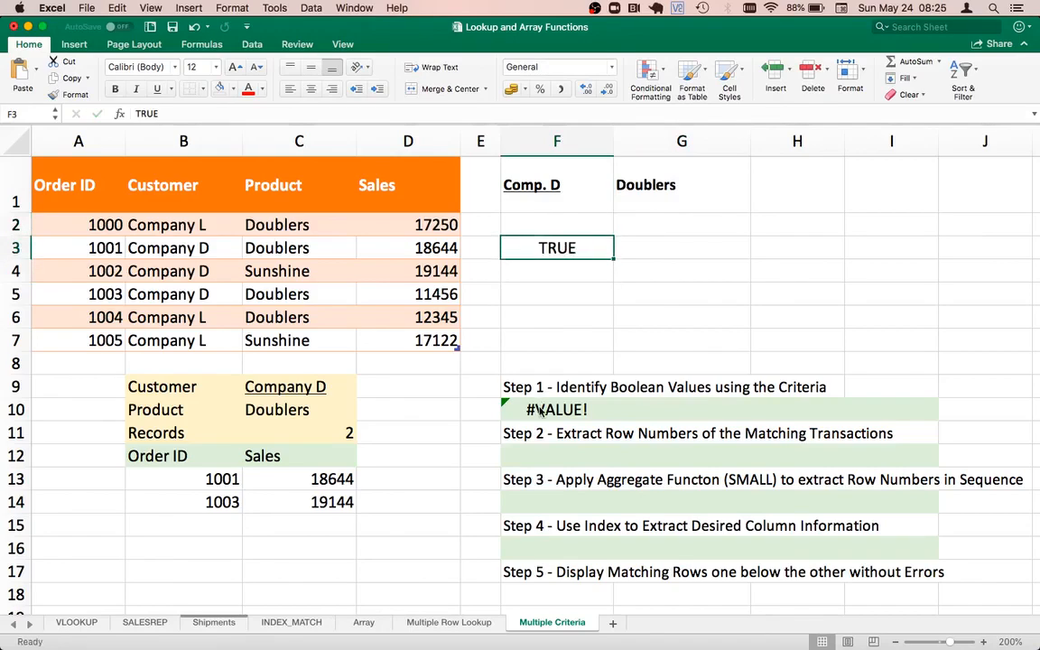
pyautogui.press('super+c')
pyautogui.press('Down')
pyautogui.press('super+v')
pyautogui.press('Down')
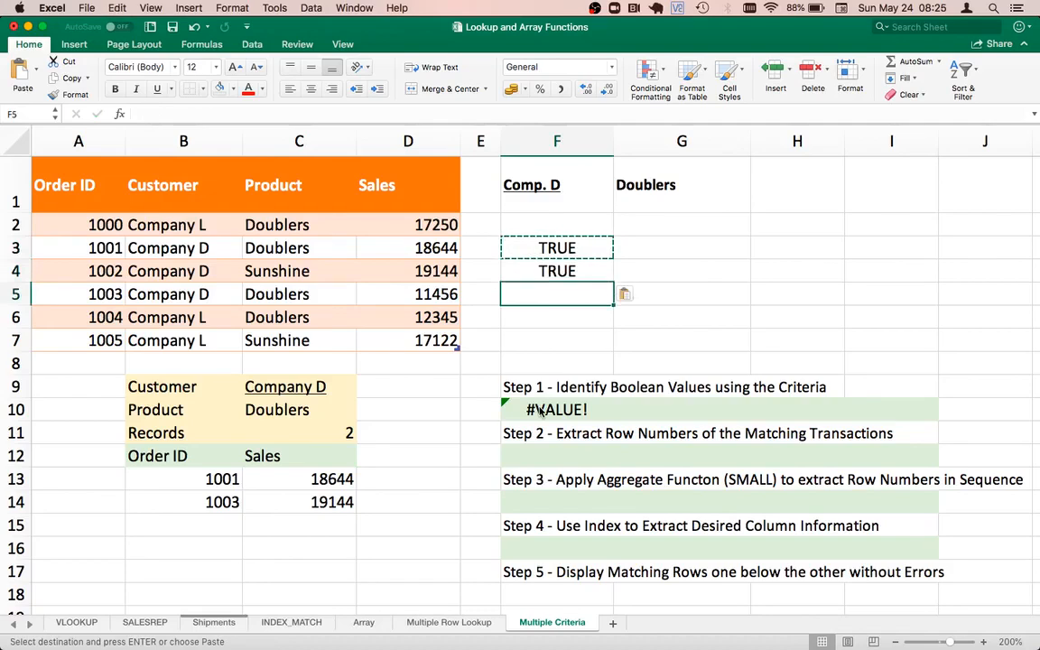
pyautogui.press('super+v')
# - Mark the Doublers orders by pasting the copied TRUE into G2, G3, G5 and G6
pyautogui.press('Up')
pyautogui.press('Up')
pyautogui.press('Up')
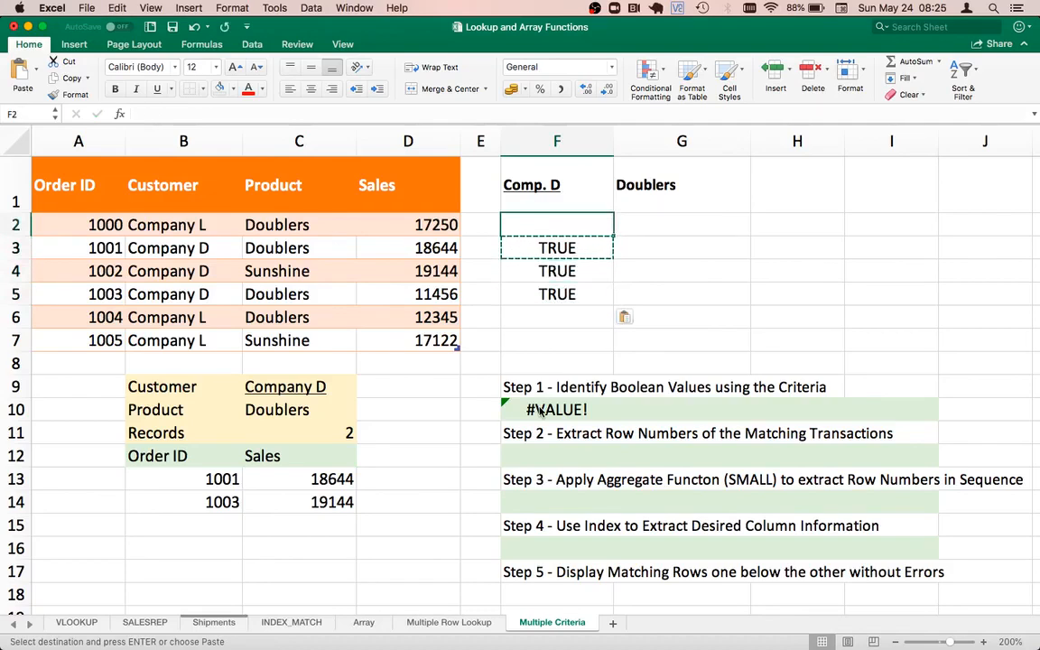
pyautogui.press('Right')
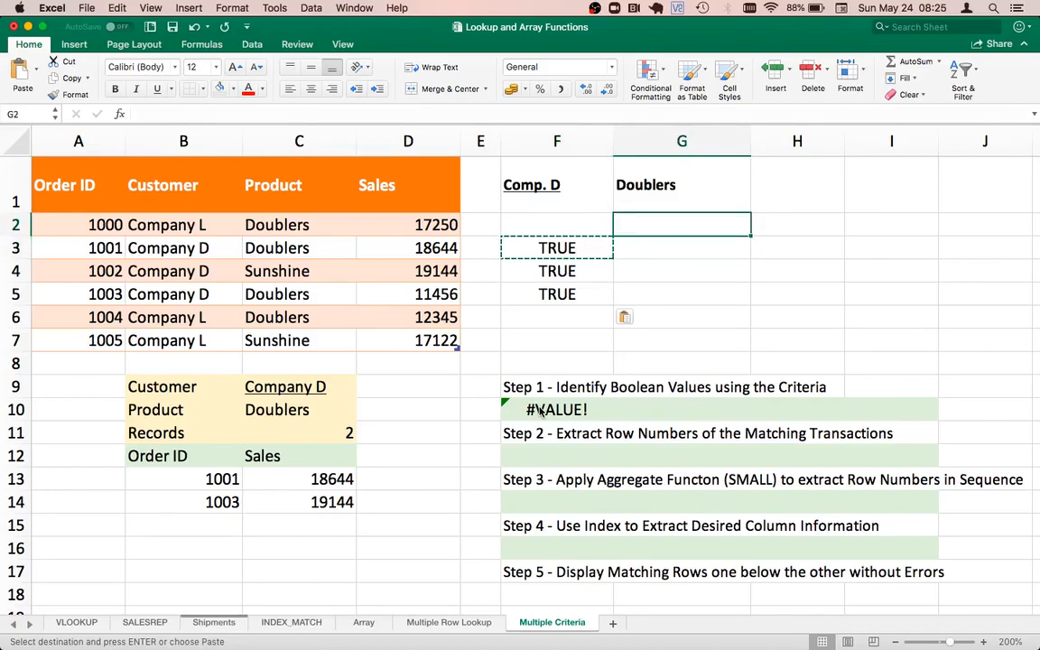
pyautogui.press('super+v')
pyautogui.press('Down')
pyautogui.press('super+v')
pyautogui.press('Down')
pyautogui.press('Down')
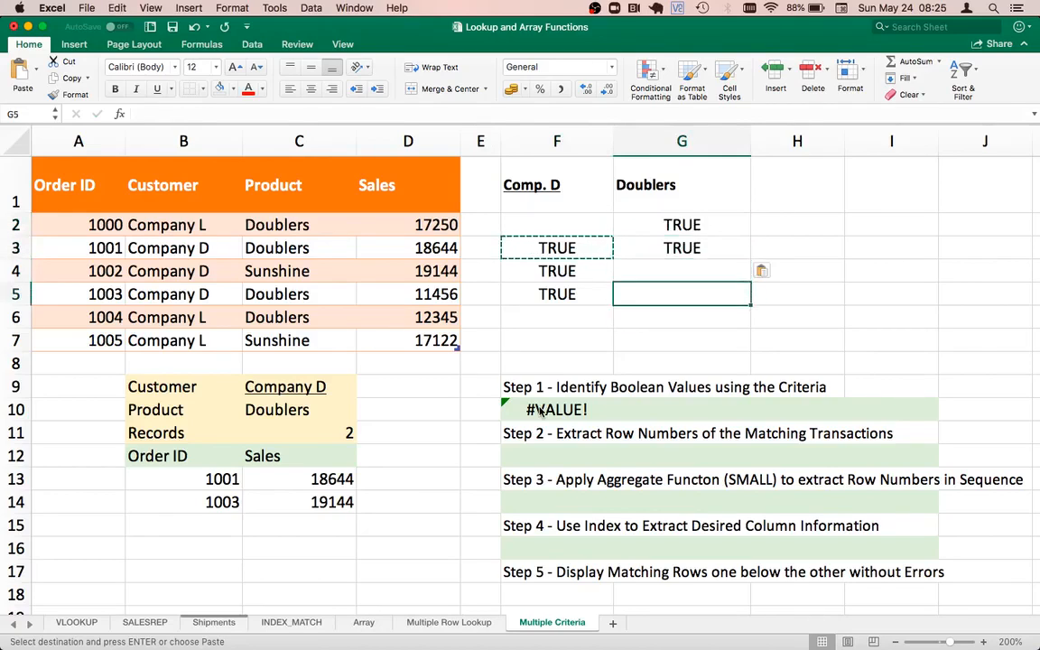
pyautogui.press('super+v')
pyautogui.press('Down')
pyautogui.press('super+v')
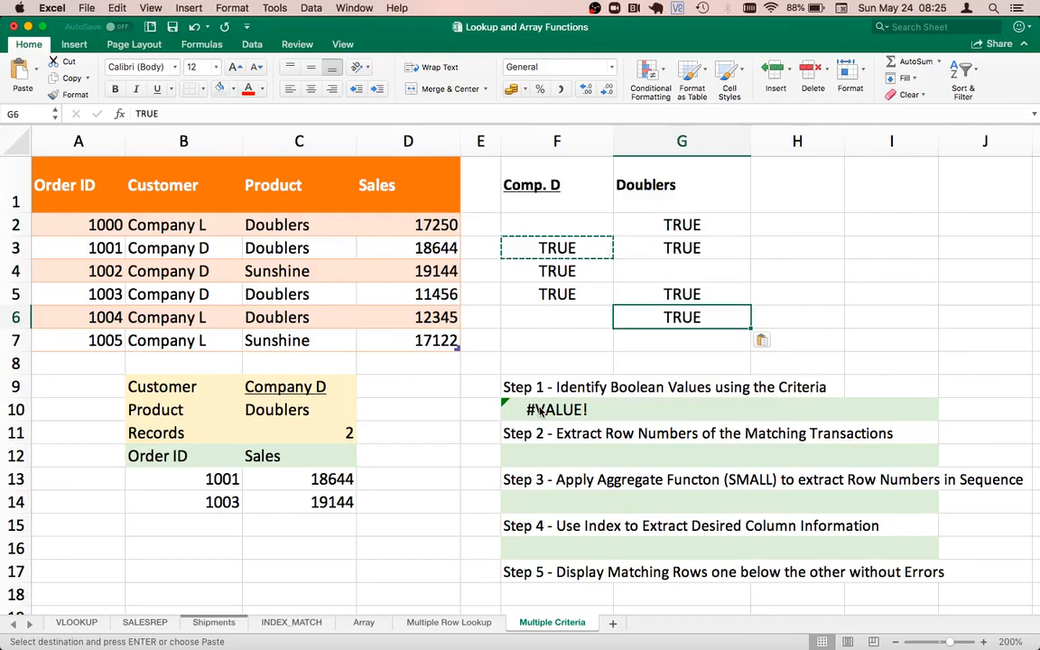
# - Enter FALSE in F2 for the first order, which does not belong to Company D
pyautogui.press('Left')
pyautogui.press('Up')
pyautogui.press('Up')
pyautogui.press('Up')
pyautogui.press('Up')
pyautogui.write('fal')
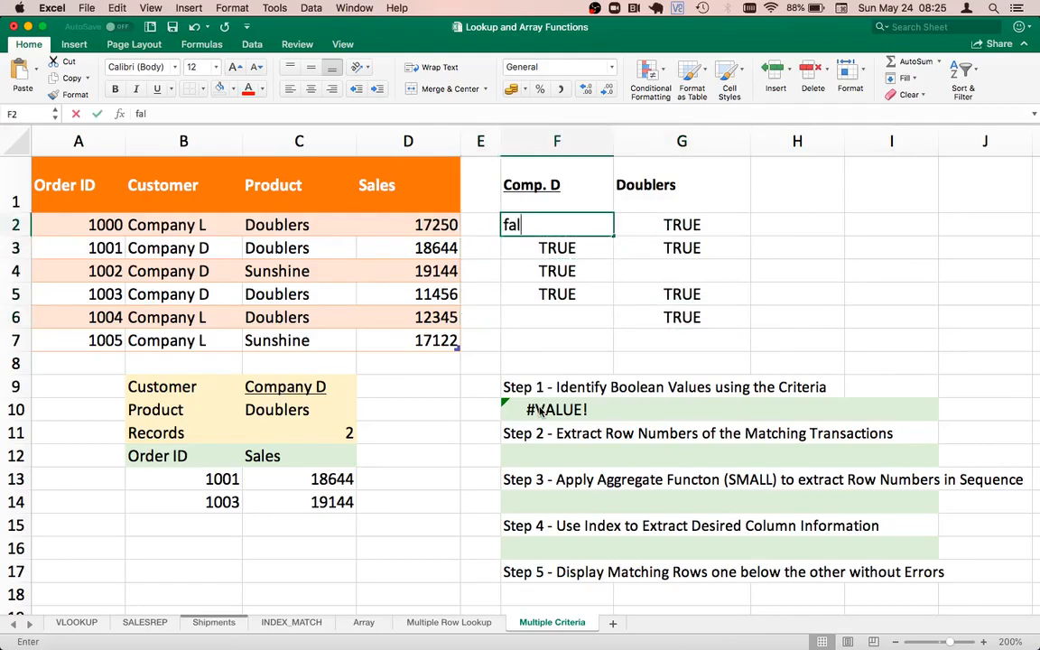
pyautogui.press('BackSpace')
pyautogui.press('BackSpace')
pyautogui.press('BackSpace')
pyautogui.write('FALSE')
pyautogui.press('Return')
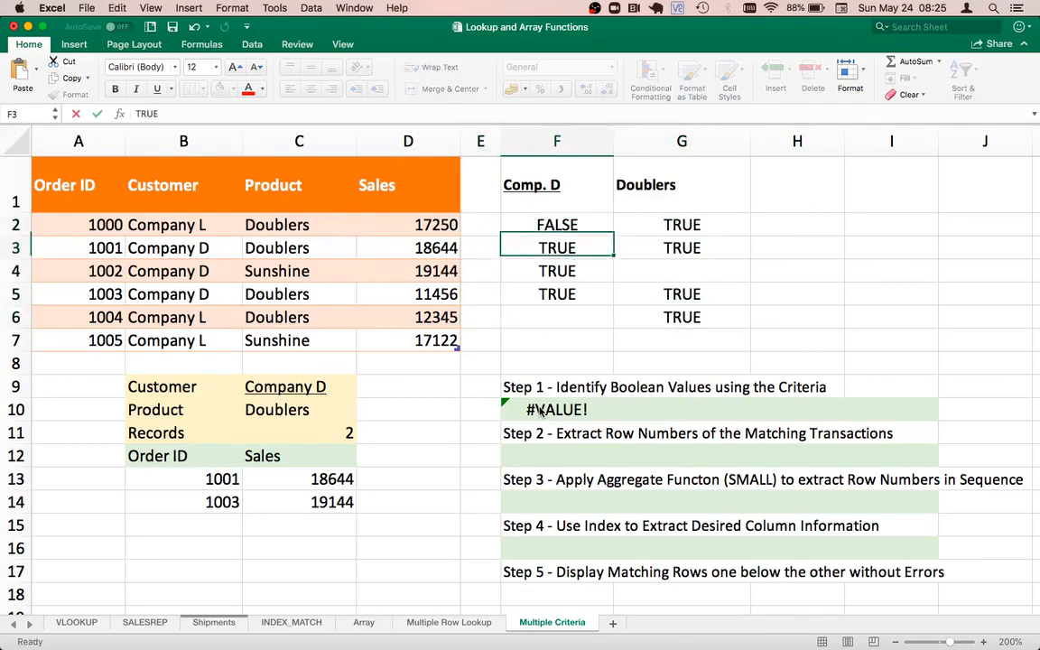
# - Copy the FALSE value from F2 to F6 and F7 for the remaining Company L orders
pyautogui.press('Up')
pyautogui.press('Up')
pyautogui.press('Down')
pyautogui.press('super+c')
pyautogui.press('Down')
pyautogui.press('Down')
pyautogui.press('Down')
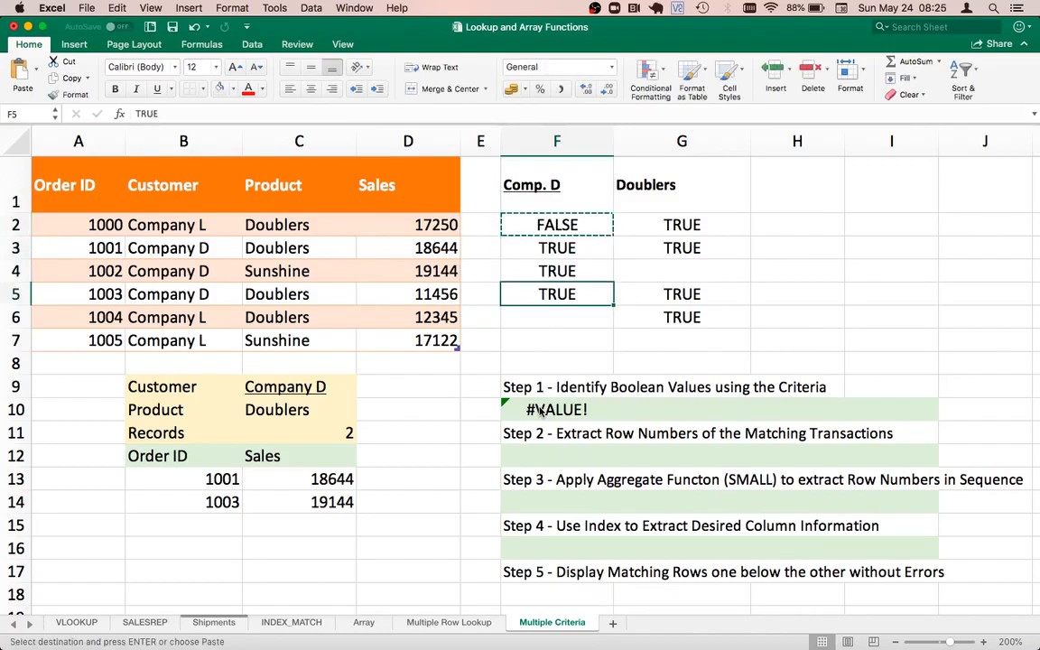
pyautogui.press('Down')
pyautogui.press('super+v')
pyautogui.press('Down')
pyautogui.press('super+v')
# - Paste the copied FALSE into G7 and G4 for the two Sunshine orders
pyautogui.press('Right')
pyautogui.press('super+v')
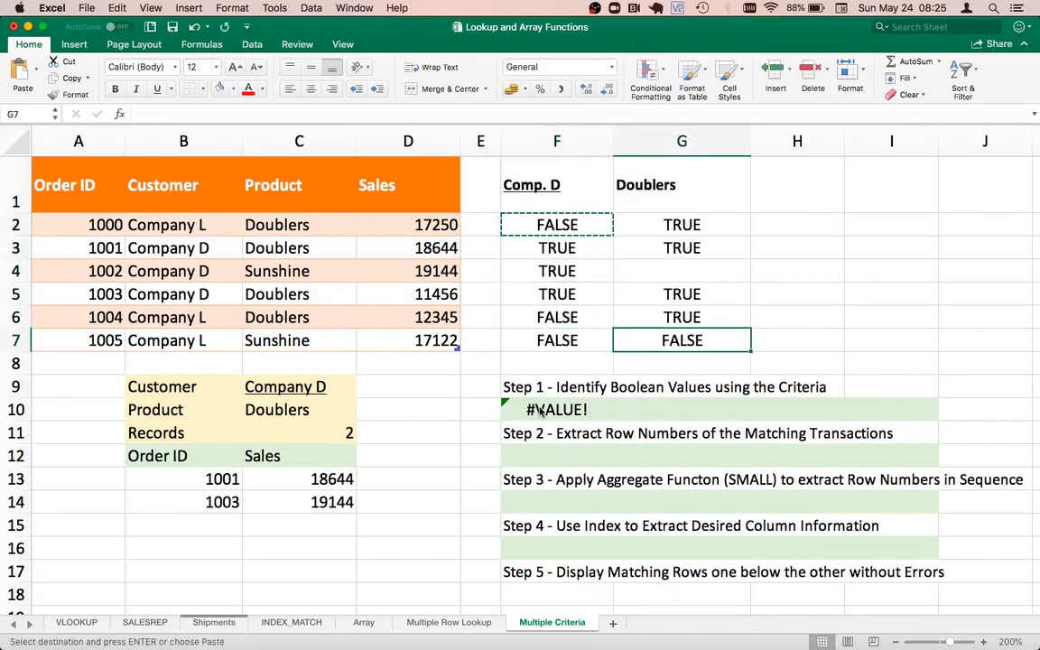
pyautogui.press('Up')
pyautogui.press('Up')
pyautogui.press('Up')
pyautogui.press('super+v')
# - Enter the heading "Comp.D * Doubl." in H1 for the column that multiplies the two tests
pyautogui.press('Up')
pyautogui.press('Up')
pyautogui.press('Up')
pyautogui.press('Right')
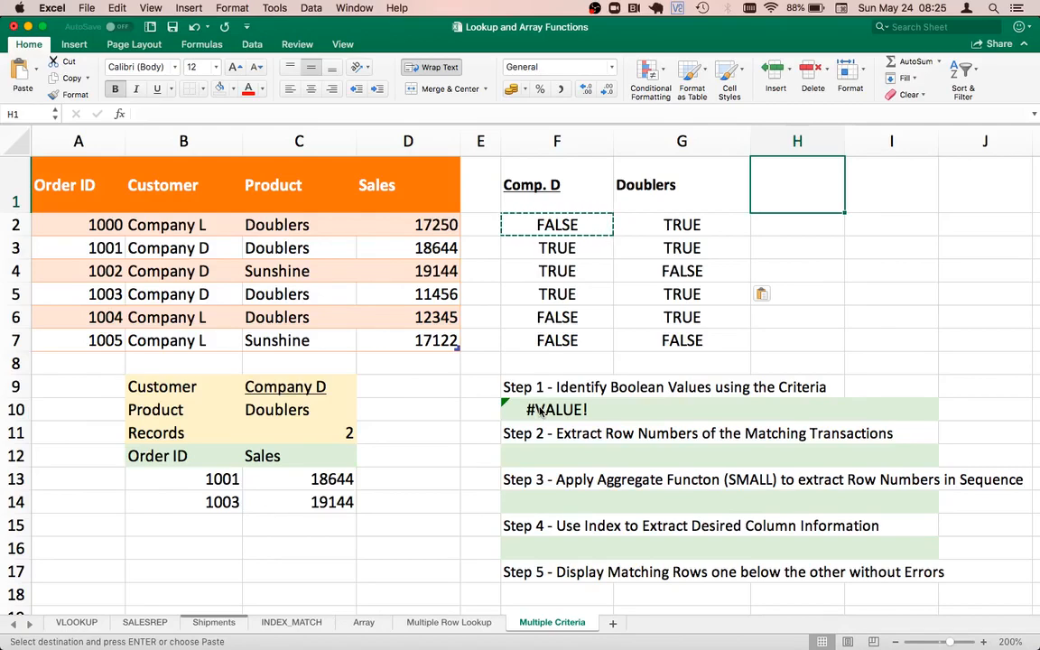
pyautogui.write('COM')
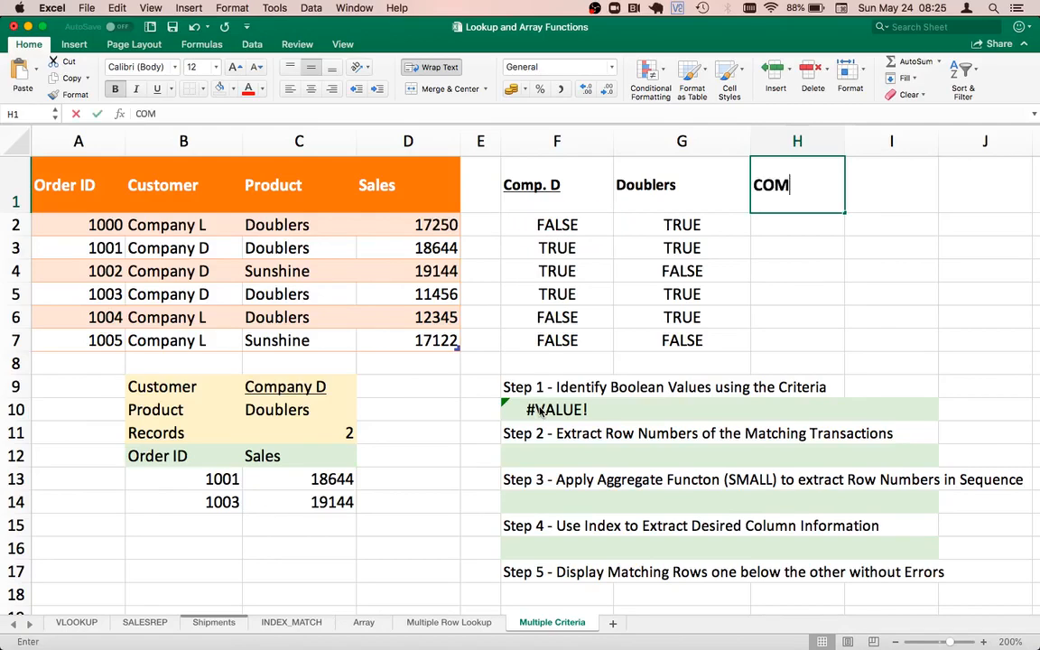
pyautogui.press('BackSpace')
pyautogui.press('BackSpace')
pyautogui.write('omp')
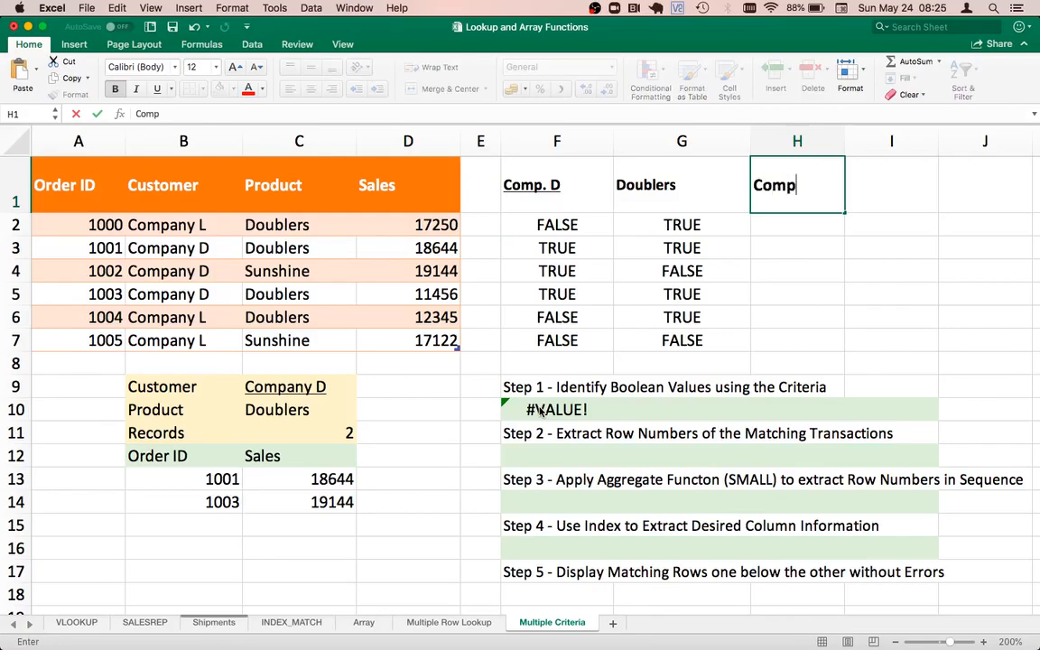
pyautogui.write('.D * Doubl')
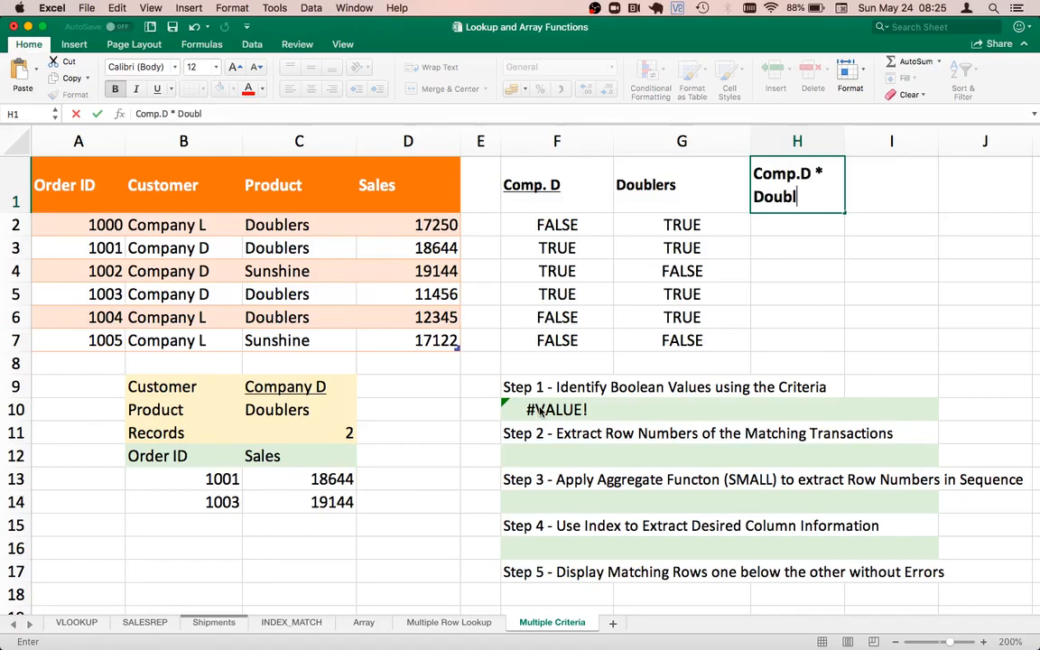
pyautogui.write('.')
pyautogui.press('Return')
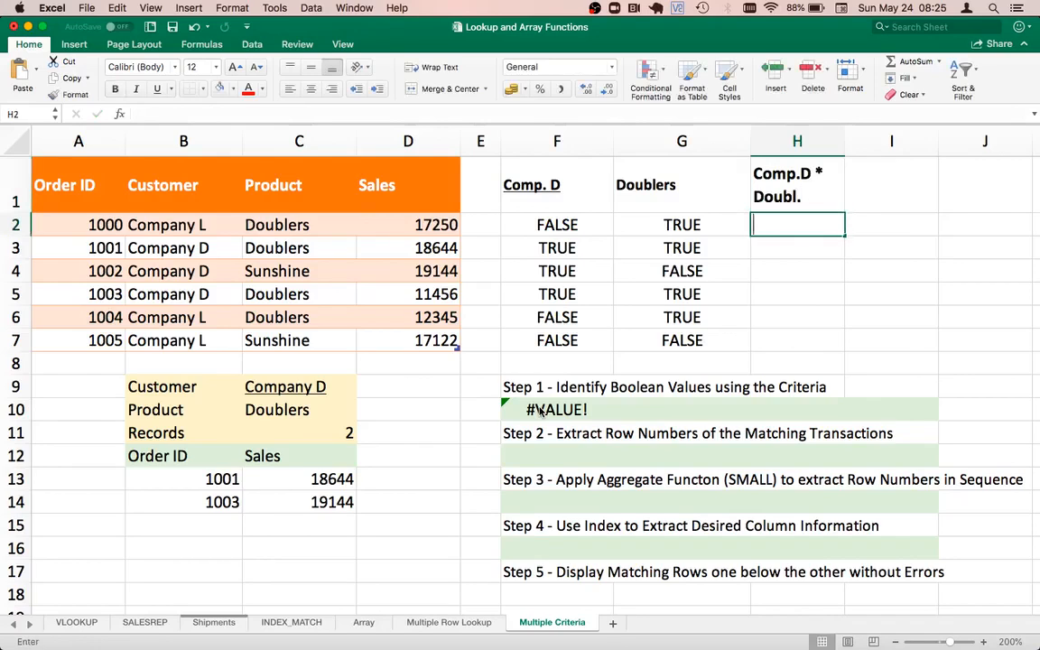
# - Enter =F2*G2 in H2 and fill the formula down through H7
pyautogui.write('=')
pyautogui.press('Left')
pyautogui.press('Left')
pyautogui.write('*')
pyautogui.press('Left')
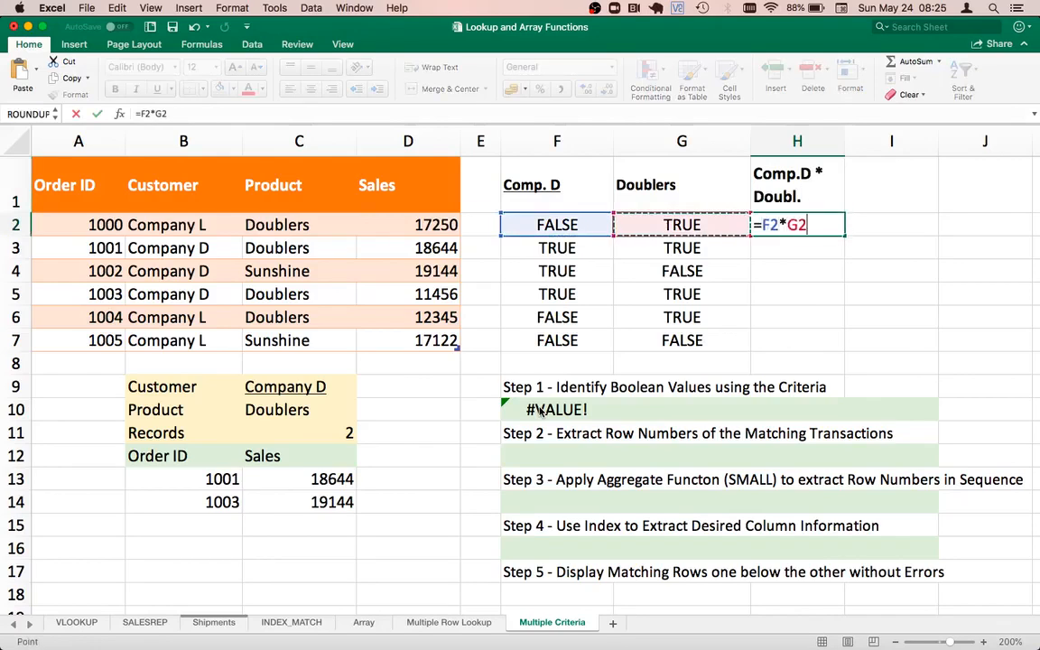
pyautogui.press('Return')
pyautogui.click(834, 222)
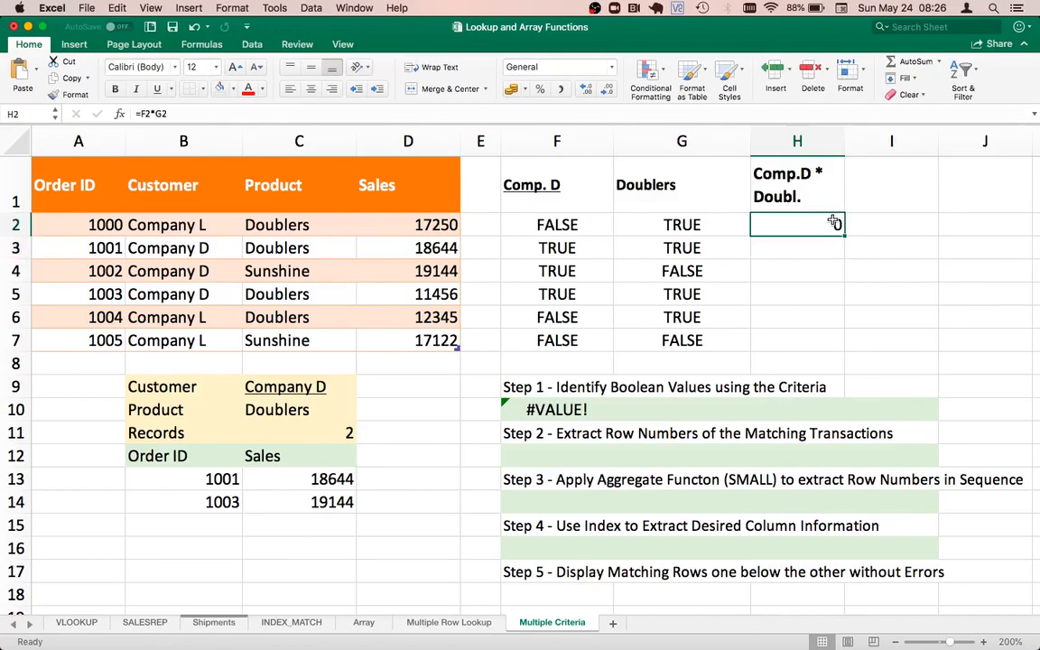
pyautogui.moveTo(844, 235); pyautogui.dragTo(839, 352)
# - Select H2:H7 to examine the products of the two tests for each order
pyautogui.click(794, 226)
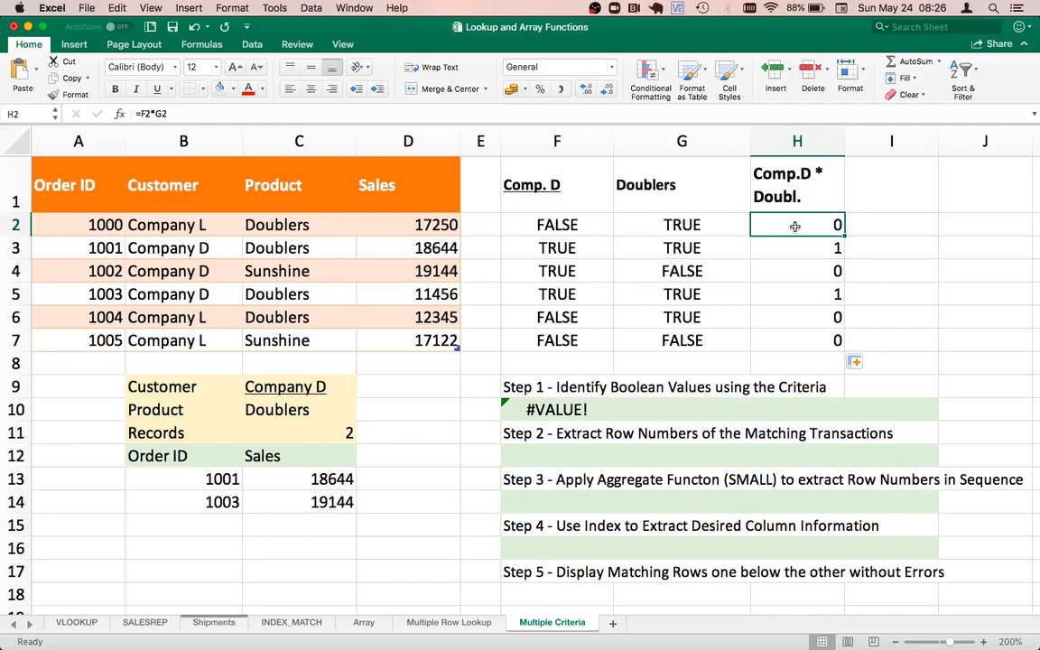
pyautogui.hotkey('shift', 'Down')
pyautogui.hotkey('shift', 'Down')
pyautogui.hotkey('shift', 'Down')
pyautogui.hotkey('shift', 'Down')
pyautogui.hotkey('shift', 'Down')
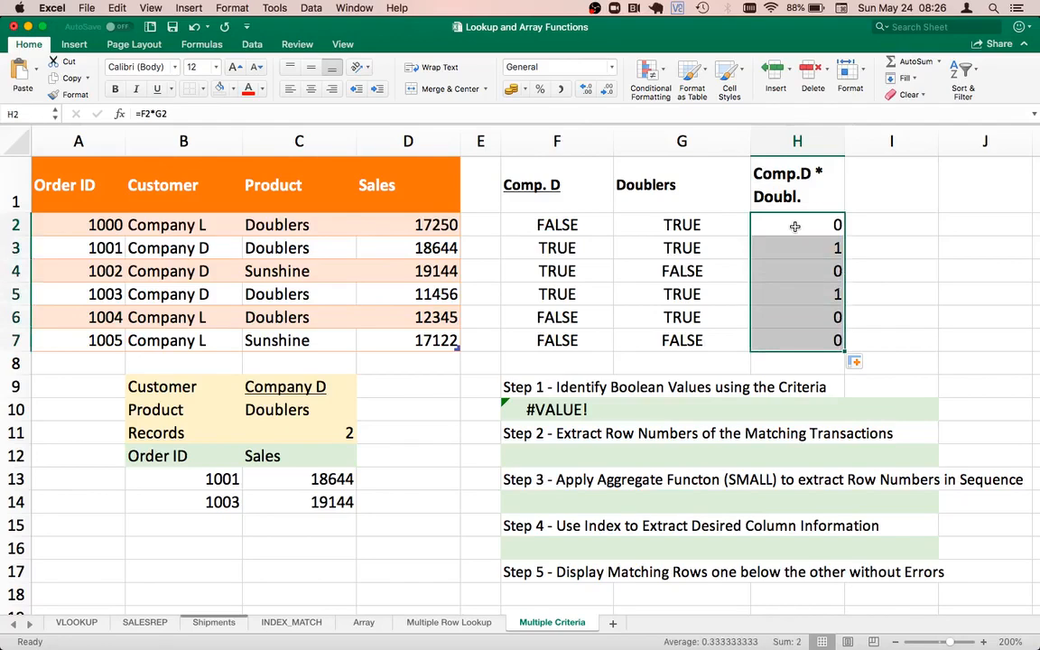
# - Convert the Step 1 formula in F10 to text with a leading apostrophe so the cell displays the formula itself
pyautogui.doubleClick(514, 409)
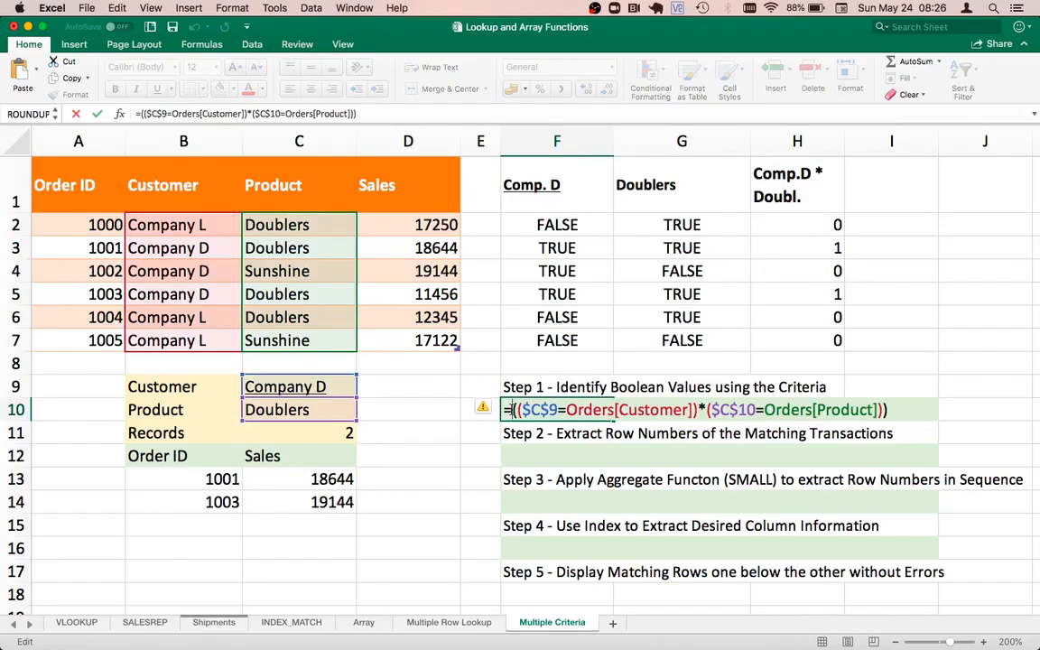
pyautogui.write("'")
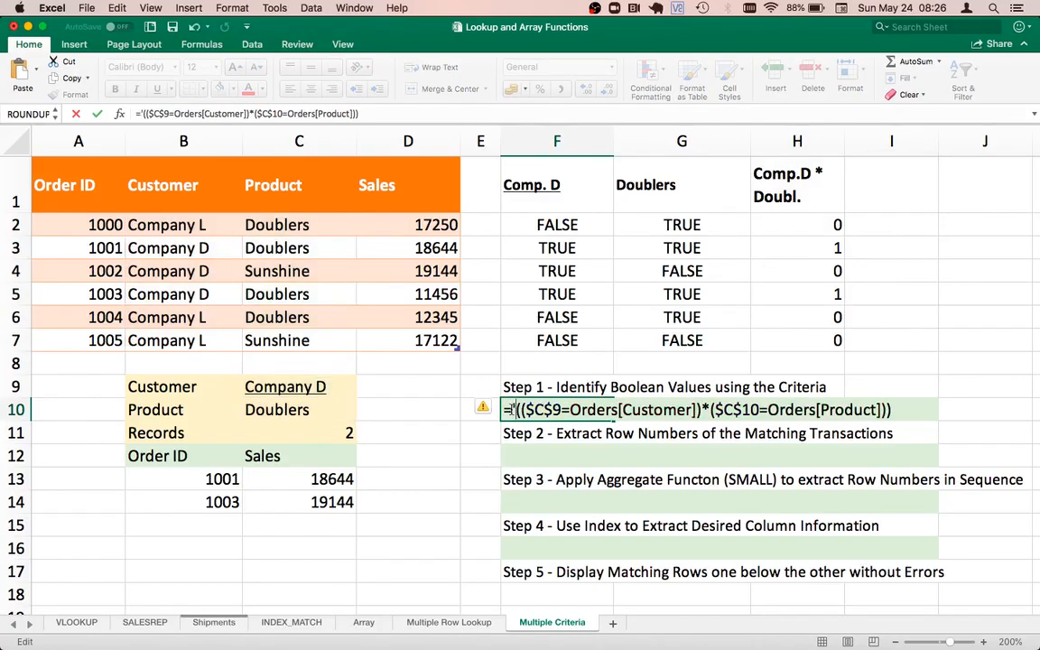
pyautogui.press('BackSpace')
pyautogui.press('Return')
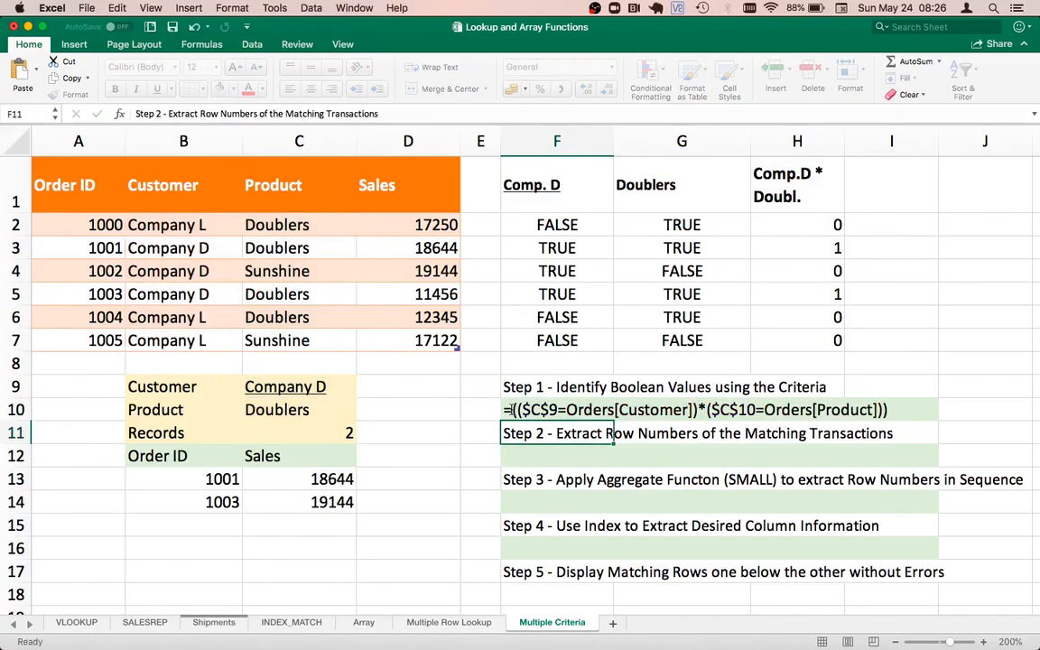
pyautogui.press('Return')
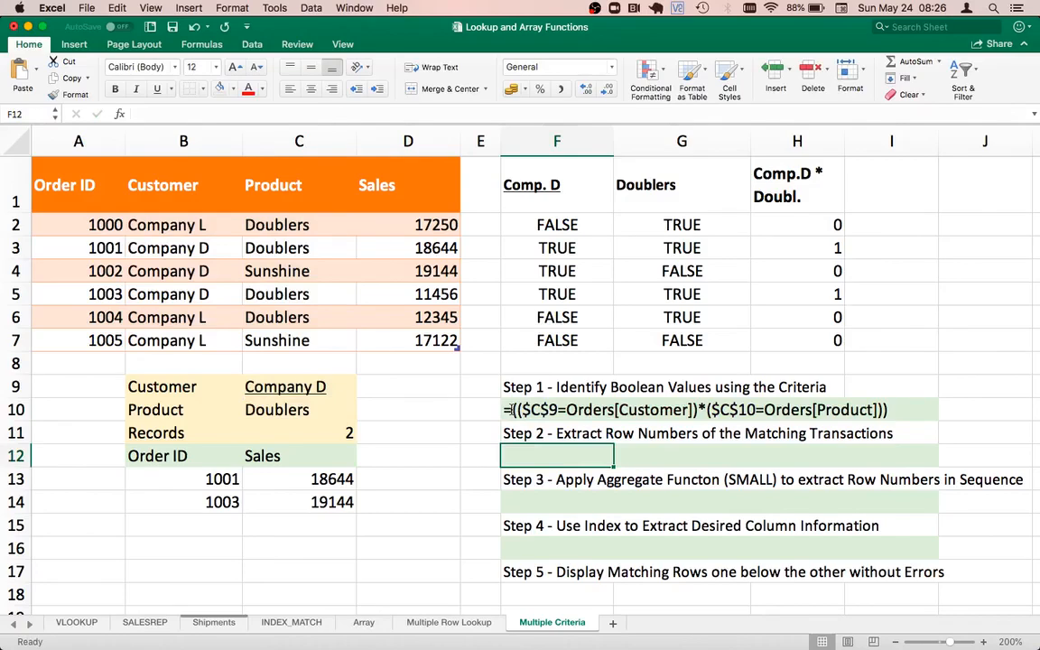
pyautogui.write('=ROE')
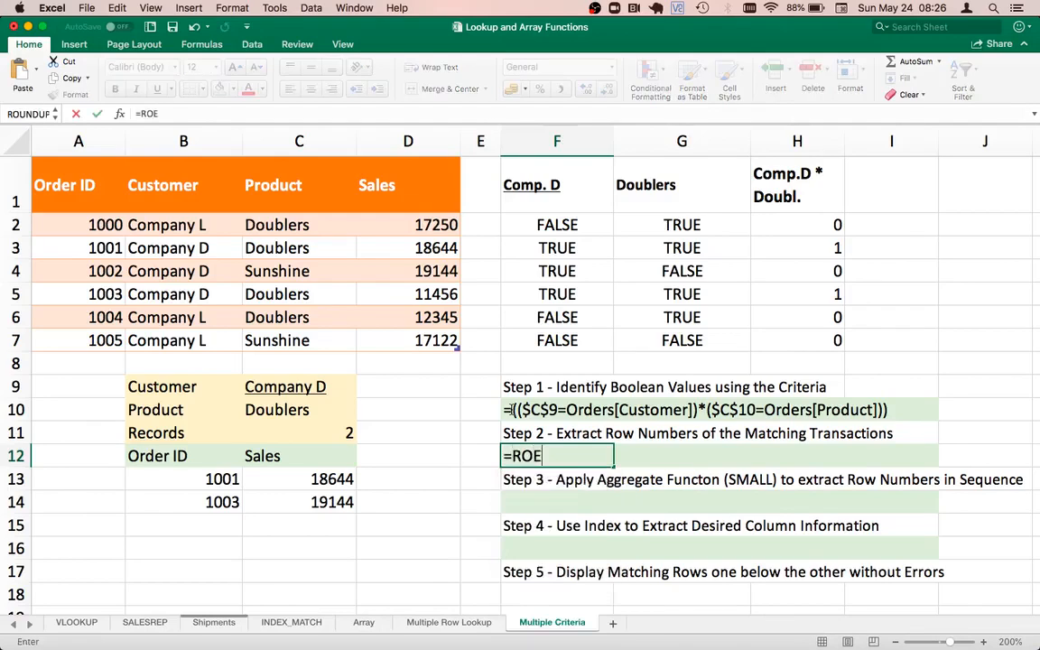
pyautogui.press('BackSpace')
pyautogui.write('W(')
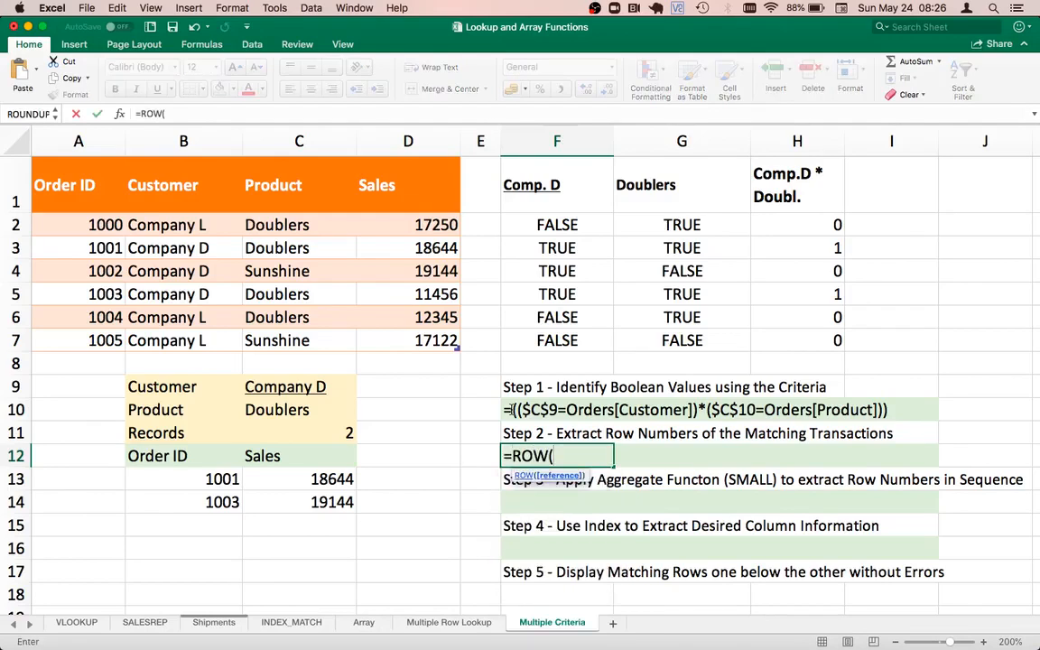
pyautogui.moveTo(93, 224); pyautogui.dragTo(93, 345)
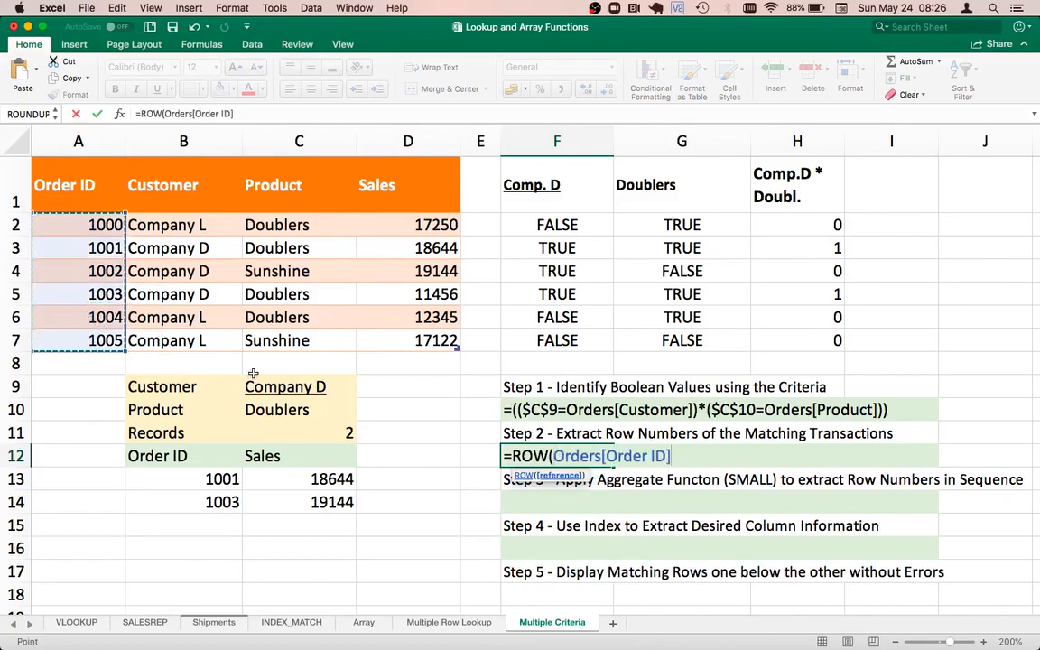
pyautogui.write(')-')
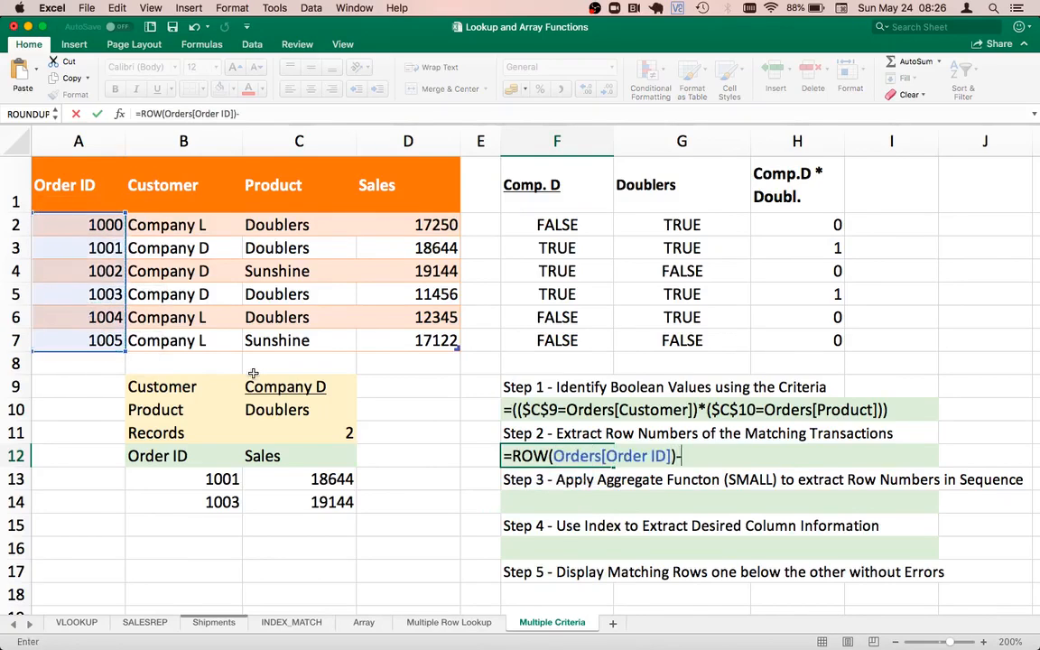
pyautogui.write('1')
pyautogui.press('Escape')
pyautogui.press('Up')
pyautogui.press('Up')
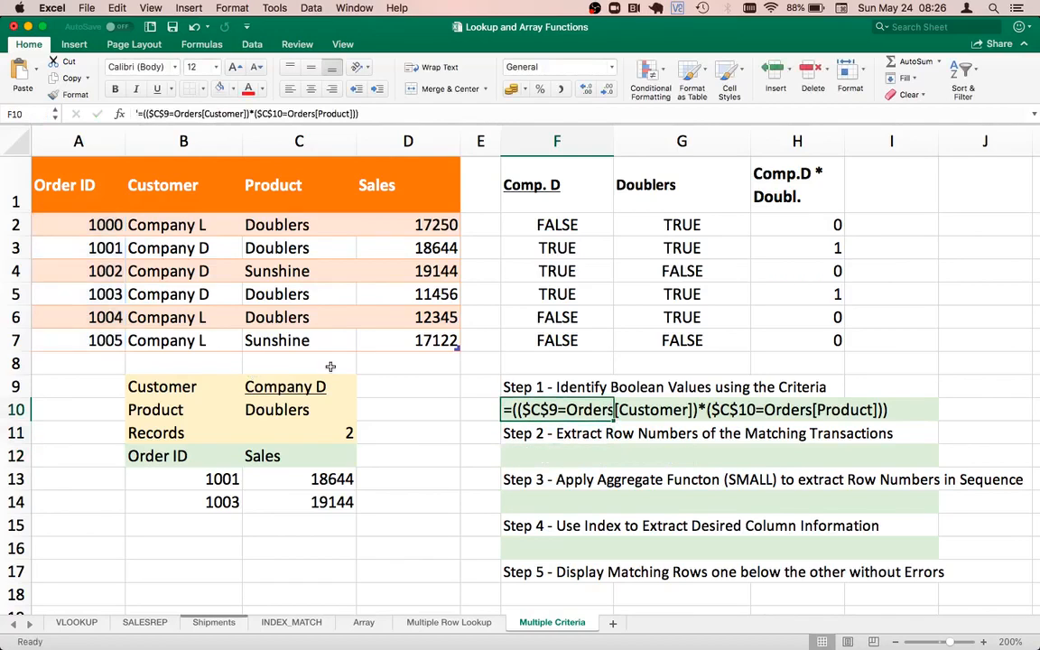
# - Copy the Step 1 expression from F10 and enter =ROW(Orders[Order ID])-1/(($C$9=Orders[Customer])*($C$10=Orders[Product])) in F12
pyautogui.doubleClick(512, 411)
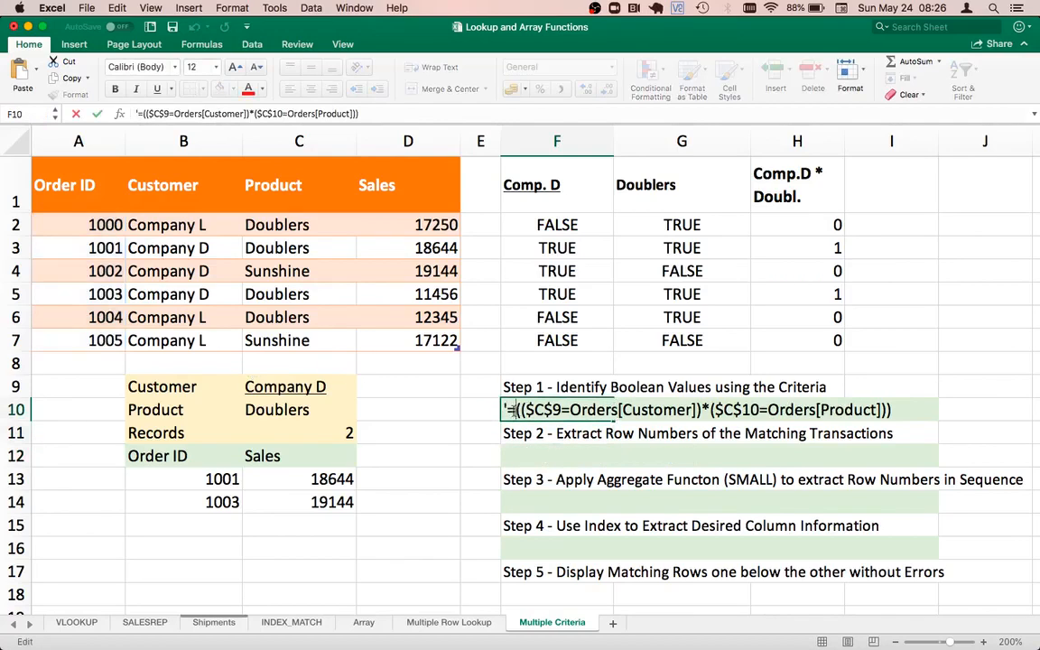
pyautogui.press('Return')
pyautogui.press('Return')
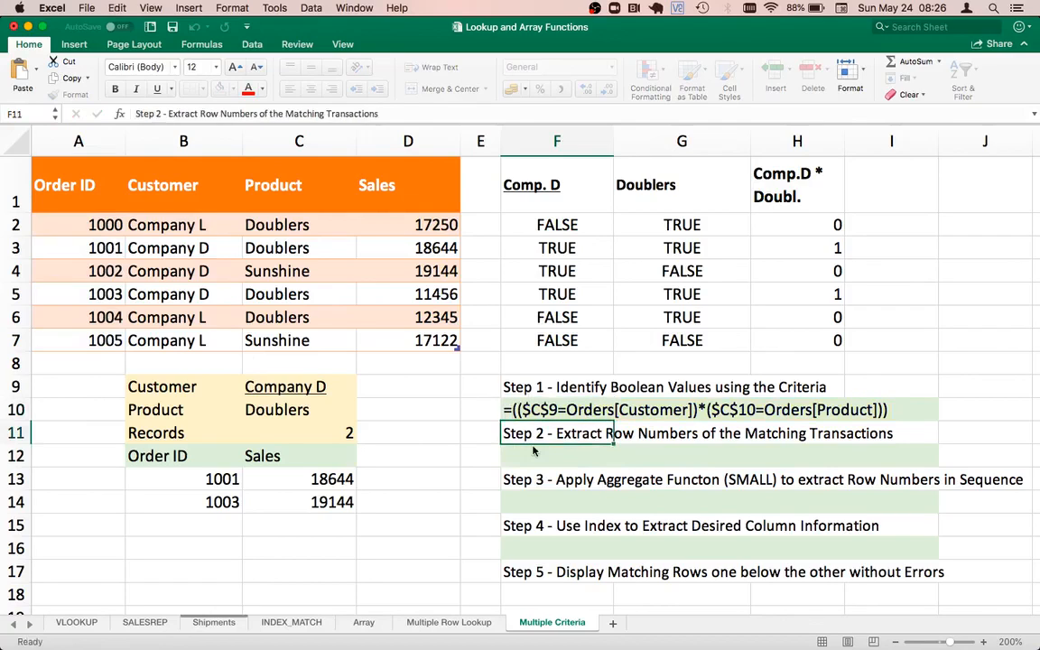
pyautogui.write('=ROW(')
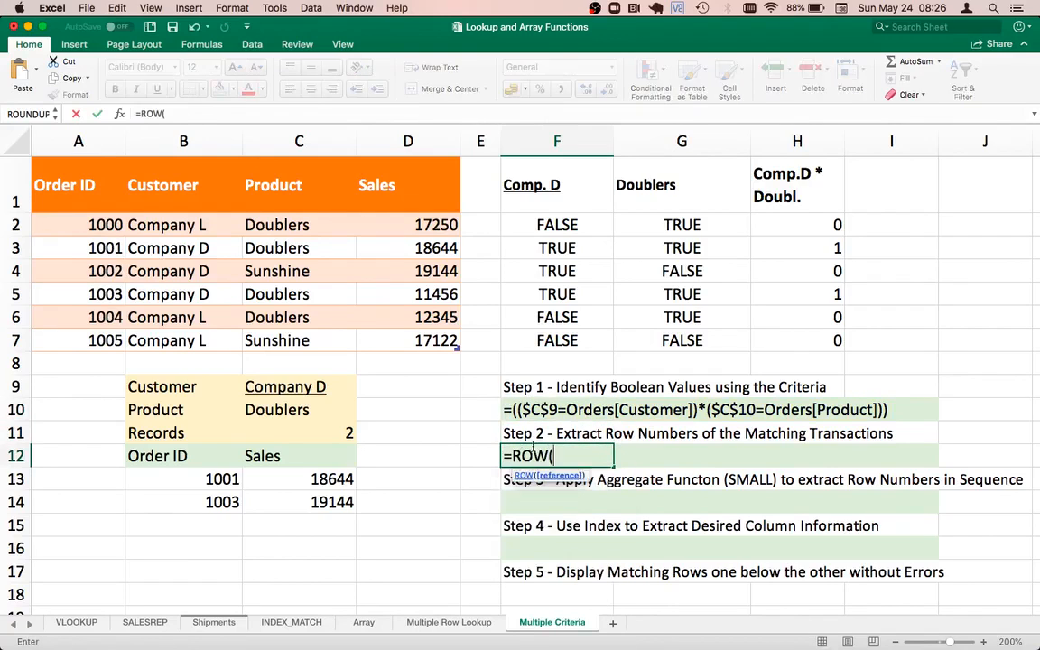
pyautogui.moveTo(95, 225); pyautogui.dragTo(102, 332)
pyautogui.write(')-')
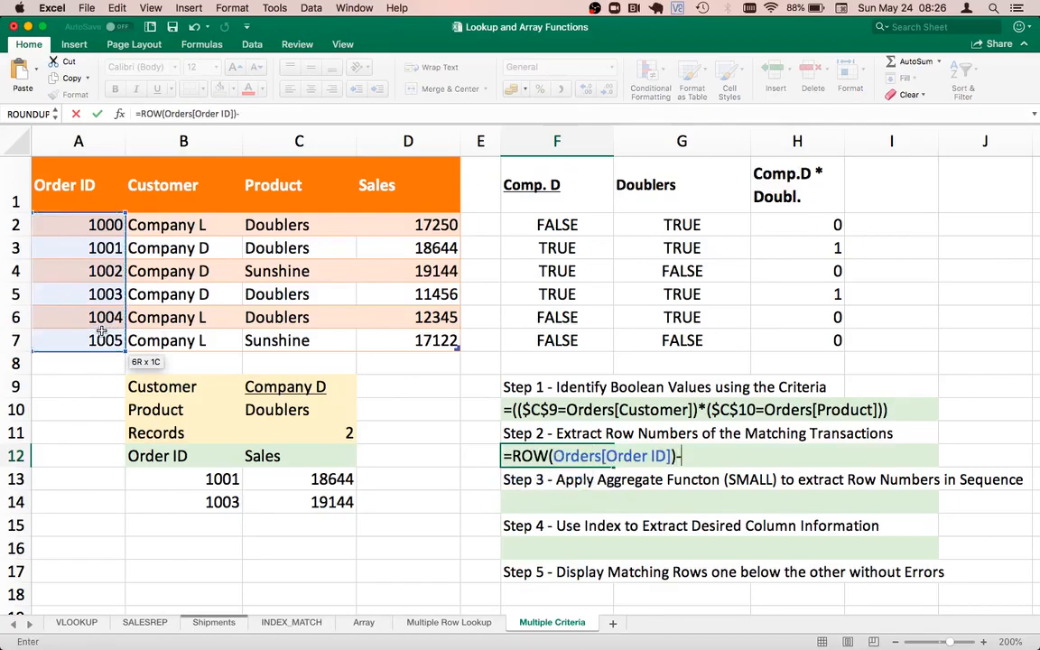
pyautogui.write('1/')
pyautogui.write('(($C$9=Orders[Customer])*($C$10=Orders[Product]))')
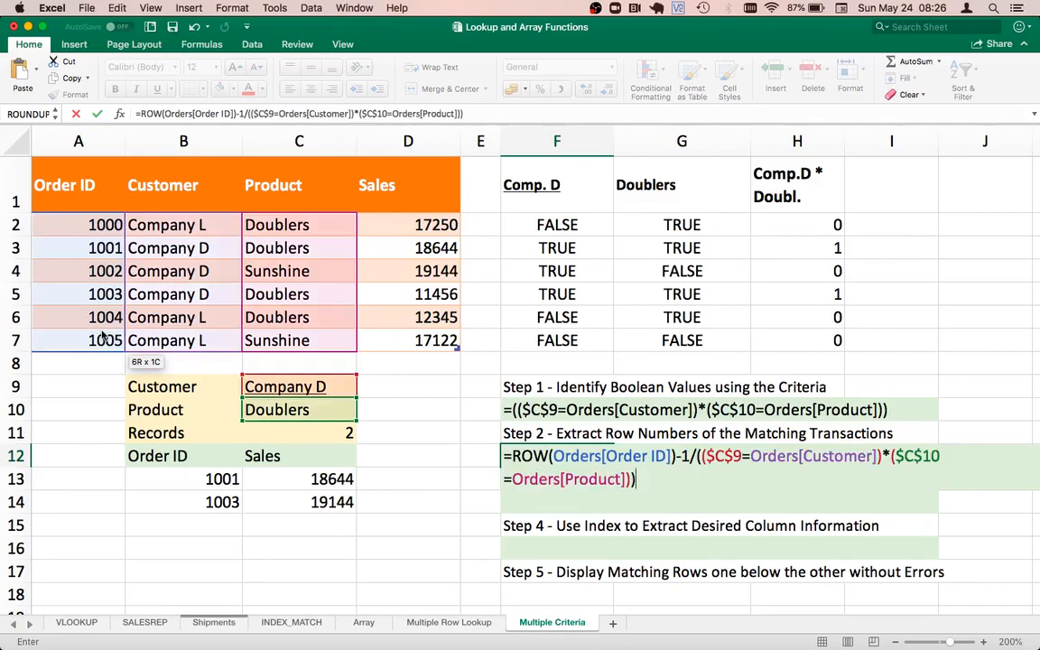
pyautogui.press('Return')
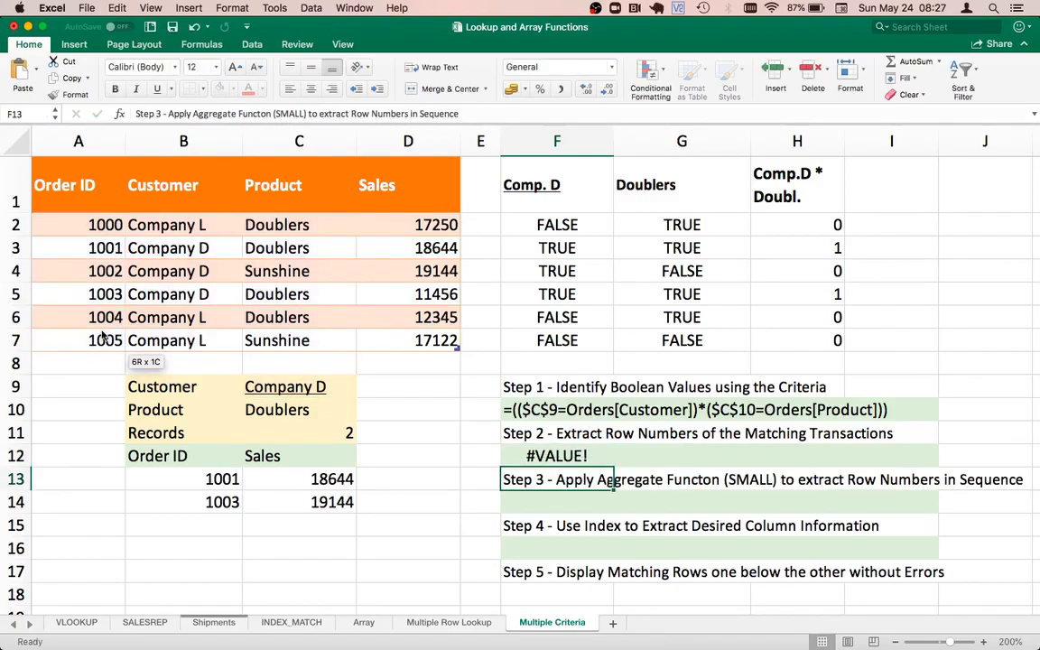
# - Evaluate the formula in F12 in place to examine the array it produces, and cancel the edit
pyautogui.press('Up')
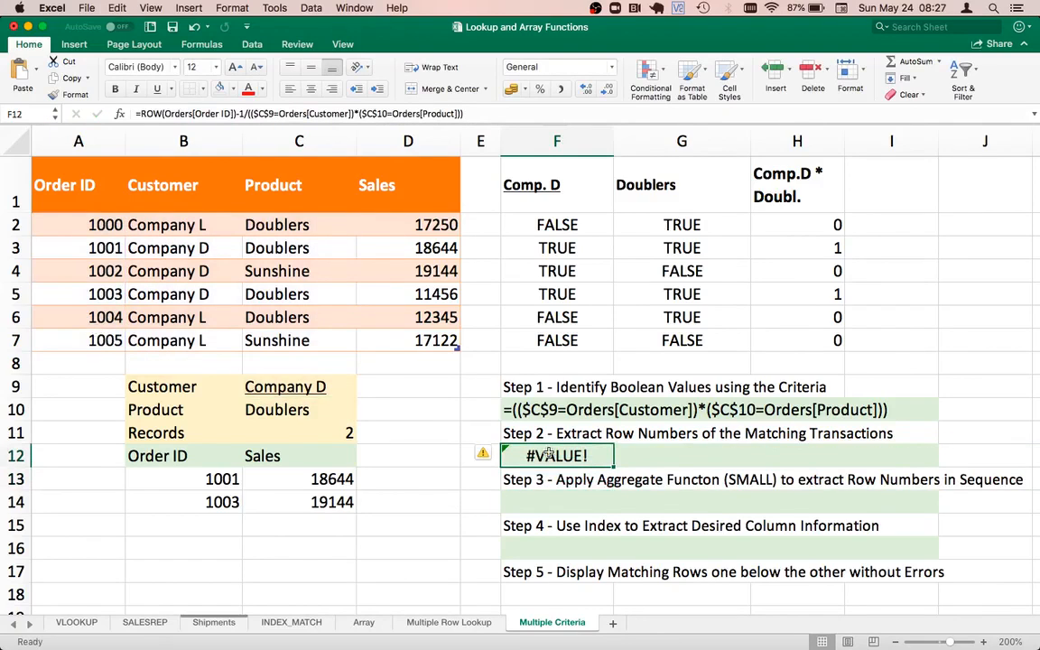
pyautogui.doubleClick(543, 456)
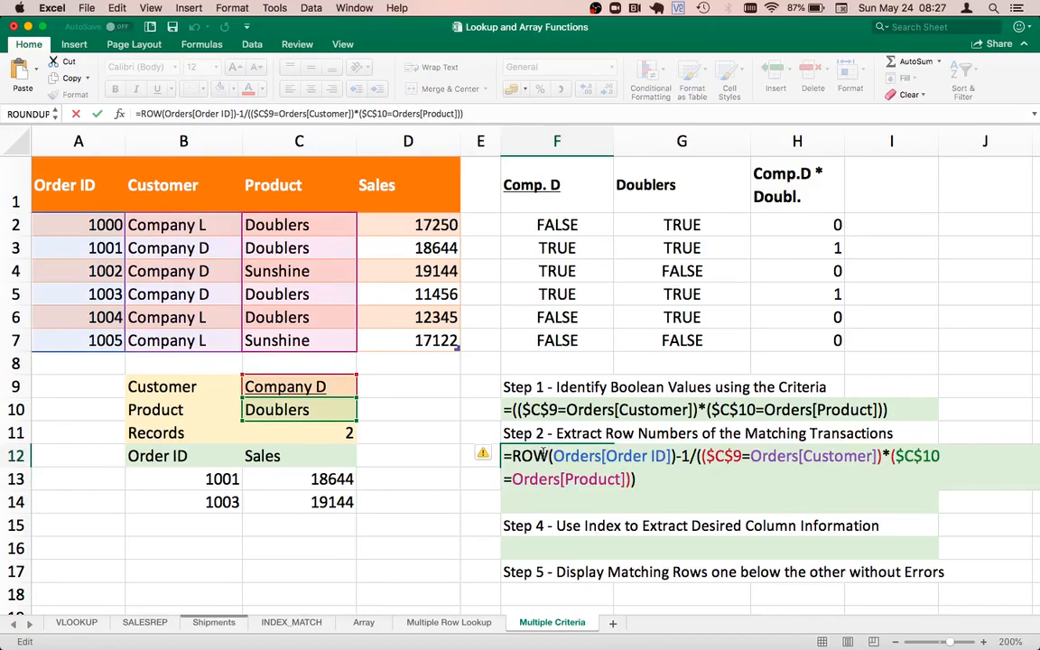
pyautogui.press('F9')
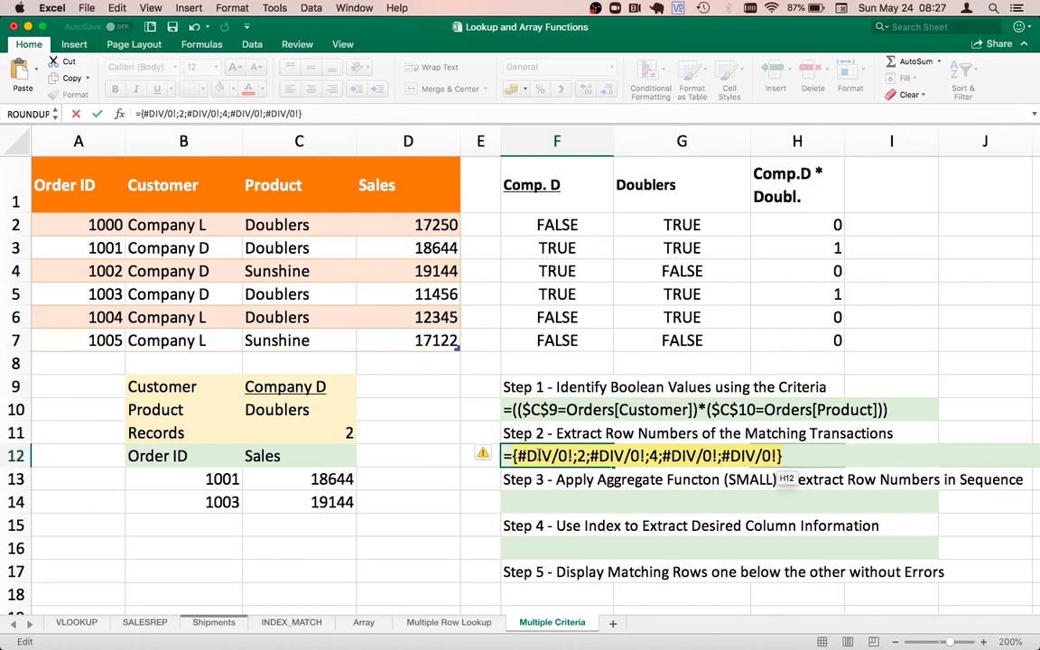
pyautogui.press('Escape')
# - Copy the Step 2 expression in F12 and convert the cell to text so it displays the formula itself
pyautogui.doubleClick(539, 455)
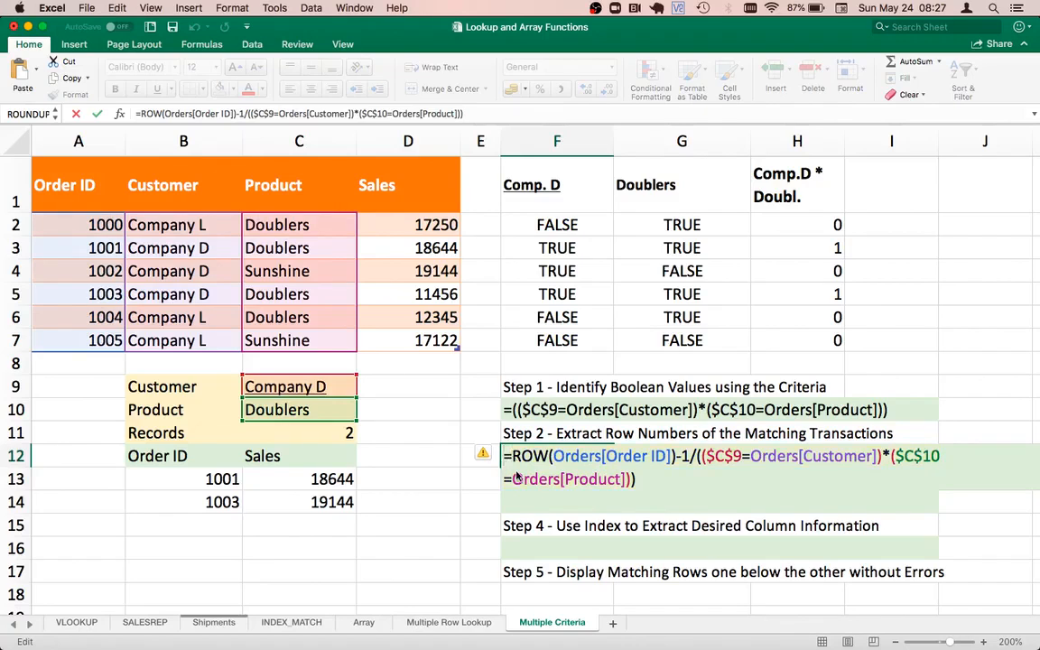
pyautogui.press('Escape')
pyautogui.press('Down')
pyautogui.press('Down')
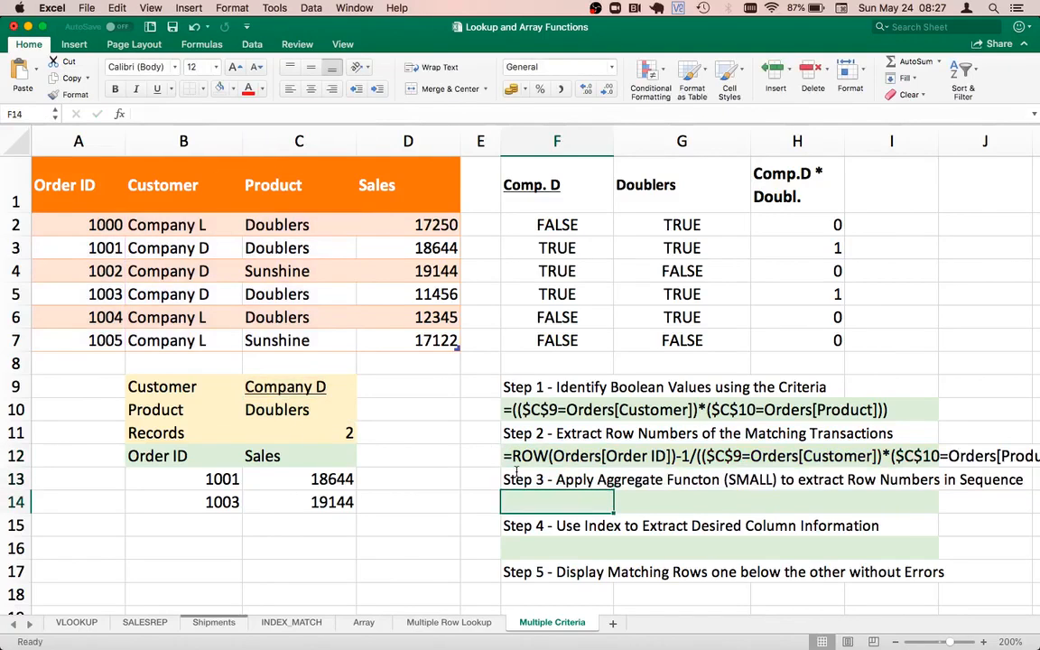
# - Start an AGGREGATE formula in F14 with function number 15 (SMALL) and option 6
pyautogui.write('=a')
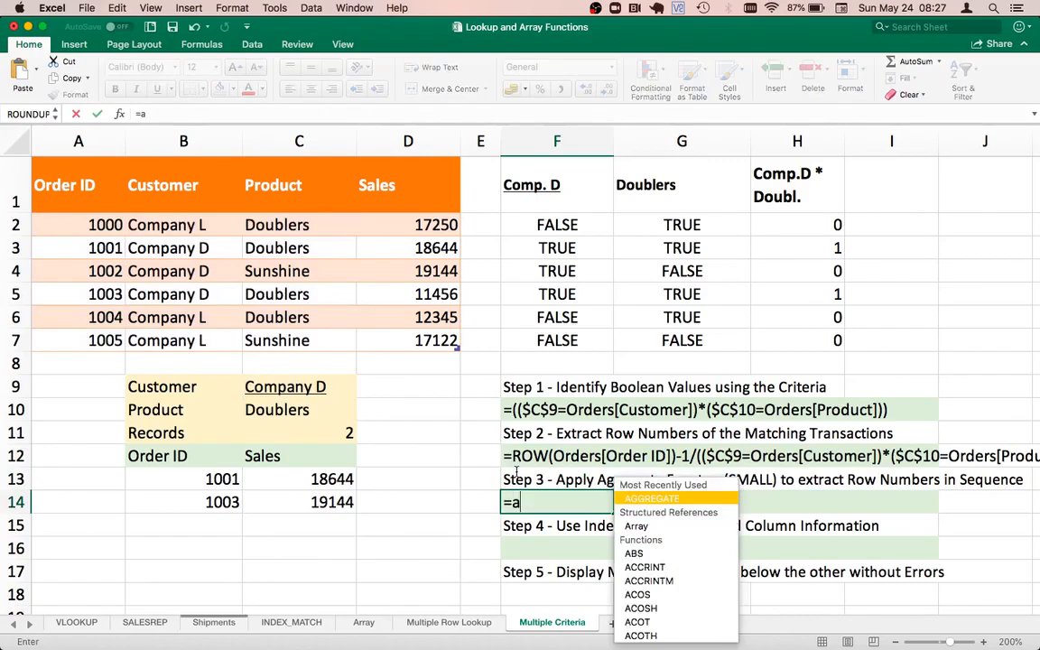
pyautogui.press('BackSpace')
pyautogui.write('AGGREGAE(')
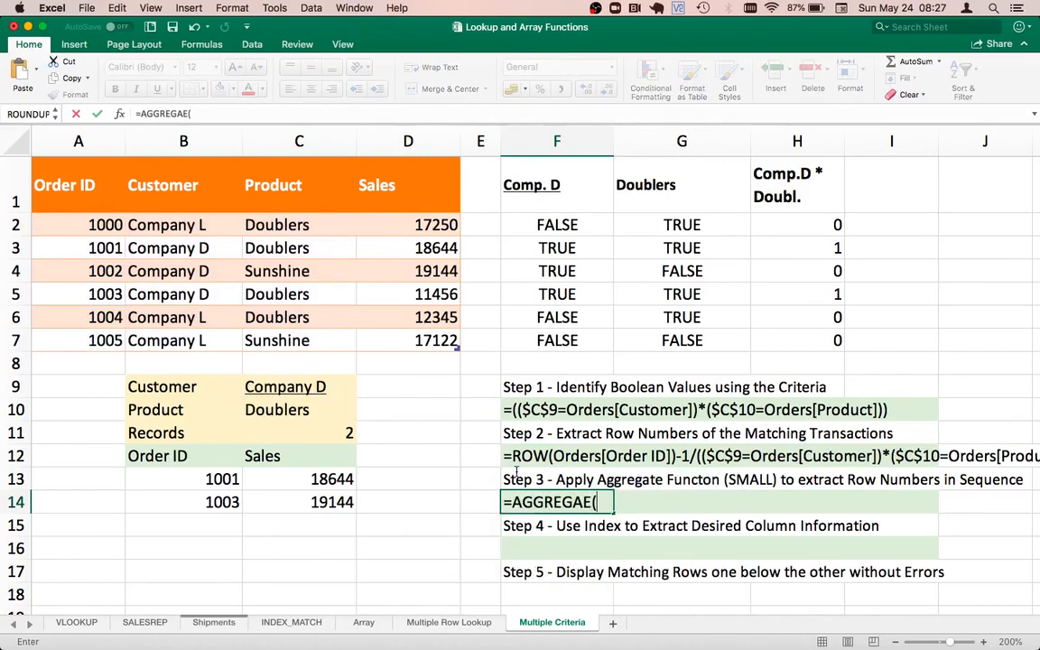
pyautogui.press('BackSpace')
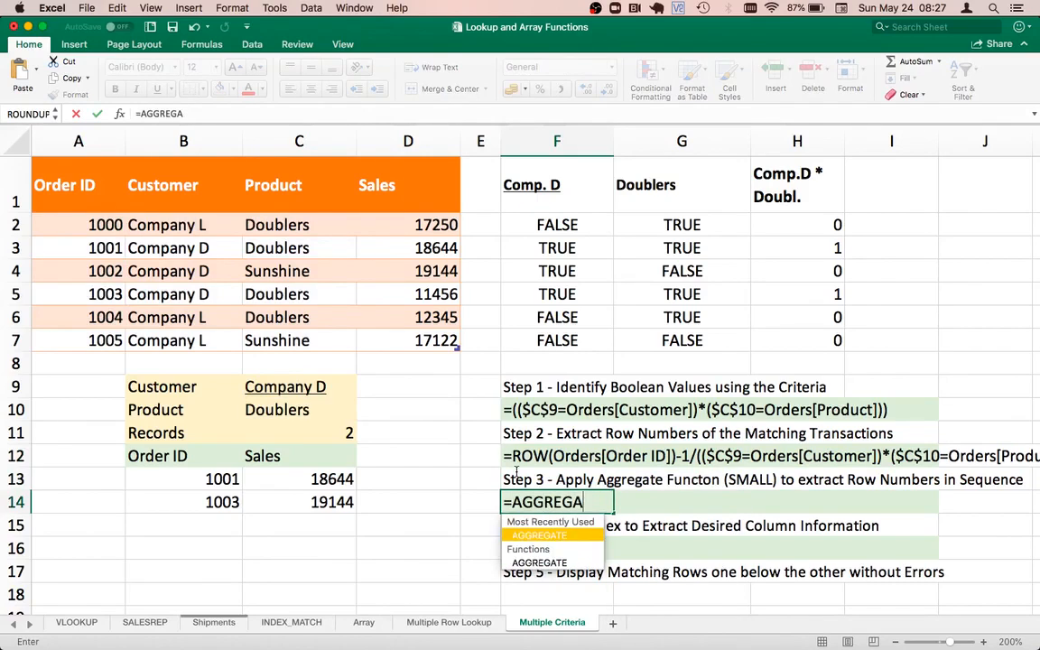
pyautogui.doubleClick(573, 535)
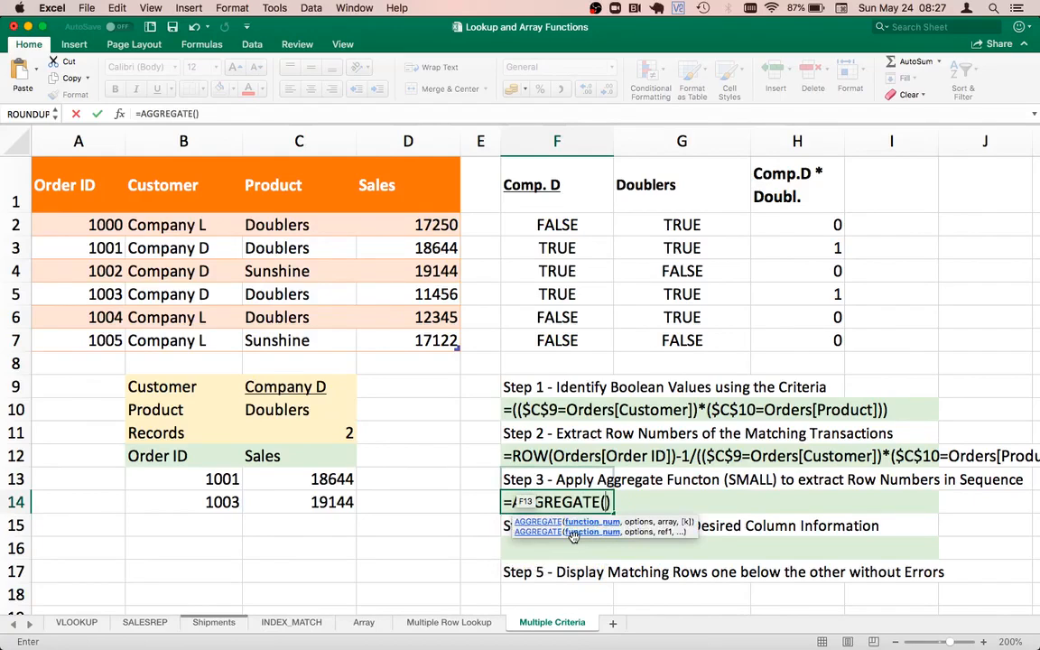
pyautogui.write('15,6,')
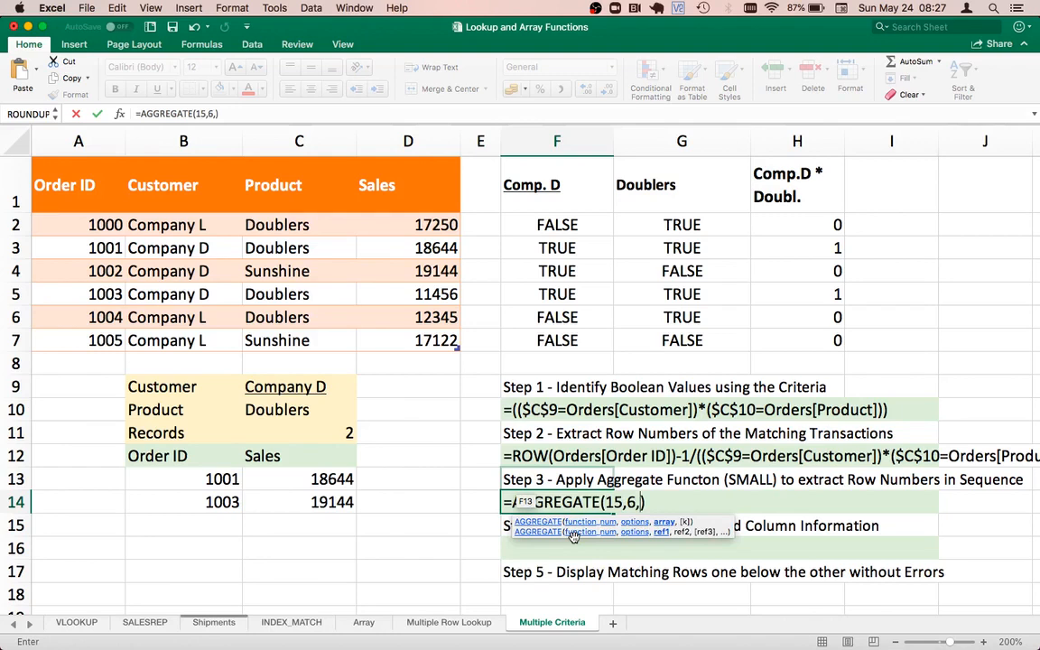
# - Complete the AGGREGATE formula in F14 with the copied Step 2 expression as the array and 1 as k
pyautogui.write('ROW(Orders[Order ID])-1/(($C$9=Orders[Customer])*($C$10=Orders[Product]))')
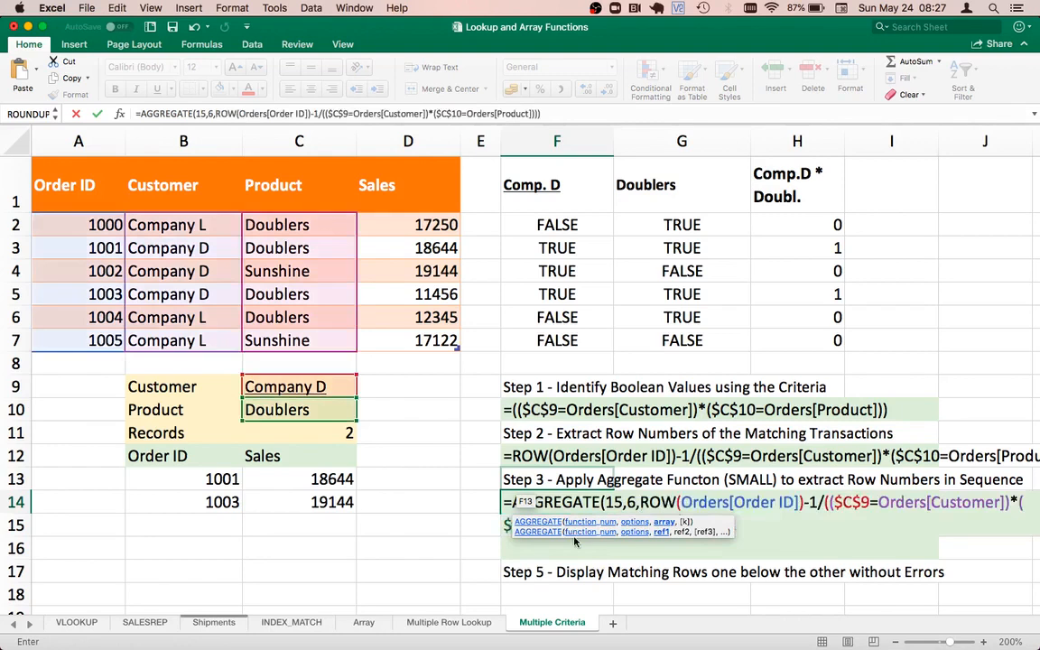
pyautogui.scroll(-3, 662, 469)
pyautogui.scroll(-1, 661, 468)
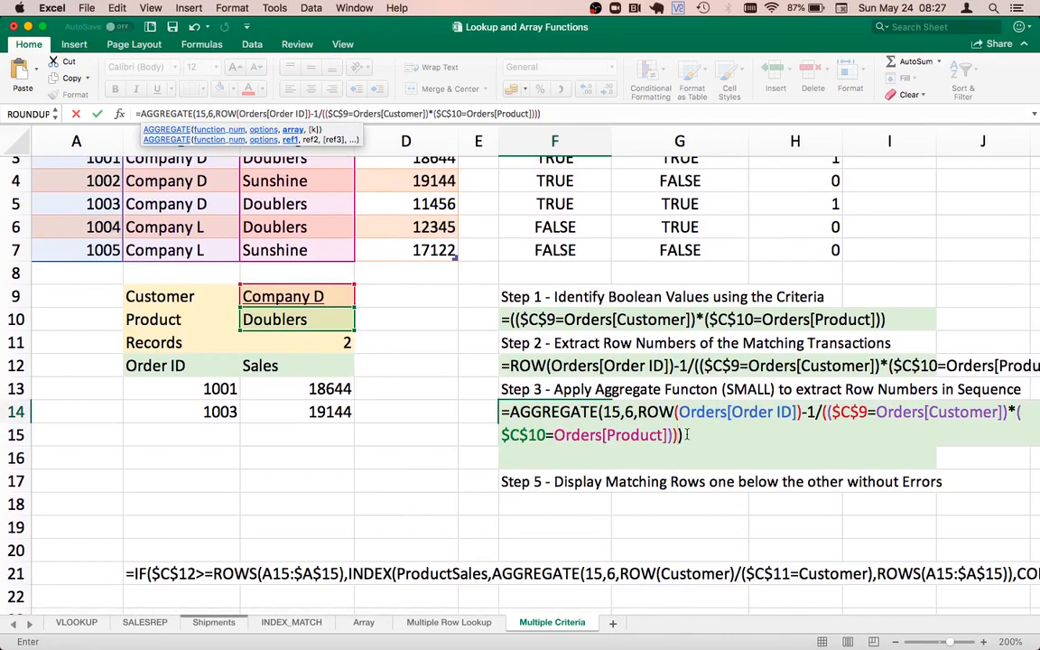
pyautogui.write(',')
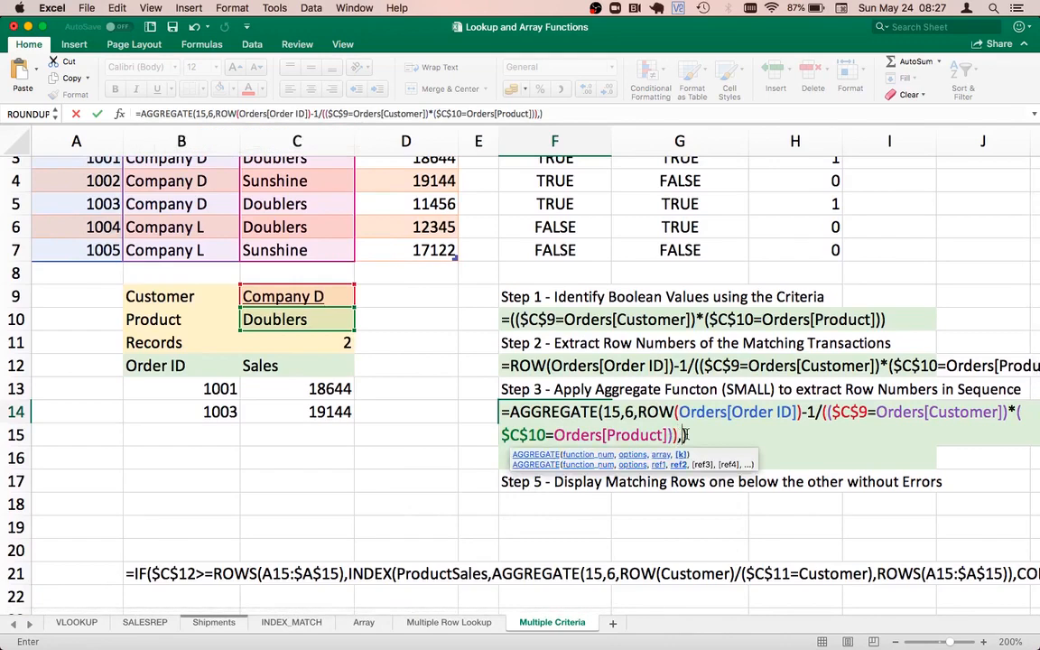
pyautogui.write('1)')
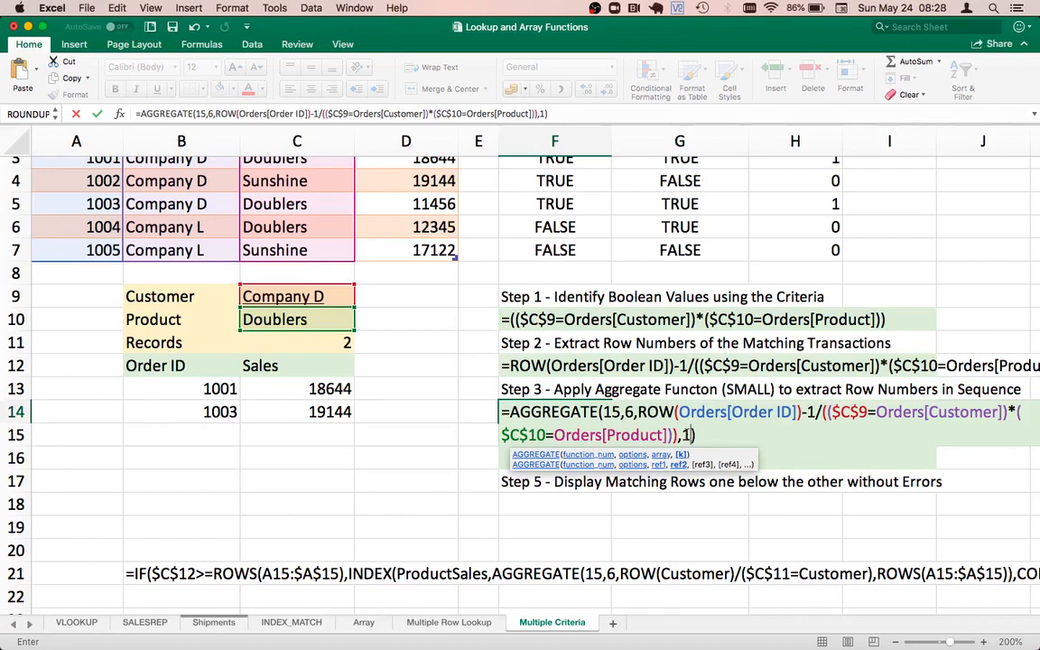
pyautogui.press('Return')
pyautogui.press('Up')
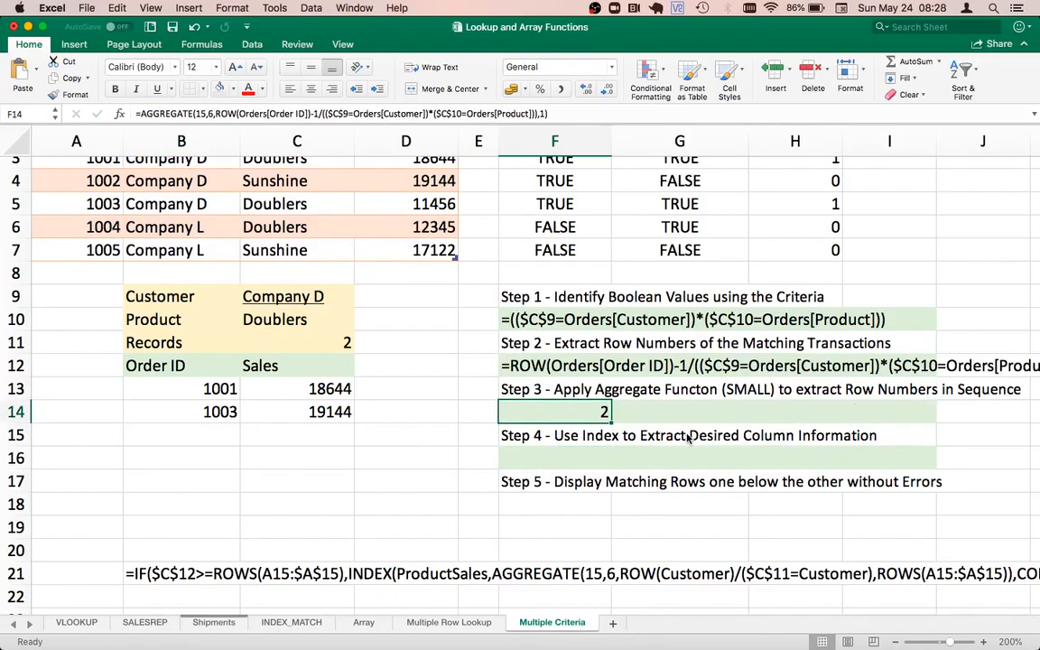
# - Set the customer criterion in C9 to Company L and check the first order in the table against the Step 3 formula
pyautogui.scroll(3, 597, 346)
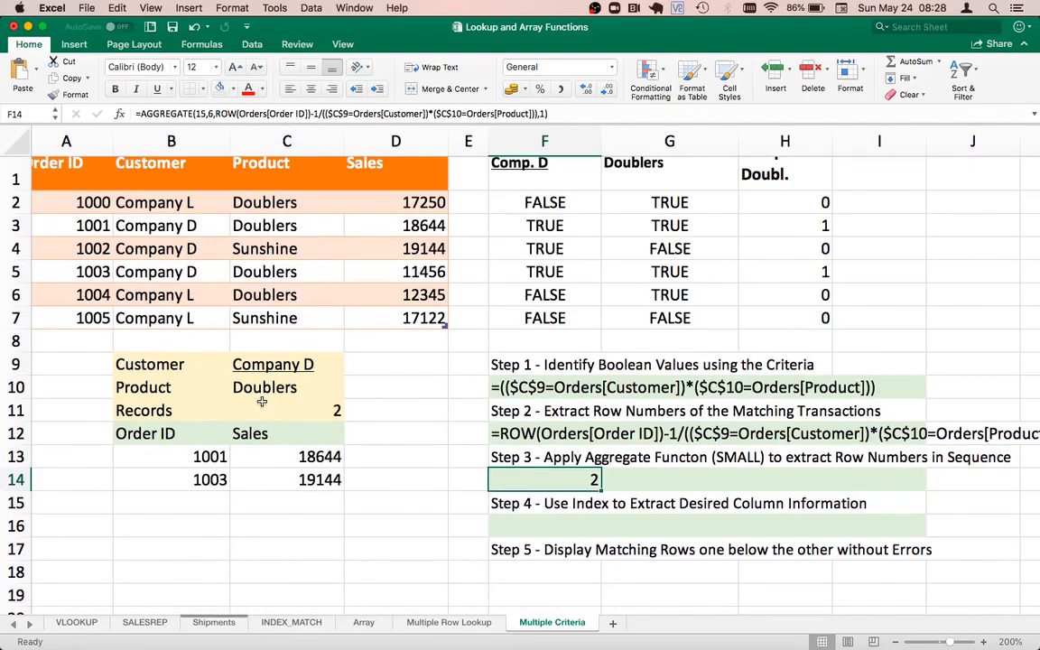
pyautogui.click(330, 365)
pyautogui.write('COM')
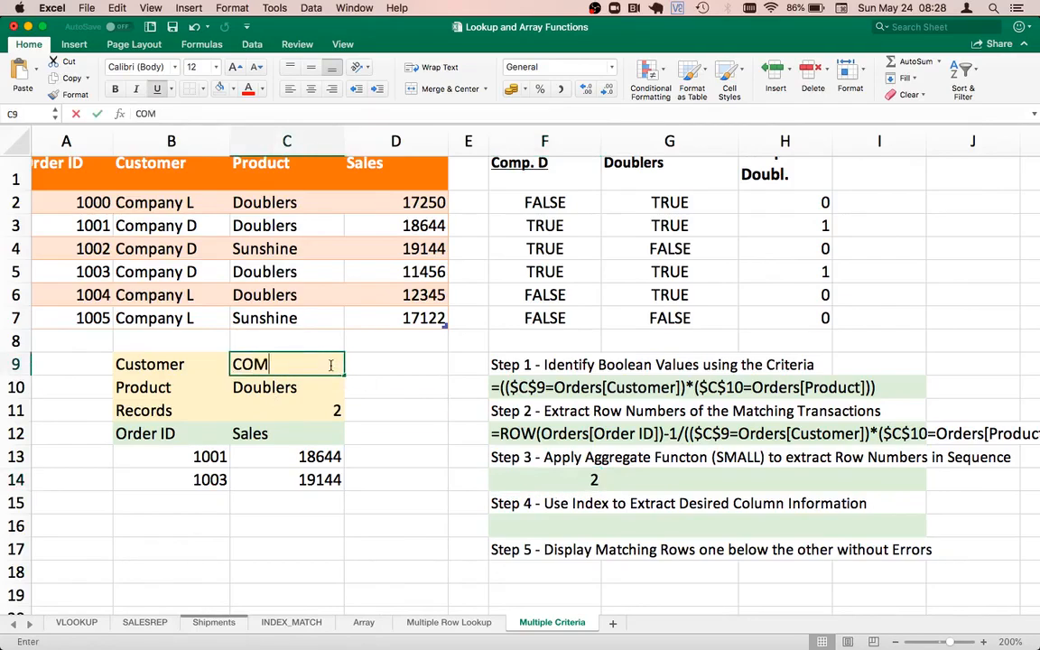
pyautogui.press('BackSpace')
pyautogui.press('BackSpace')
pyautogui.write('ompan')
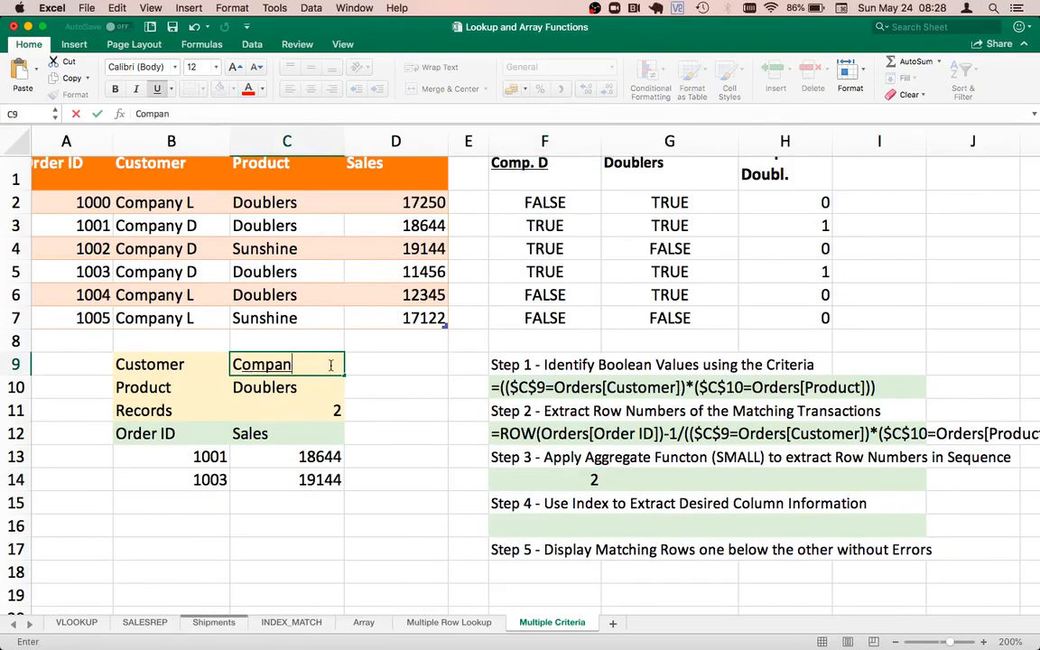
pyautogui.write('y L')
pyautogui.press('Return')
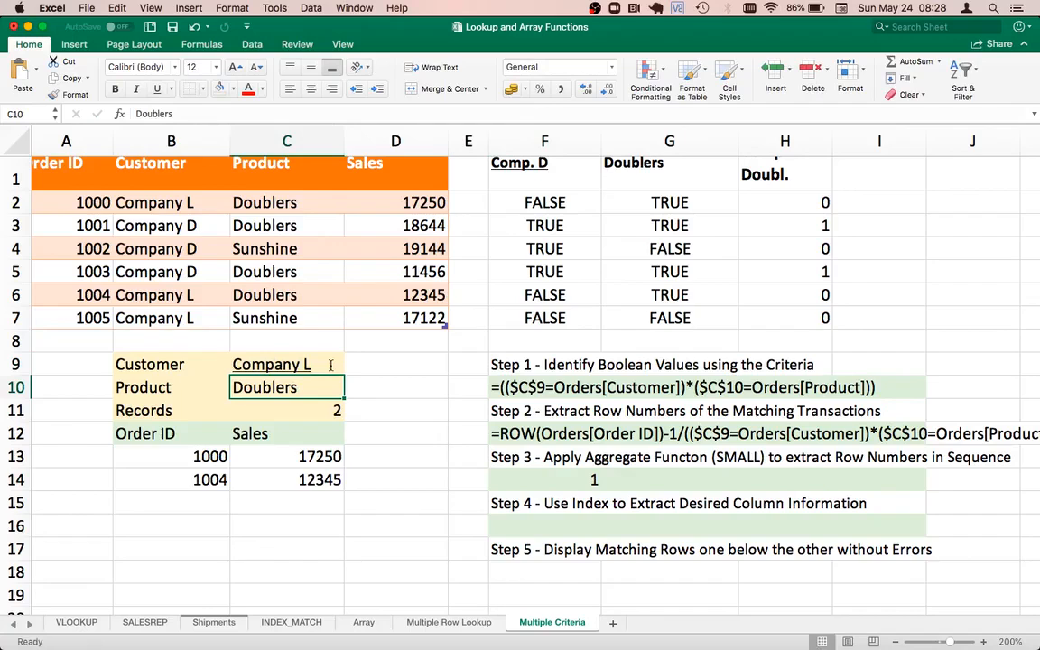
pyautogui.click(90, 202)
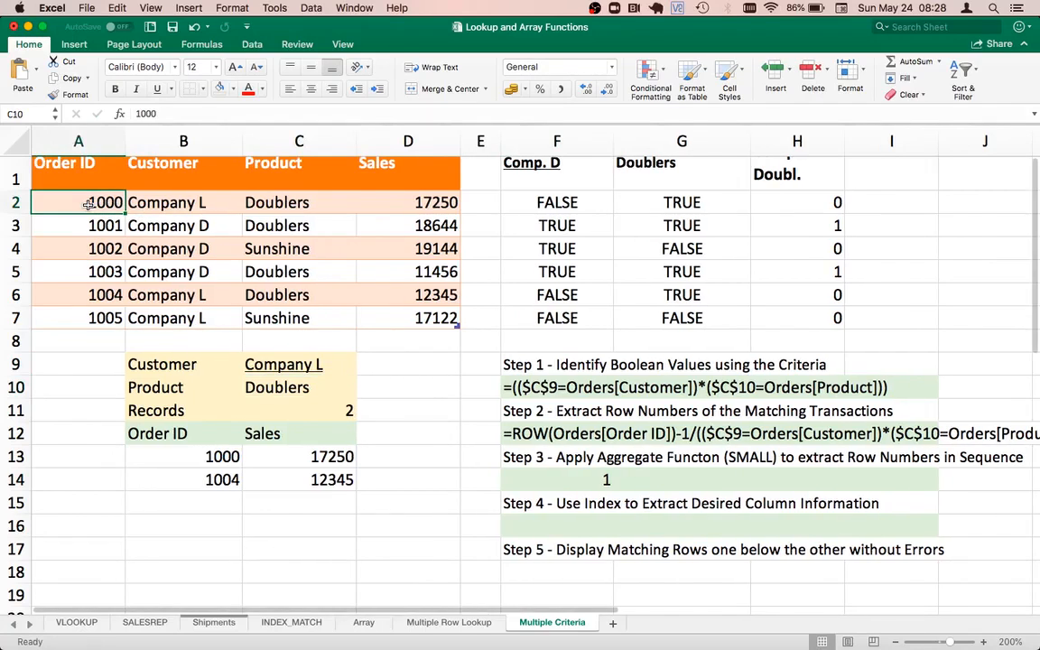
# - Copy the AGGREGATE expression from F14 and start an INDEX formula in F16 with the Orders table as the array
pyautogui.click(546, 479)
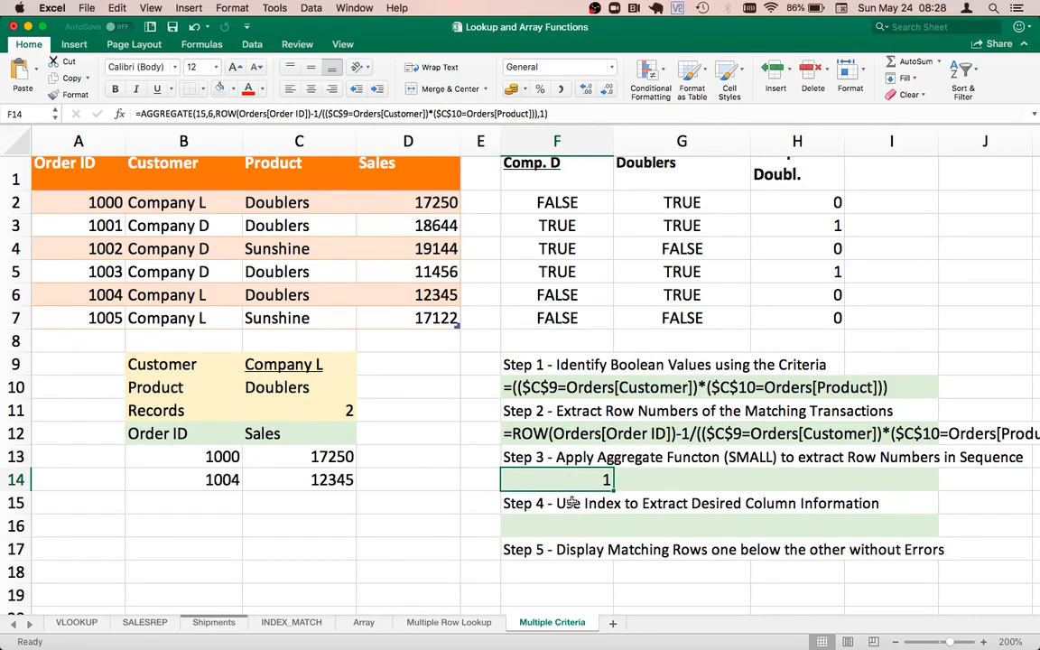
pyautogui.doubleClick(511, 480)
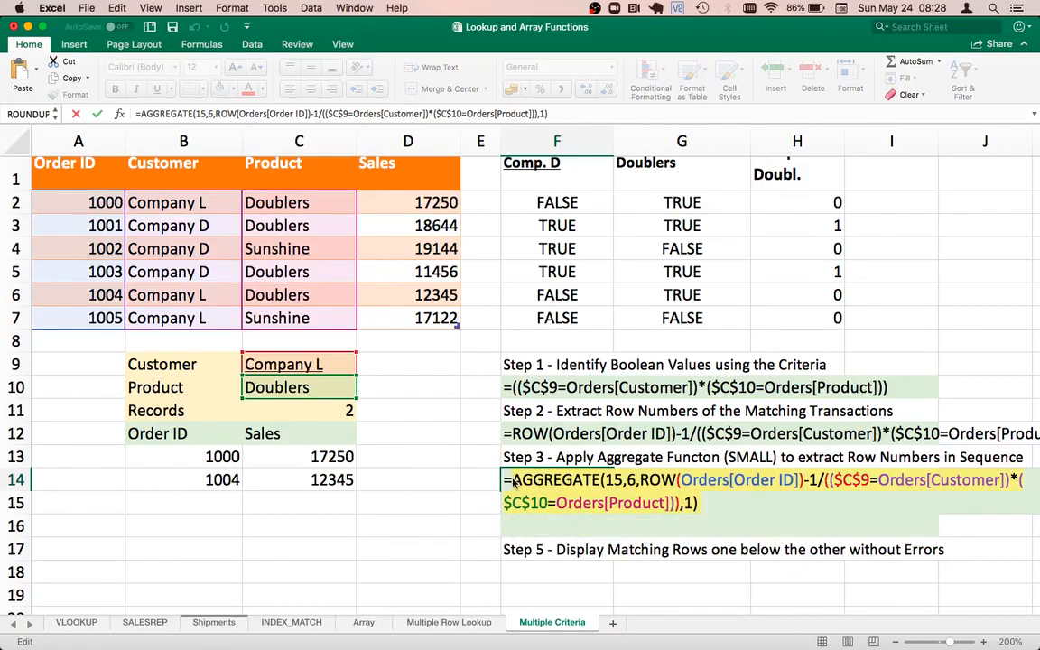
pyautogui.press('Return')
pyautogui.press('Return')
pyautogui.write('=INDEX(')
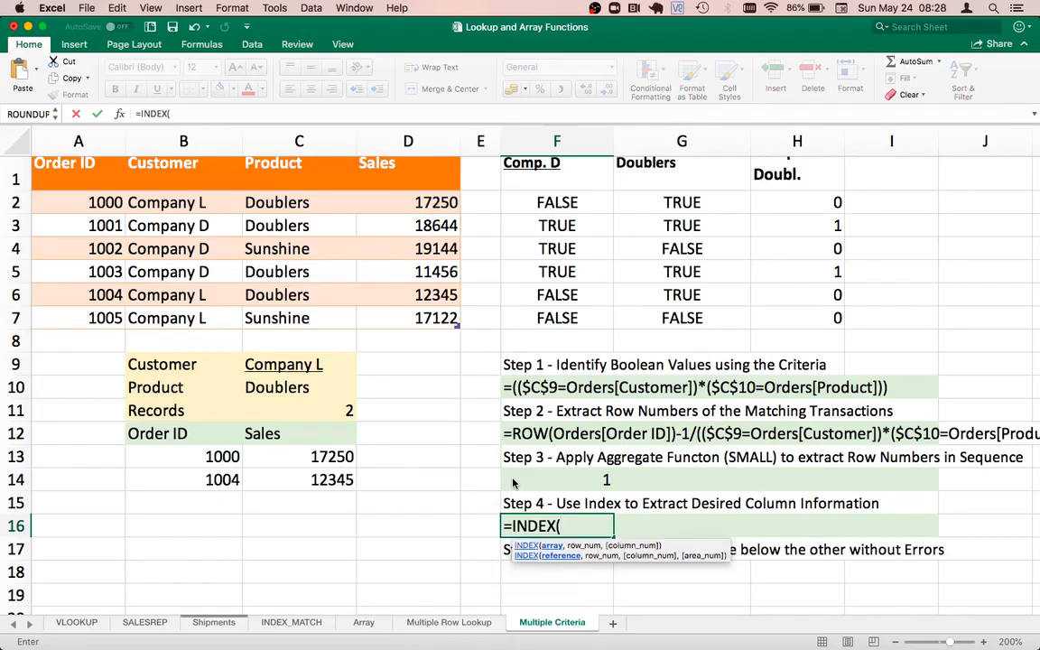
pyautogui.write('ORDE')
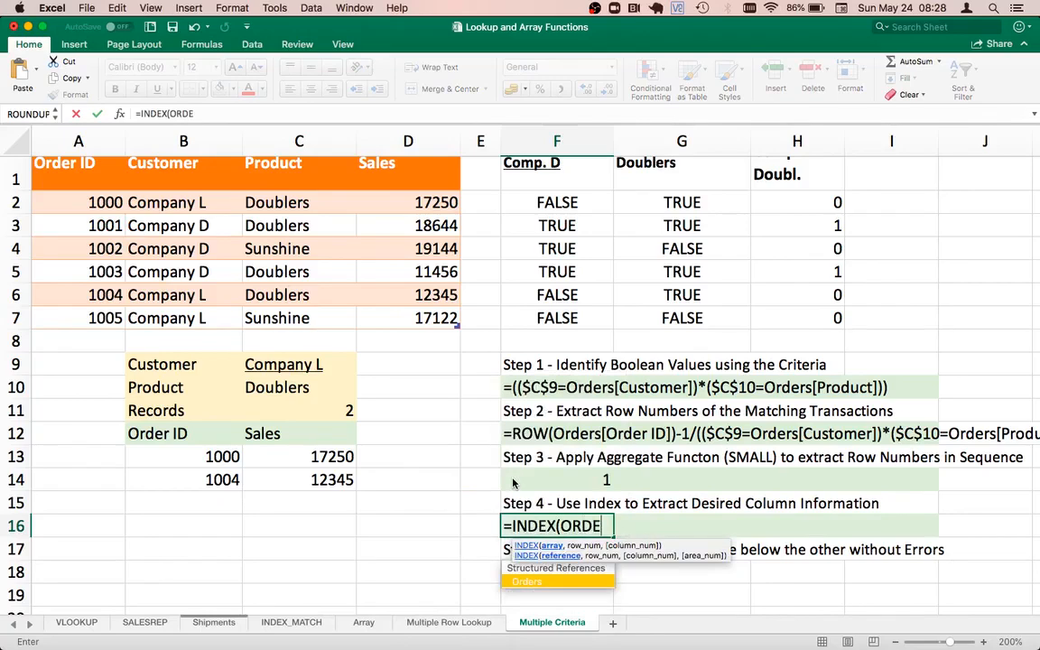
pyautogui.press('BackSpace')
pyautogui.press('BackSpace')
pyautogui.press('BackSpace')
pyautogui.write('rders,')
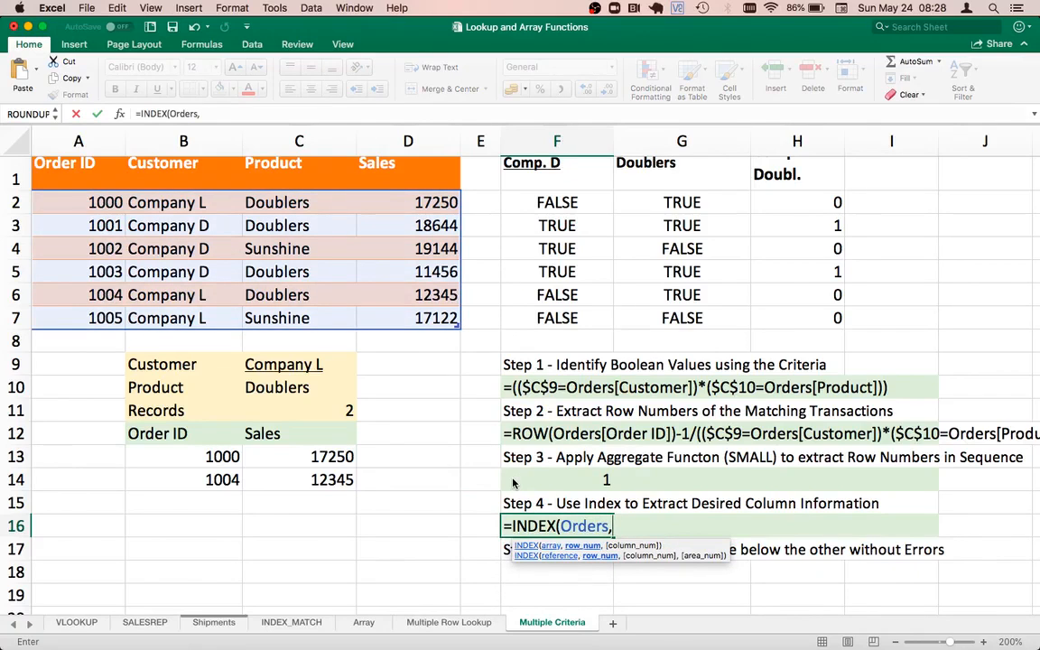
# - Complete the INDEX formula in F16 with the copied AGGREGATE expression as the row number and 1 as the column number
pyautogui.write('AGGREGATE(15,6,ROW(Orders[Order ID])-1/(($C$9=Orders[Customer])*($C$10=Orders[Product])),1)')
pyautogui.scroll(-3, 587, 456)
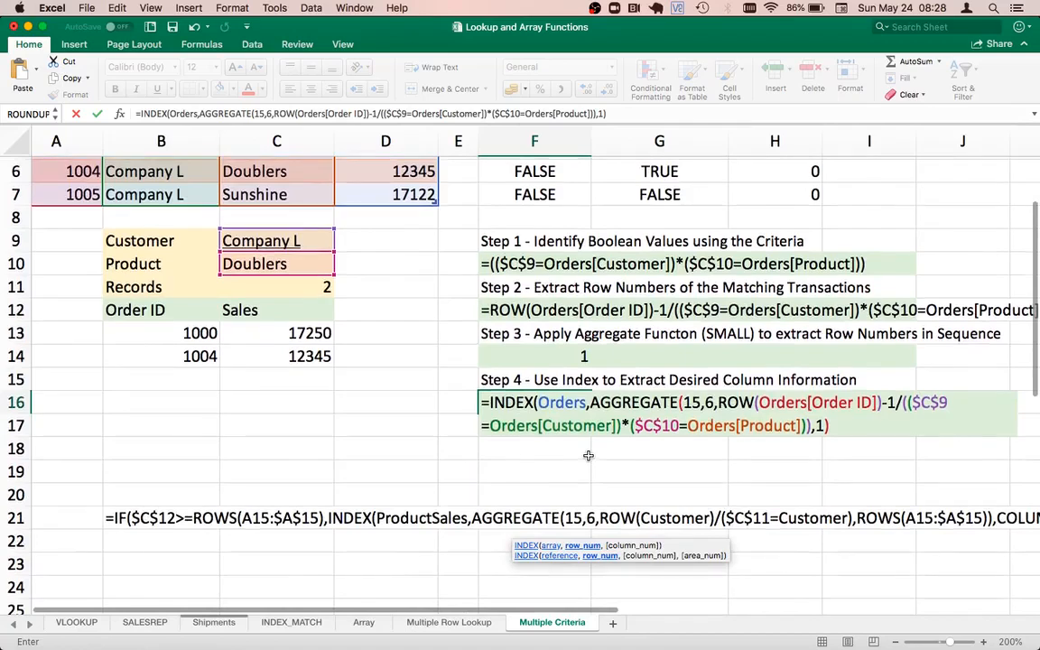
pyautogui.click(840, 427)
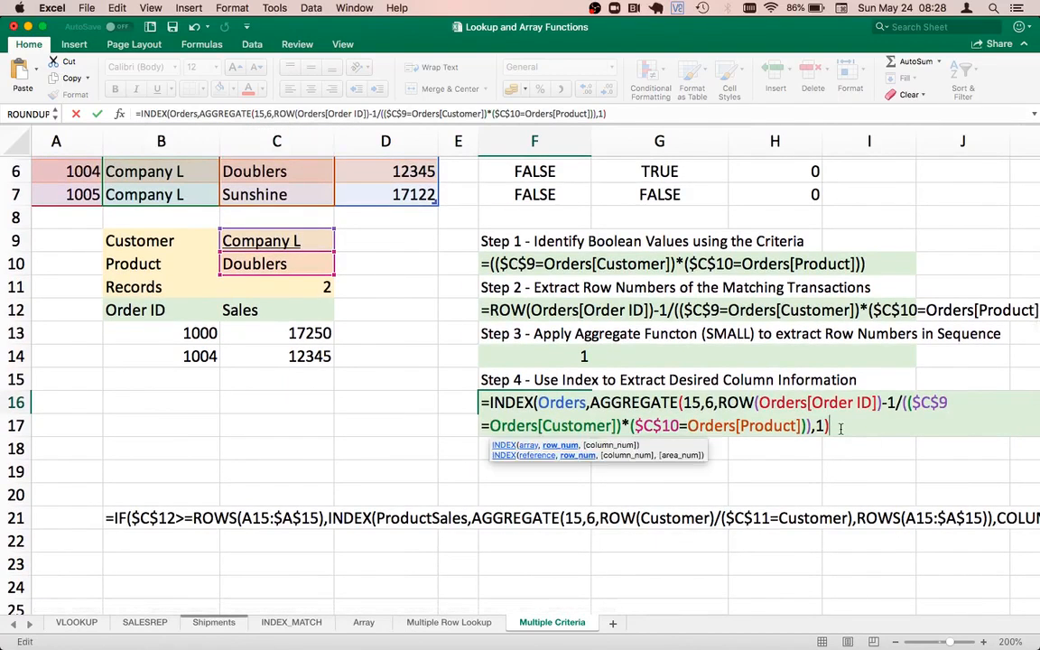
pyautogui.write(',')
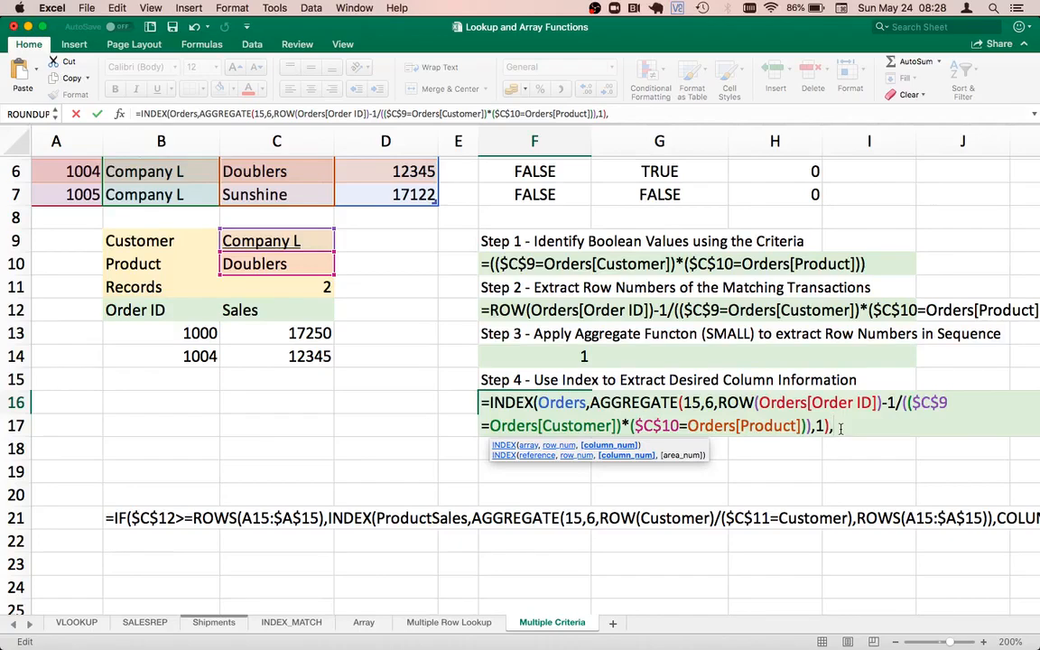
pyautogui.write('1)')
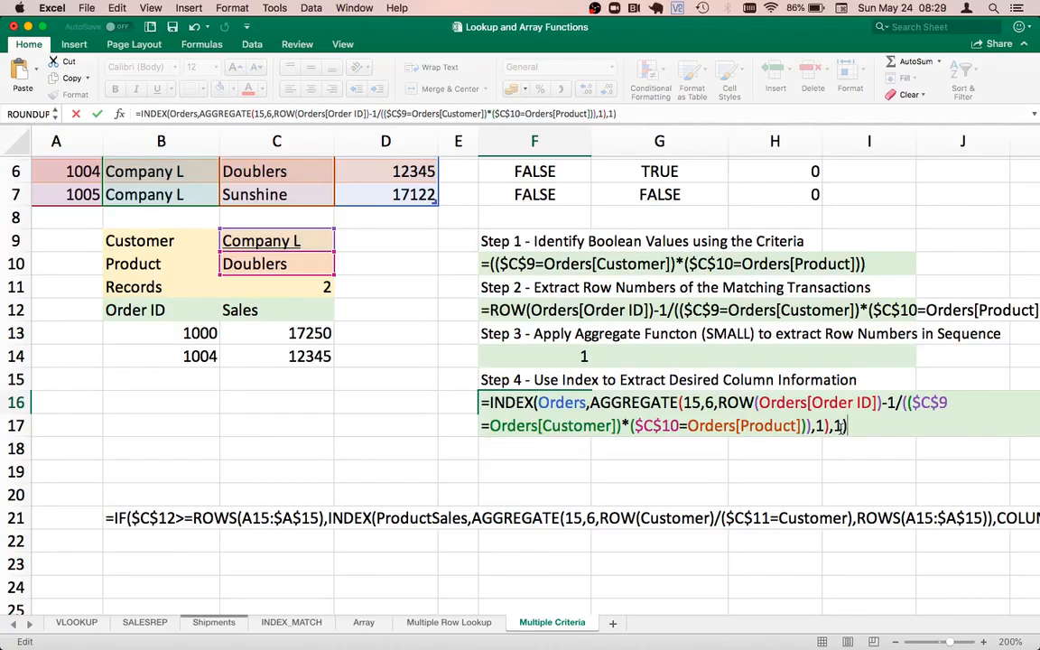
pyautogui.press('Return')
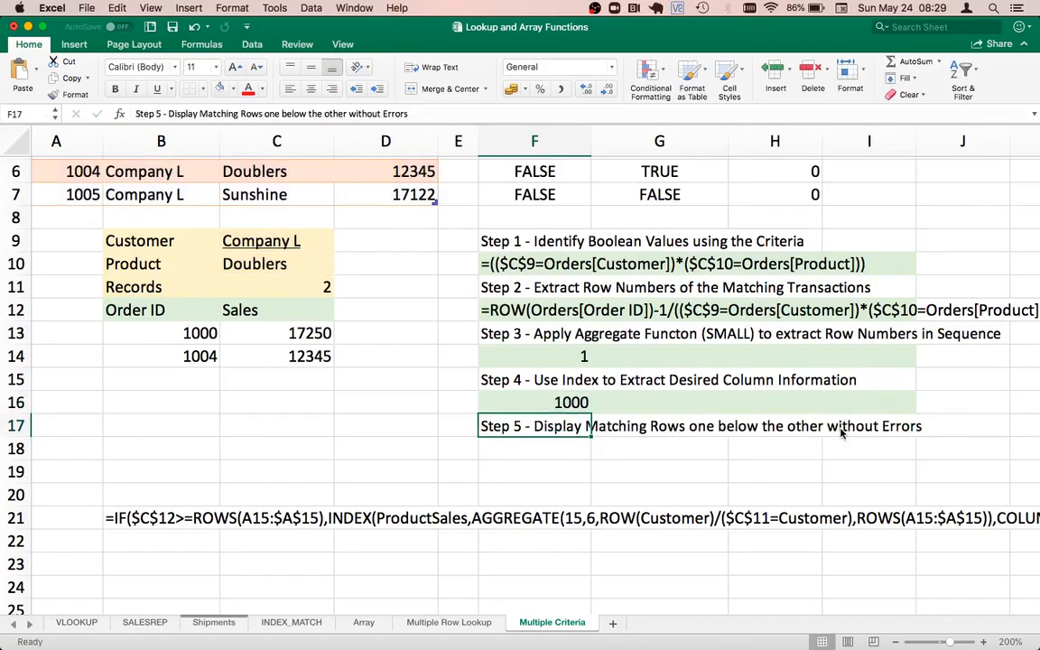
# - Set the product criterion in C10 to Sunshine and check the Step 4 formula in F16
pyautogui.click(516, 401)
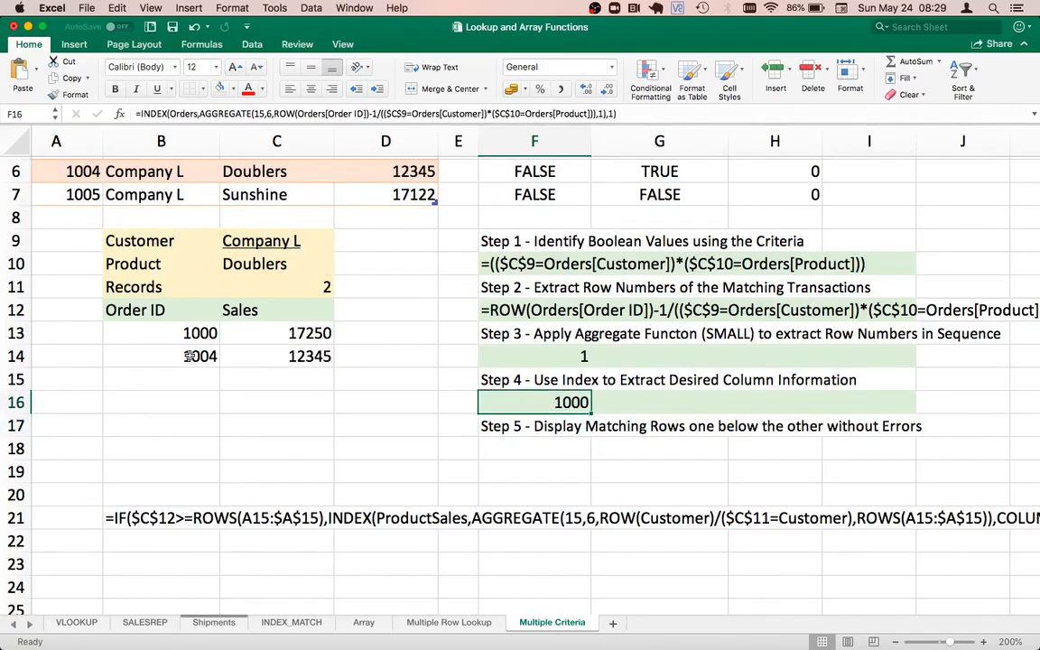
pyautogui.click(166, 332)
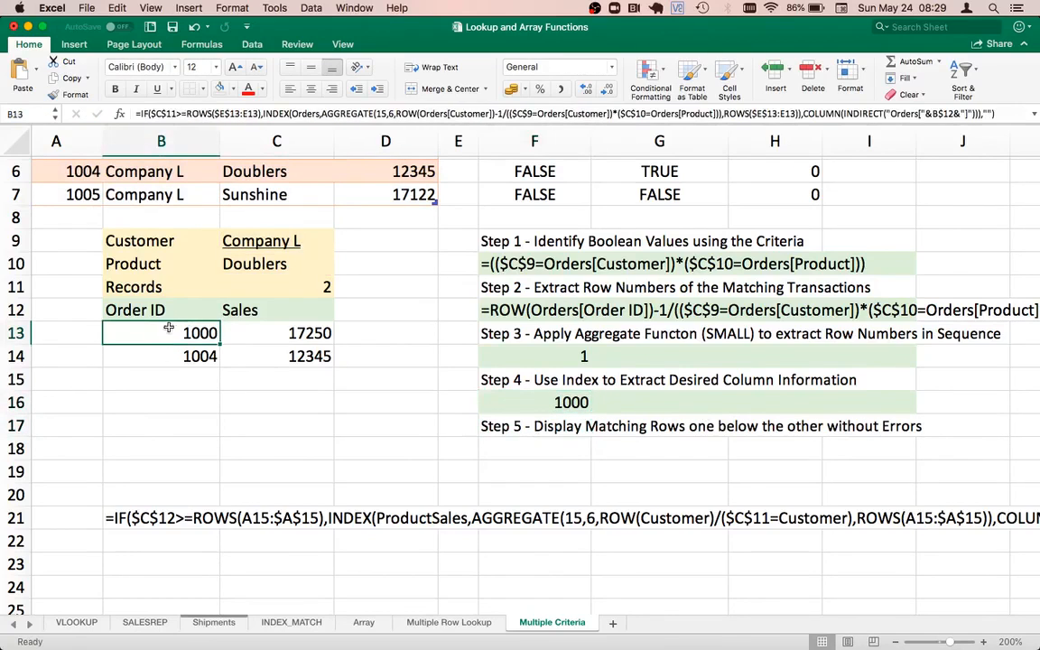
pyautogui.click(271, 264)
pyautogui.write('Sunshine')
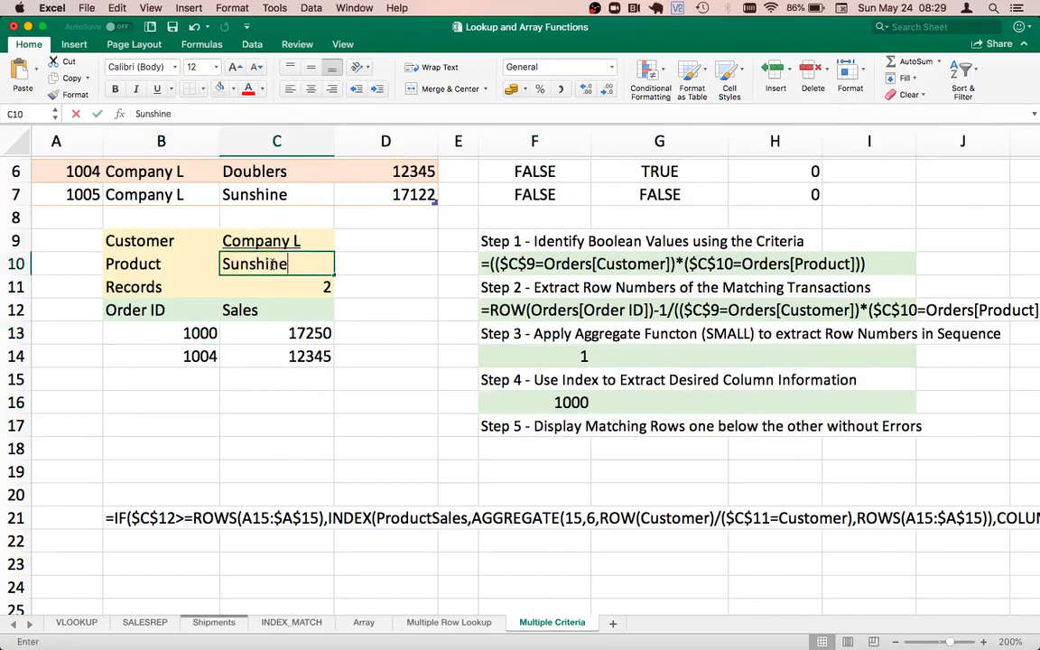
pyautogui.press('Return')
pyautogui.click(533, 401)
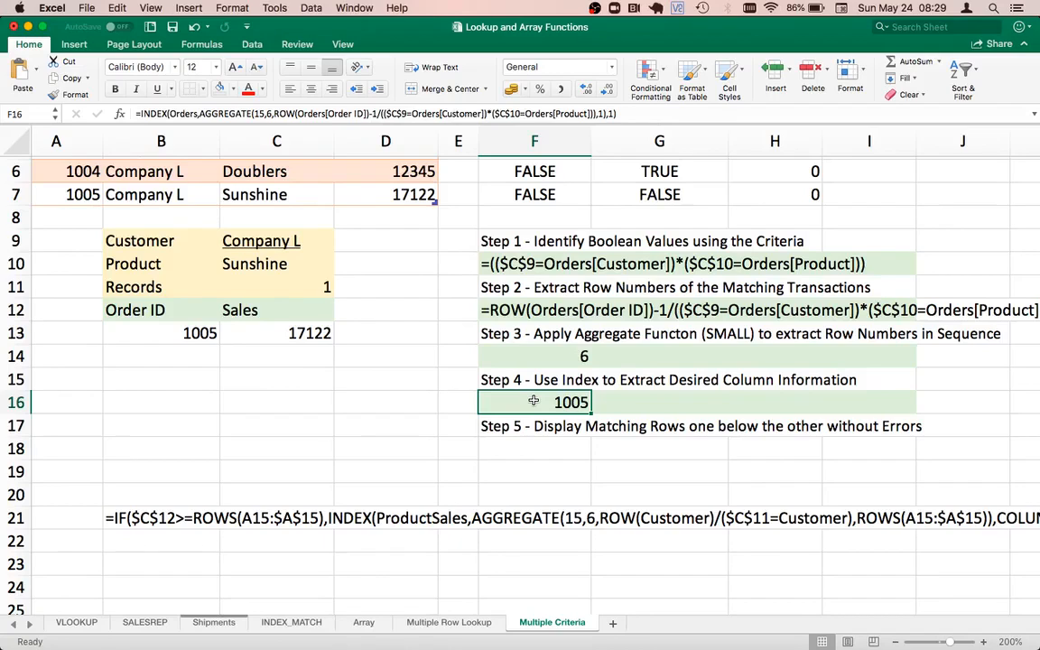
# - Compare the Step 4 formula in F16 with the results range B13:C15 and the existing formula in B13
pyautogui.press('Return')
pyautogui.press('Return')
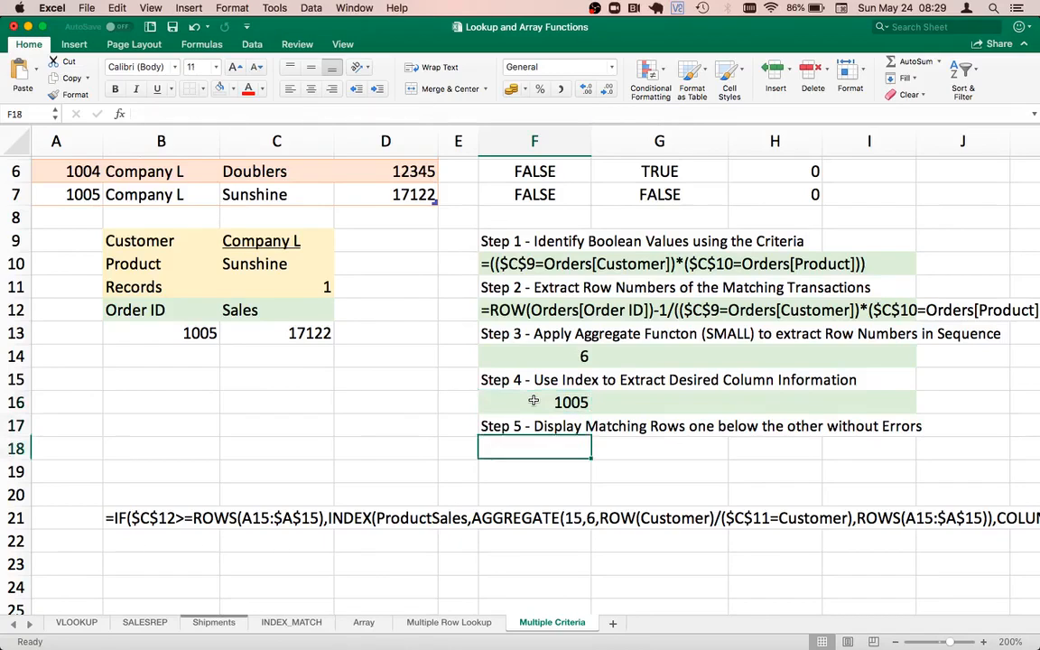
pyautogui.press('Up')
pyautogui.press('Up')
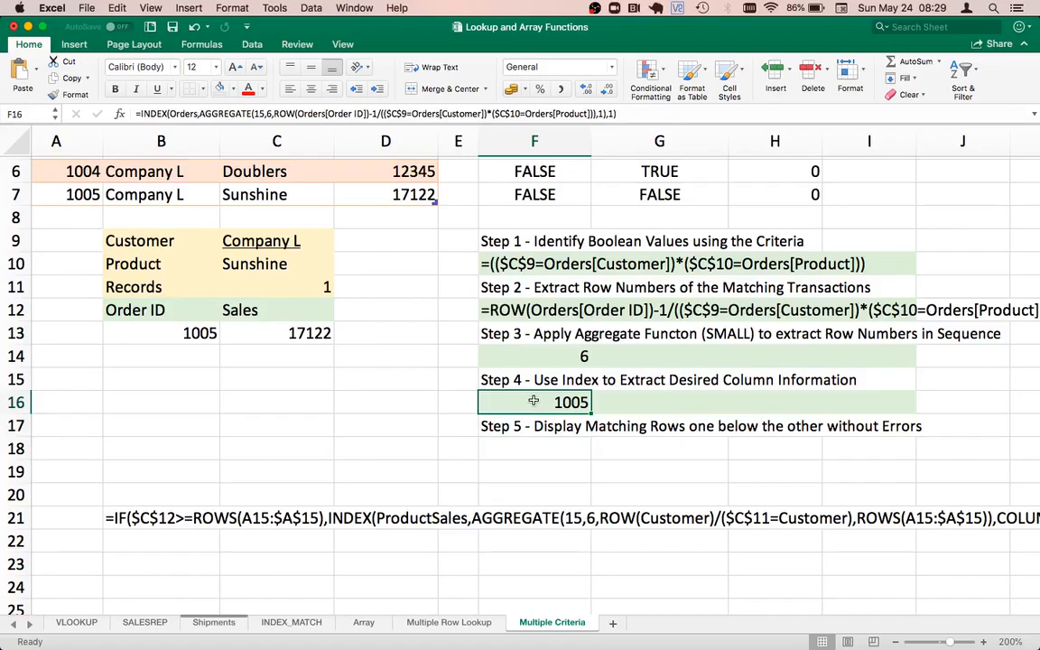
pyautogui.moveTo(170, 335); pyautogui.dragTo(248, 384)
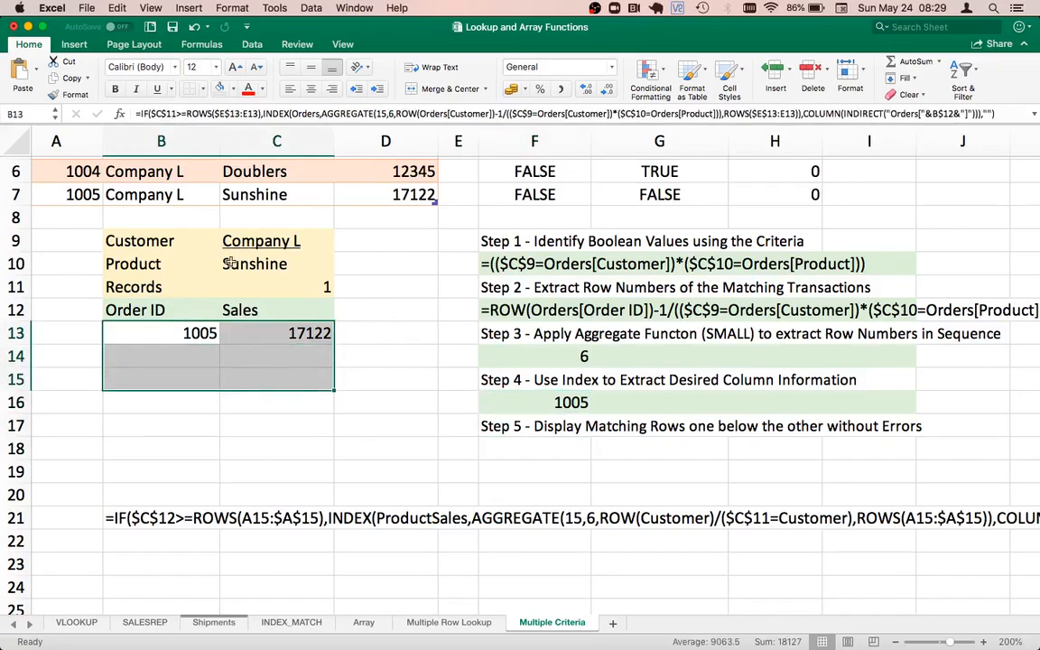
pyautogui.click(178, 332)
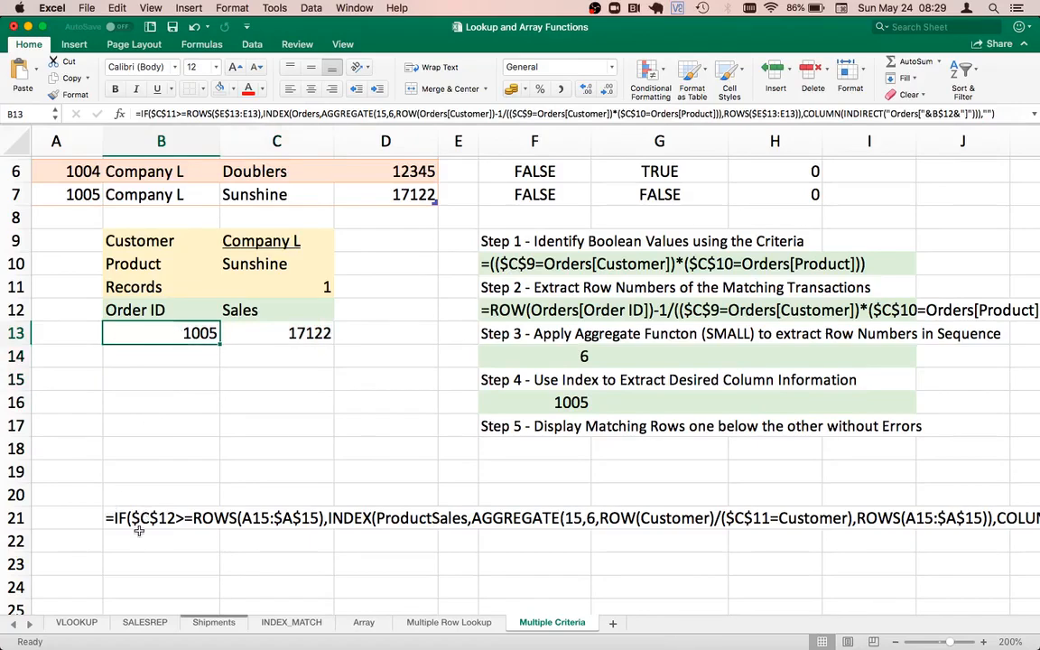
# - Copy the Step 4 INDEX formula from F16 into B13 in place of the existing formula, and clear the Sales formula in C13
pyautogui.scroll(5, 151, 436)
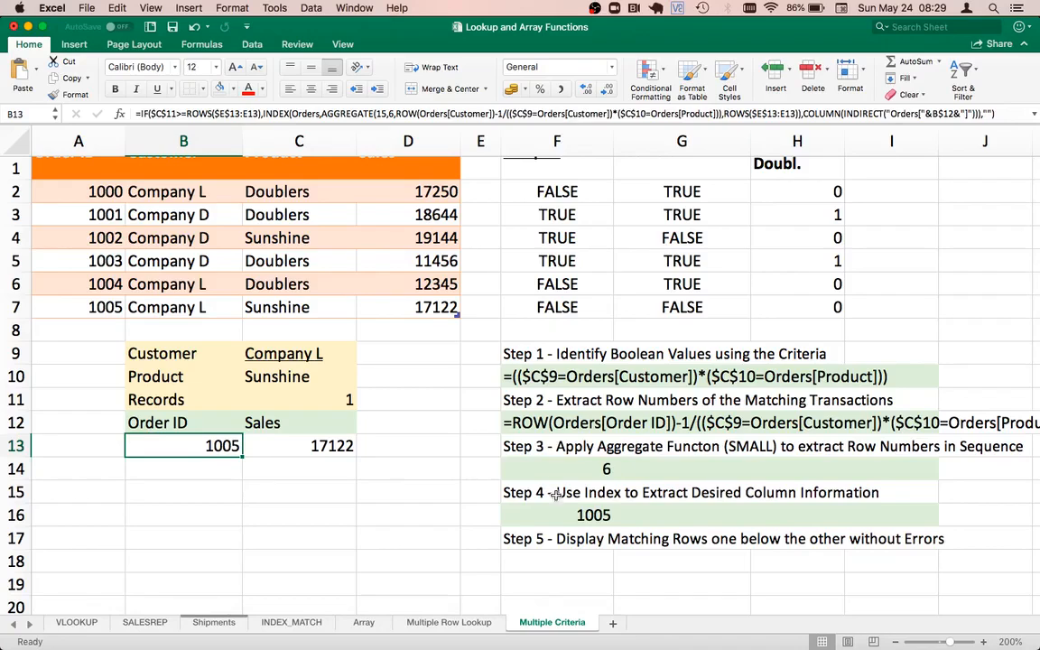
pyautogui.click(560, 513)
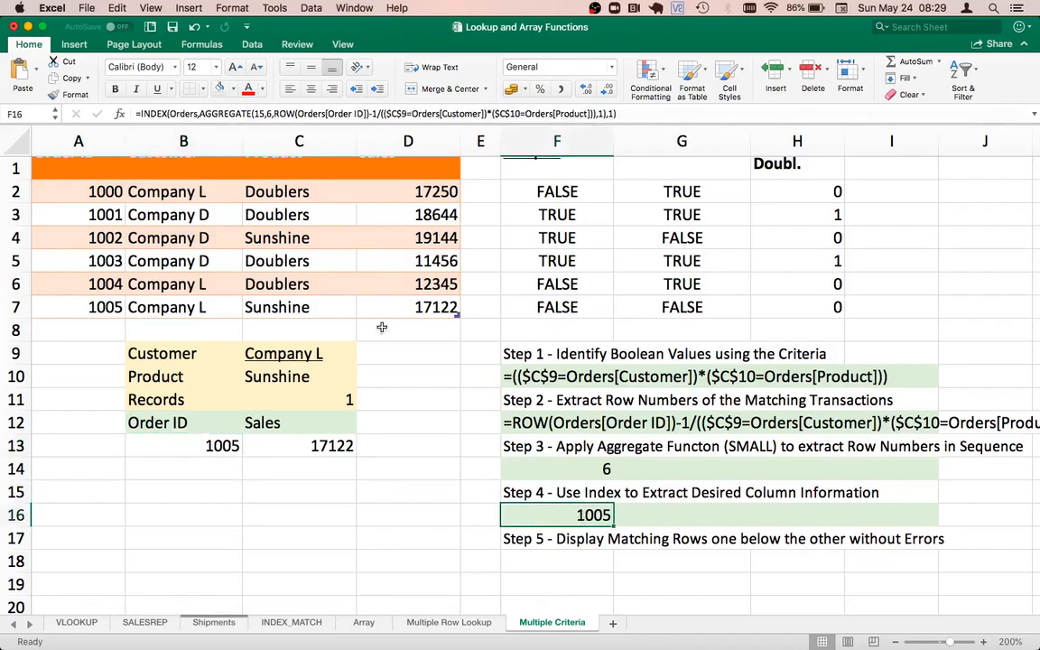
pyautogui.doubleClick(536, 512)
pyautogui.press('super+a')
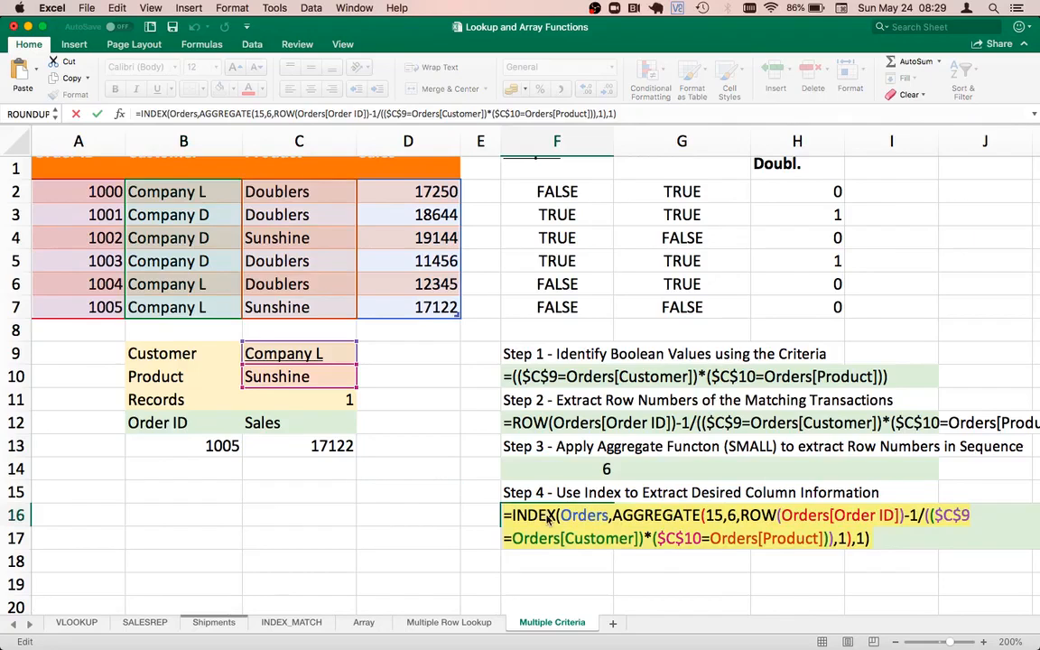
pyautogui.press('Escape')
pyautogui.press('Left')
pyautogui.press('Left')
pyautogui.press('Left')
pyautogui.press('Left')
pyautogui.press('Up')
pyautogui.press('Up')
pyautogui.press('Up')
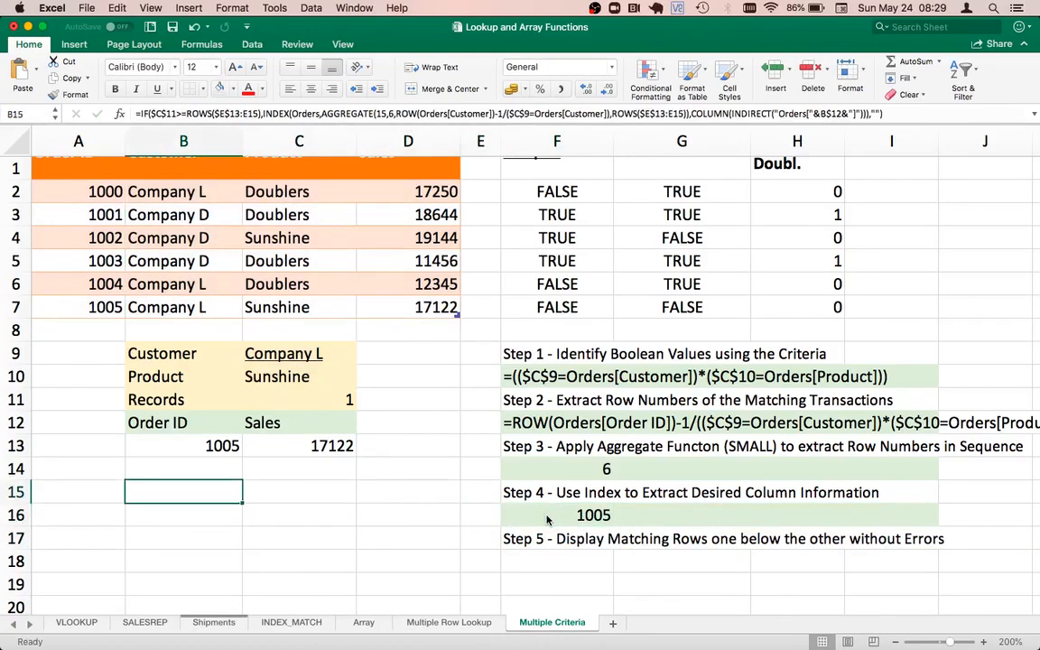
pyautogui.press('super+v')
pyautogui.press('Right')
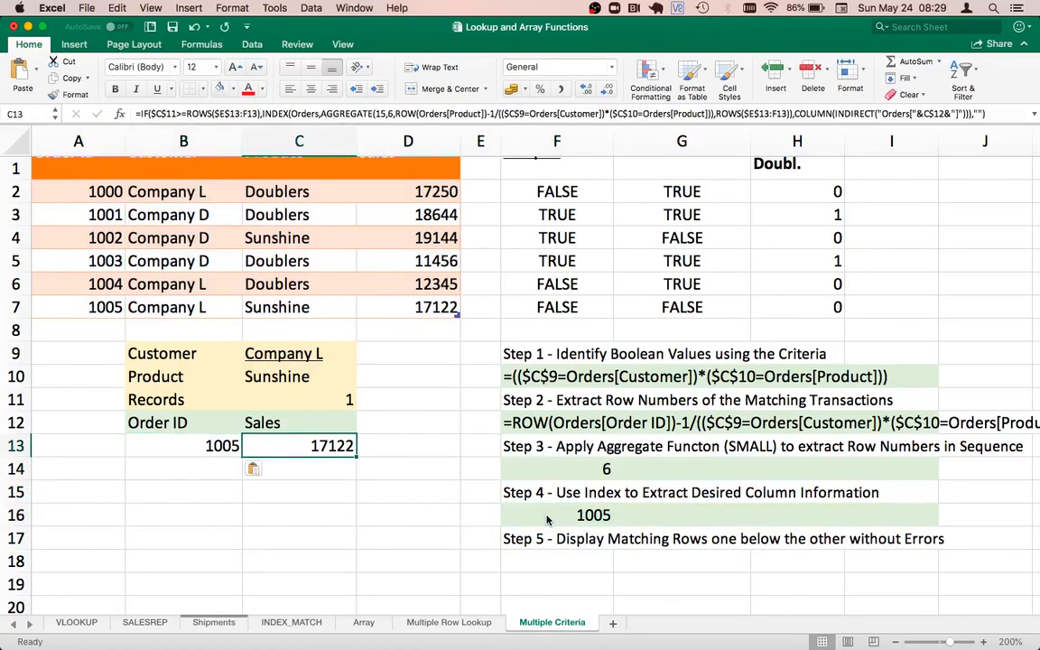
pyautogui.press('Delete')
pyautogui.press('Left')
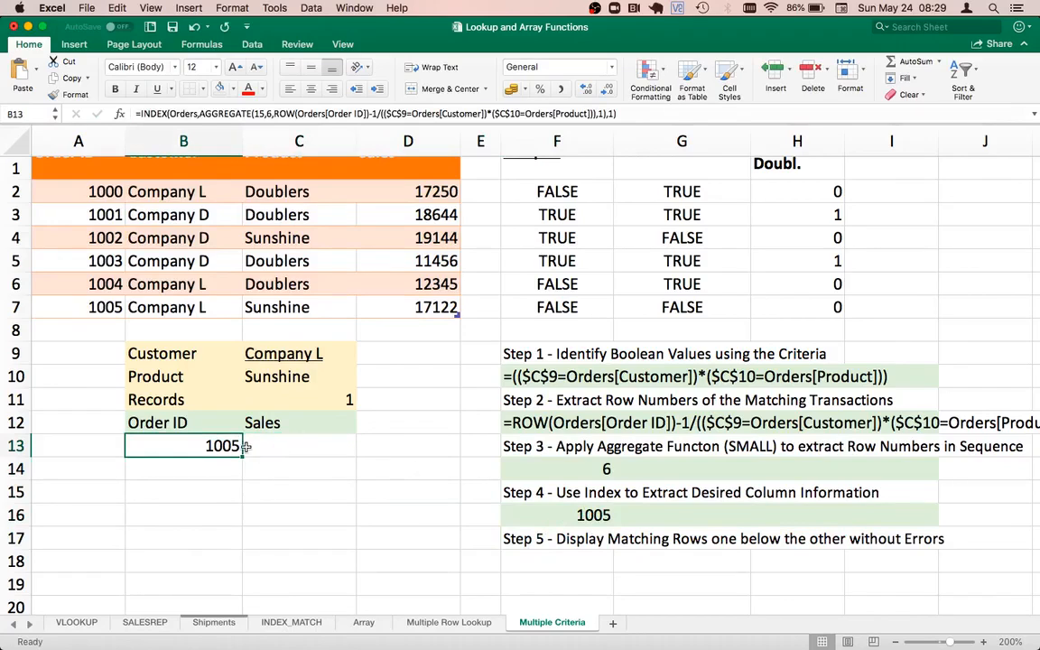
# - Fill the INDEX formula from B13 down to B14 and change the AGGREGATE k argument in B14 to 2
pyautogui.moveTo(238, 455); pyautogui.dragTo(235, 474)
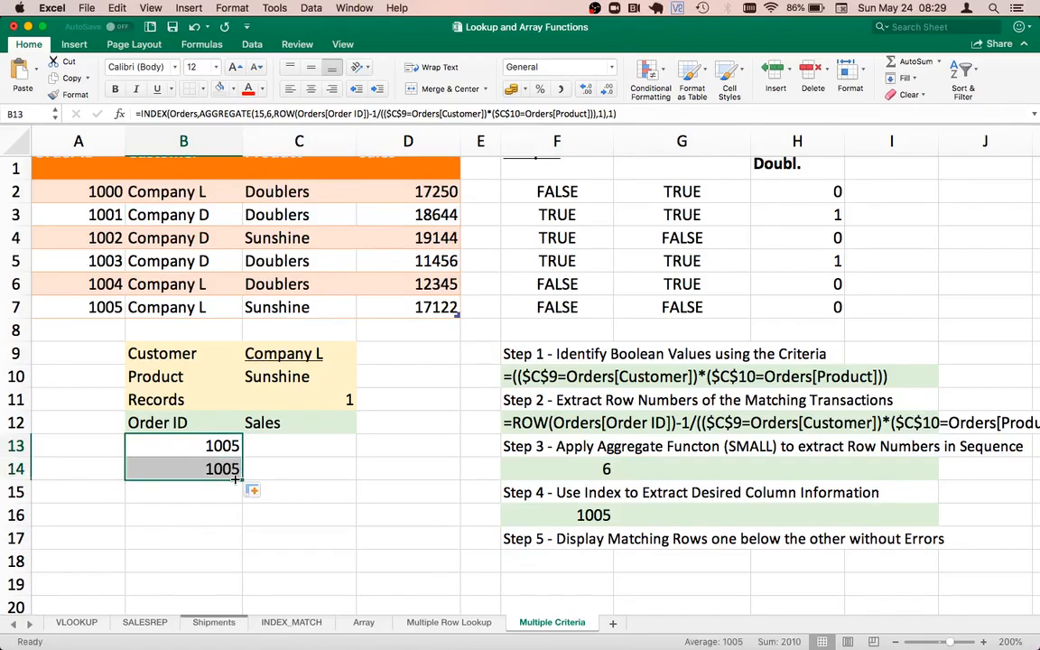
pyautogui.click(225, 474)
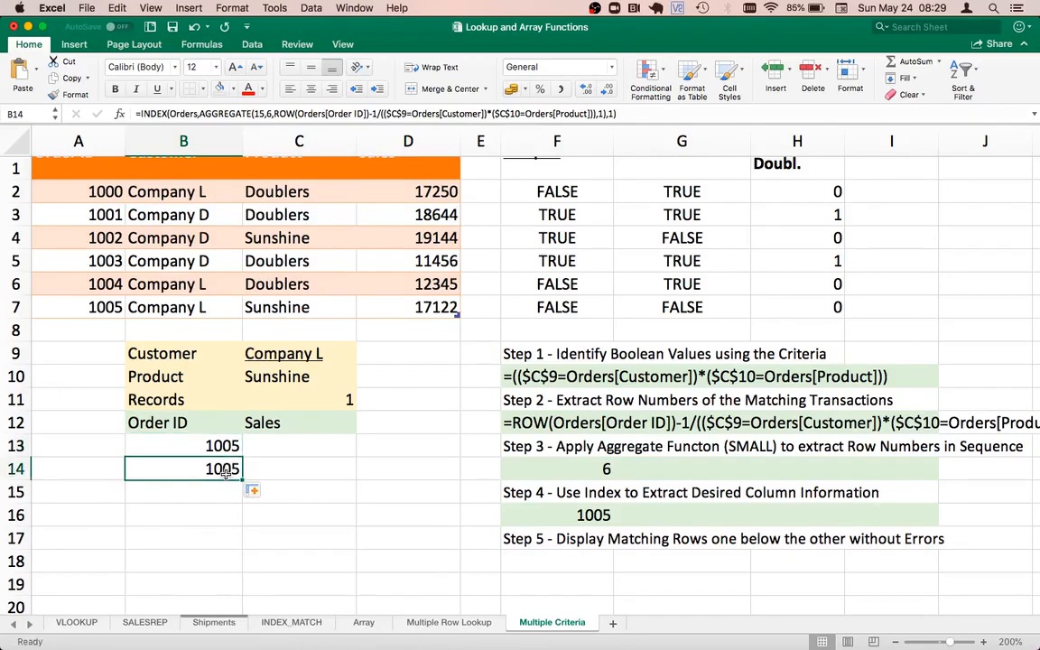
pyautogui.doubleClick(225, 473)
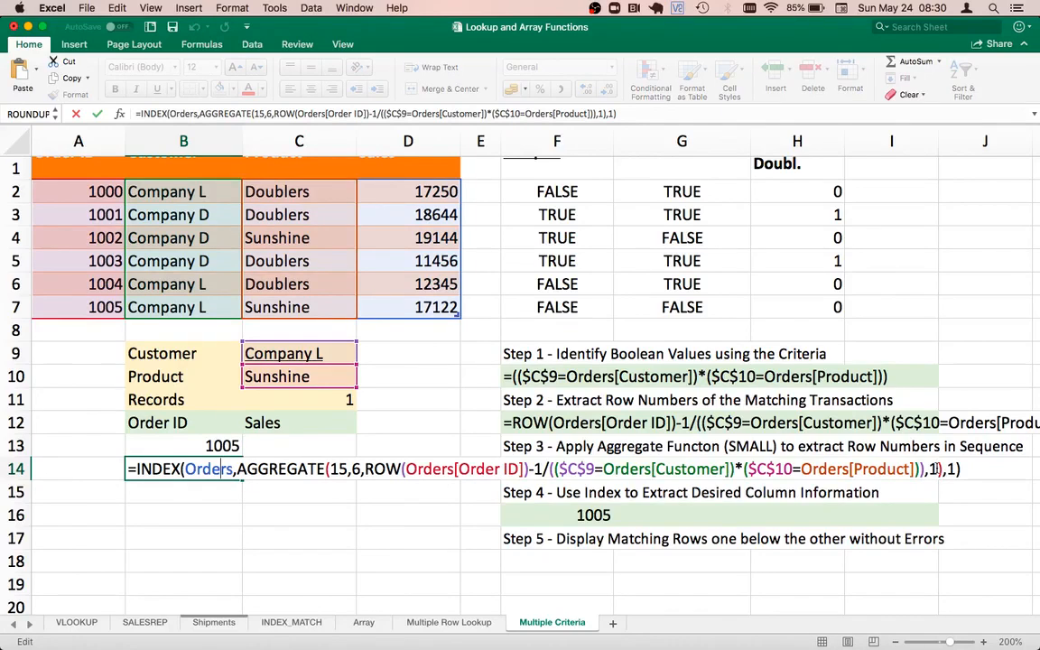
pyautogui.click(937, 468)
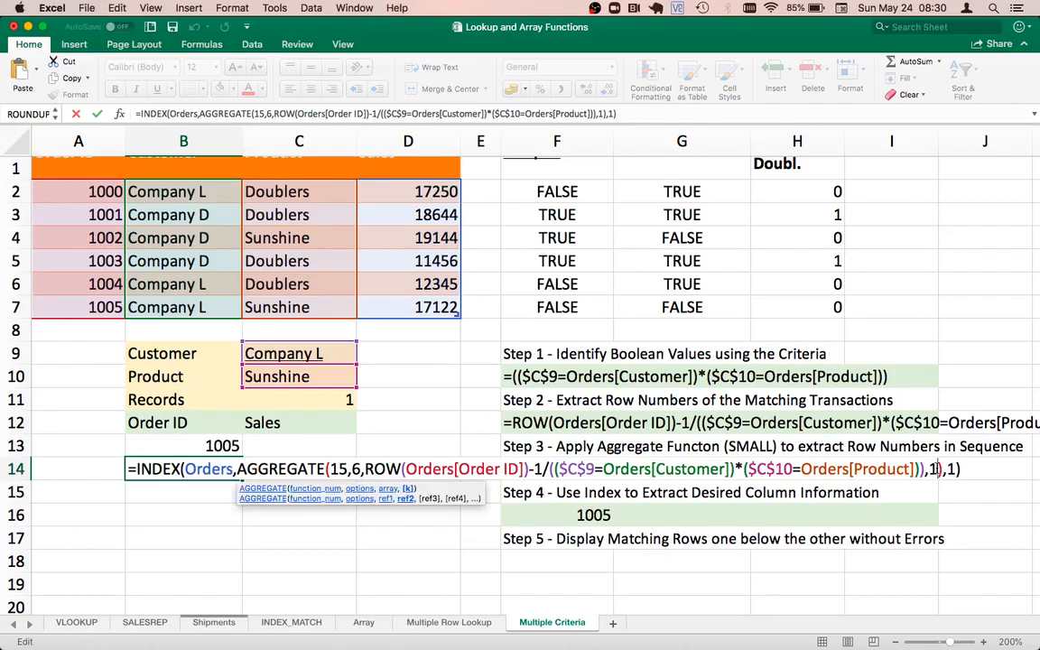
pyautogui.press('Return')
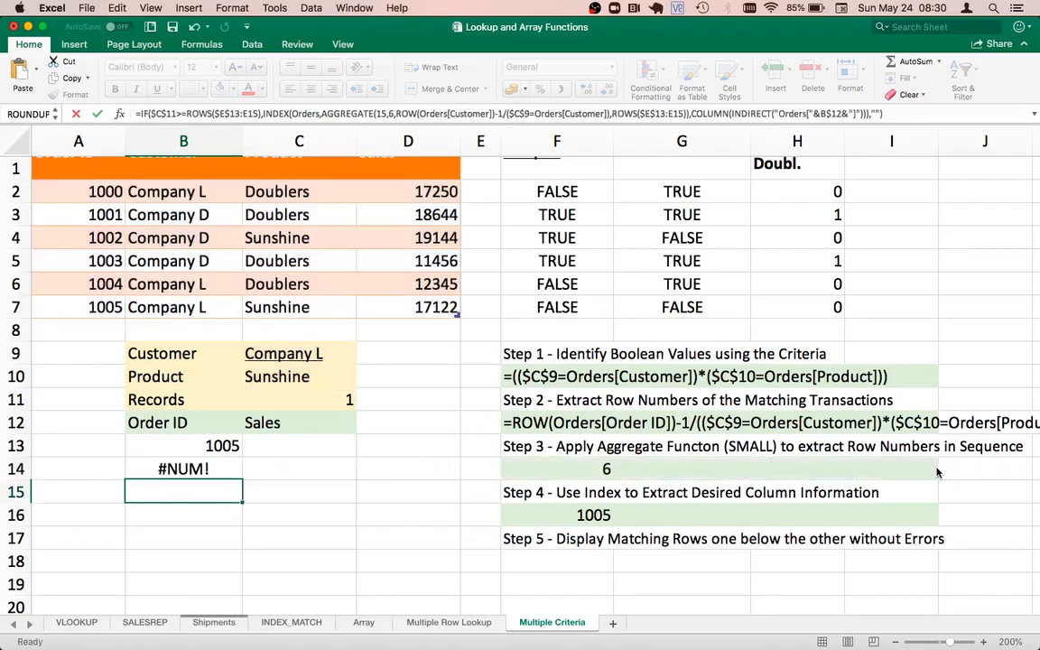
# - Examine the formula in B14 and the COUNTIFS formula in C11 that counts the records matching both criteria
pyautogui.press('Up')
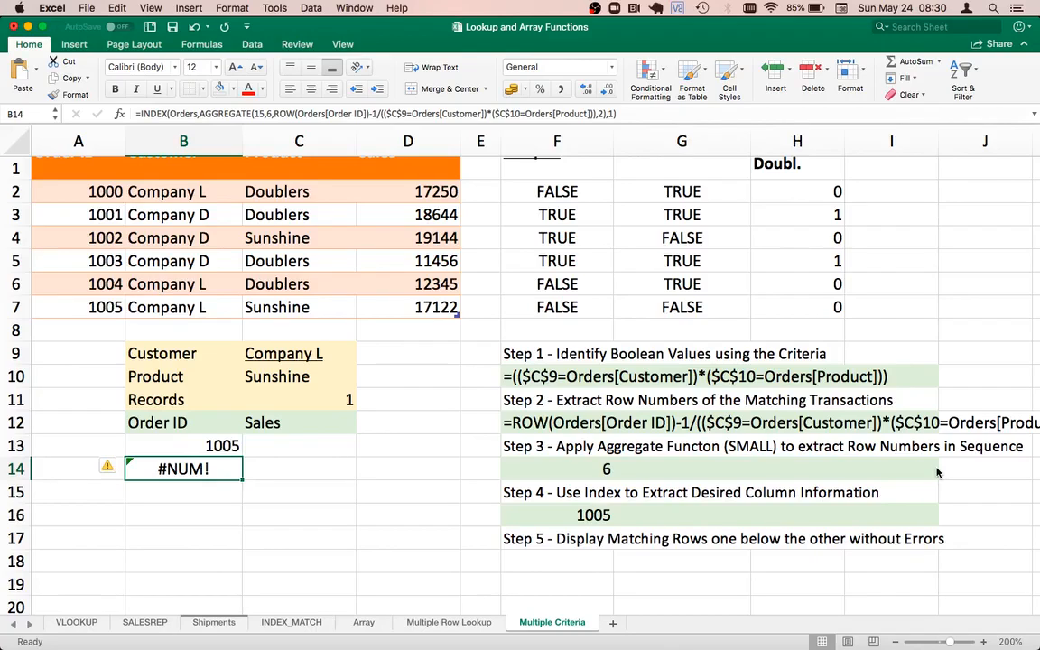
pyautogui.press('Up')
pyautogui.press('Up')
pyautogui.press('Up')
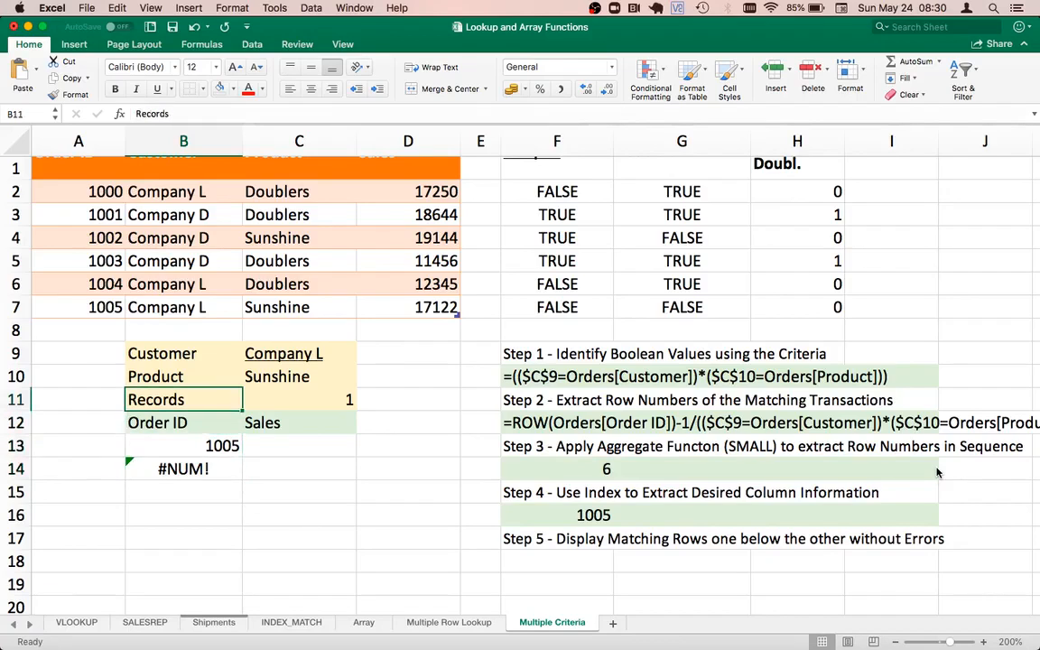
pyautogui.press('Right')
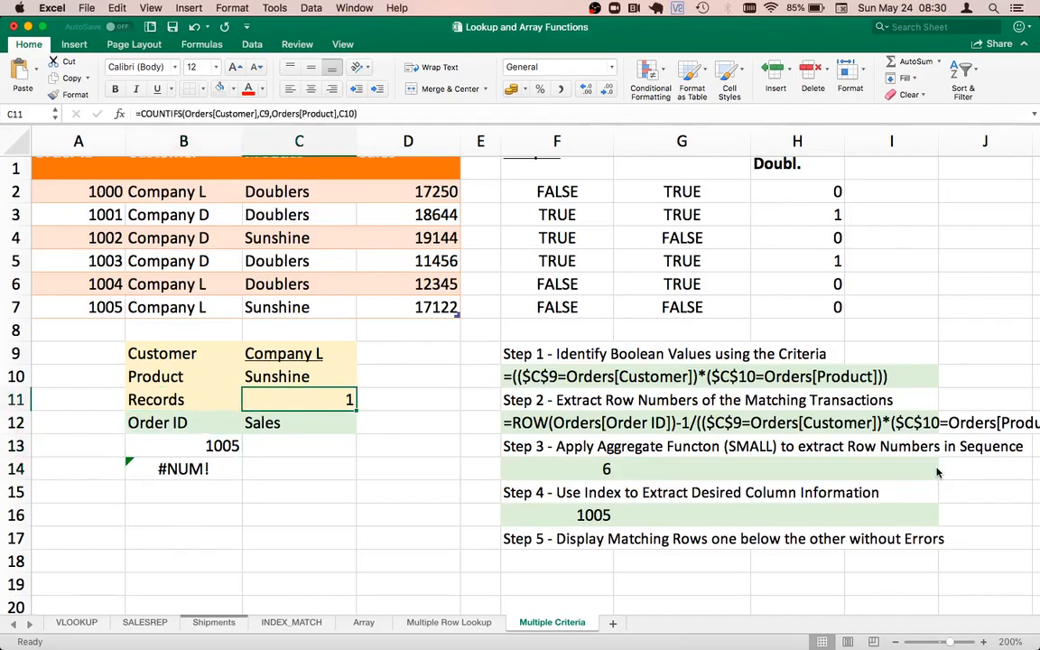
pyautogui.press('Left')
pyautogui.press('Right')
pyautogui.doubleClick(284, 401)
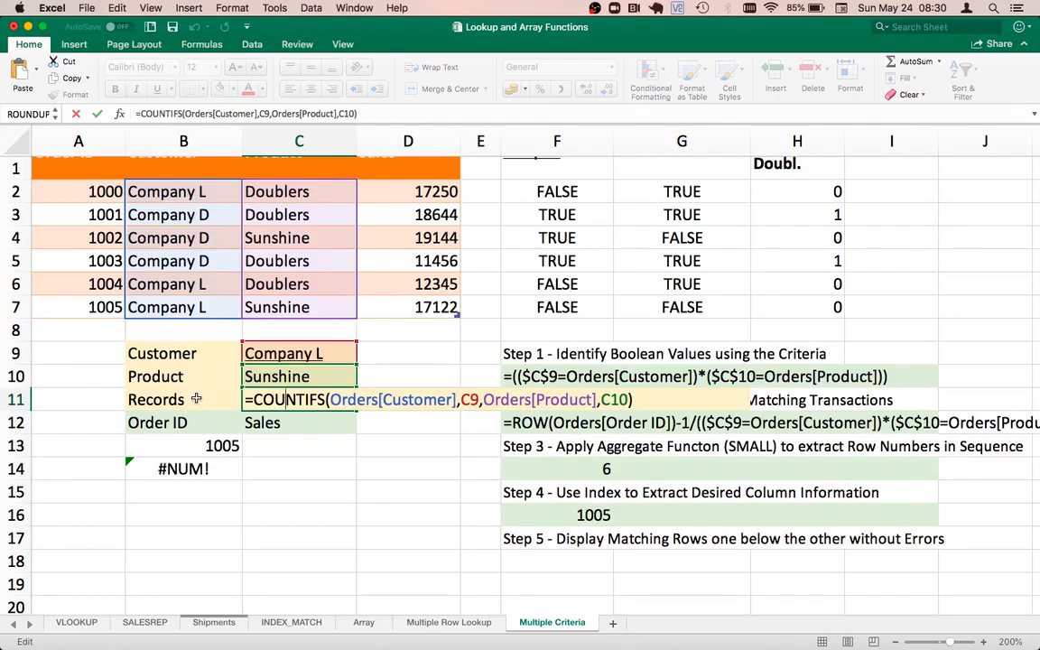
pyautogui.press('Return')
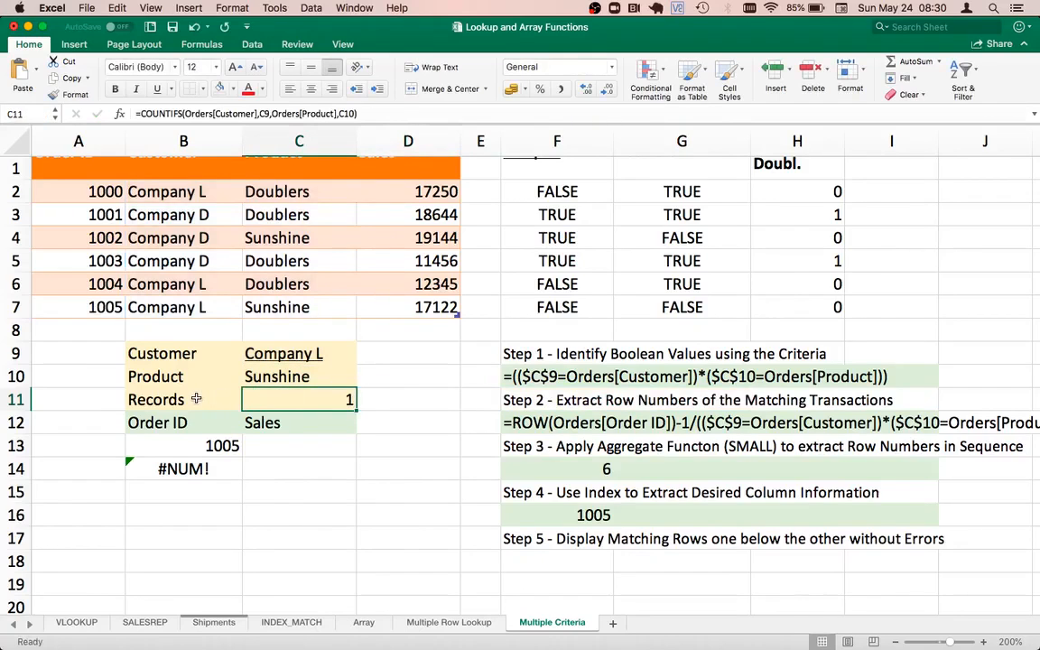
pyautogui.click(196, 399)
pyautogui.press('Down')
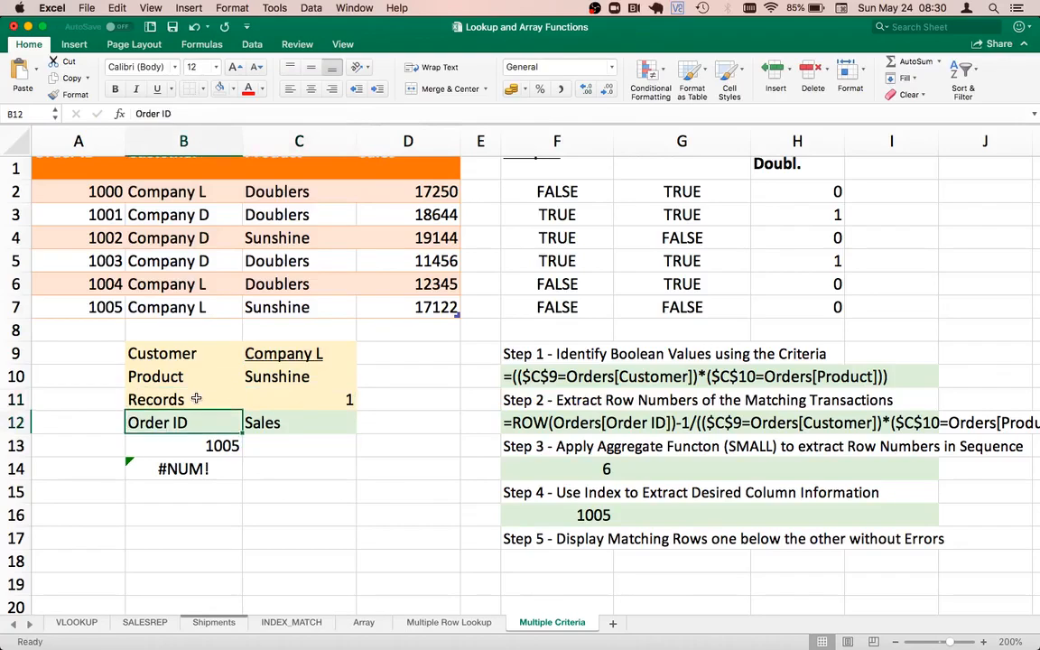
# - Begin an IF formula in A13 that tests whether the absolute record count $C$11 is greater than or equal to a row count
pyautogui.press('Down')
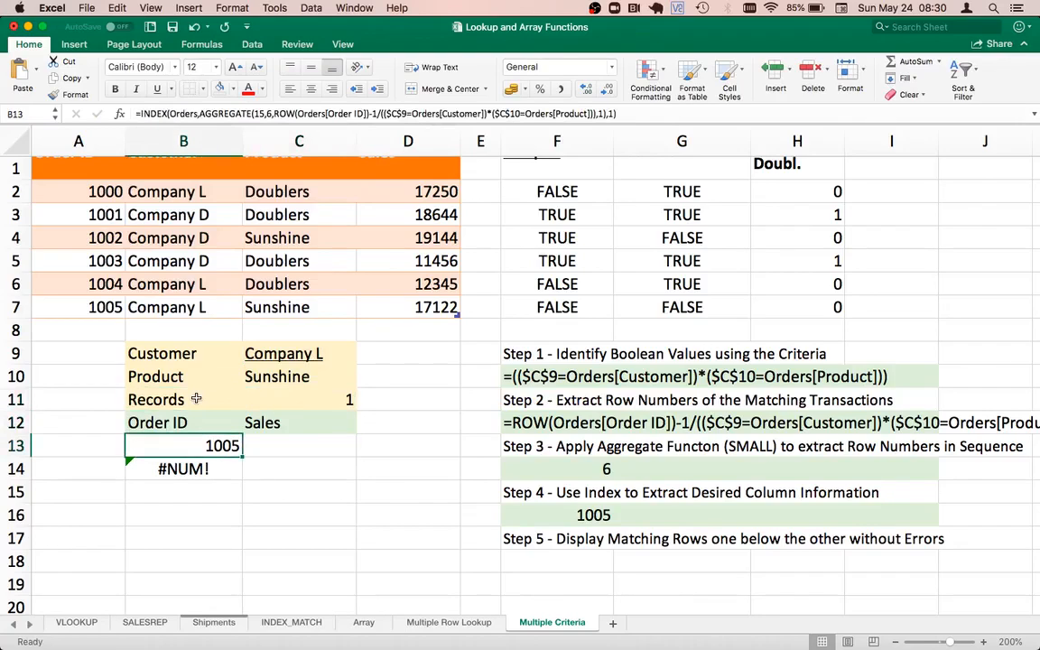
pyautogui.press('Up')
pyautogui.press('Up')
pyautogui.press('Right')
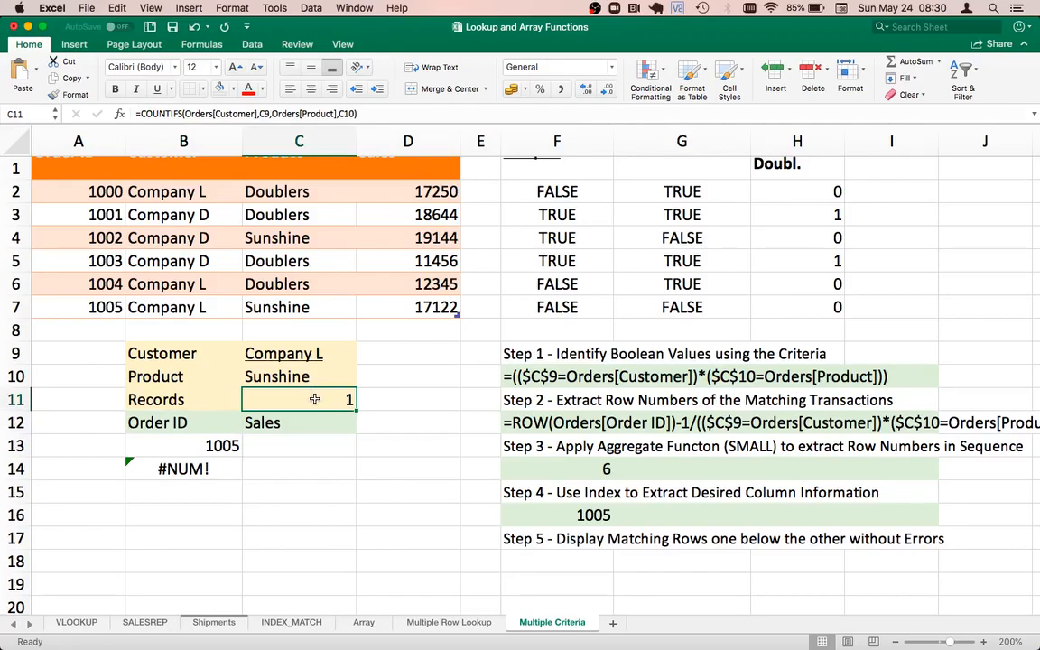
pyautogui.click(163, 448)
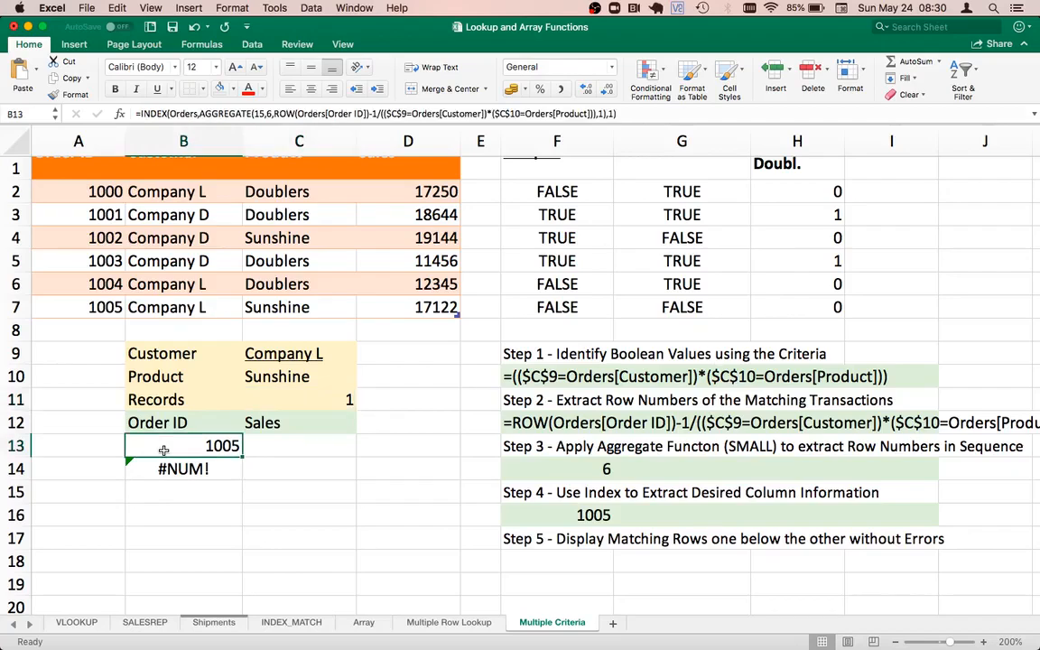
pyautogui.click(81, 446)
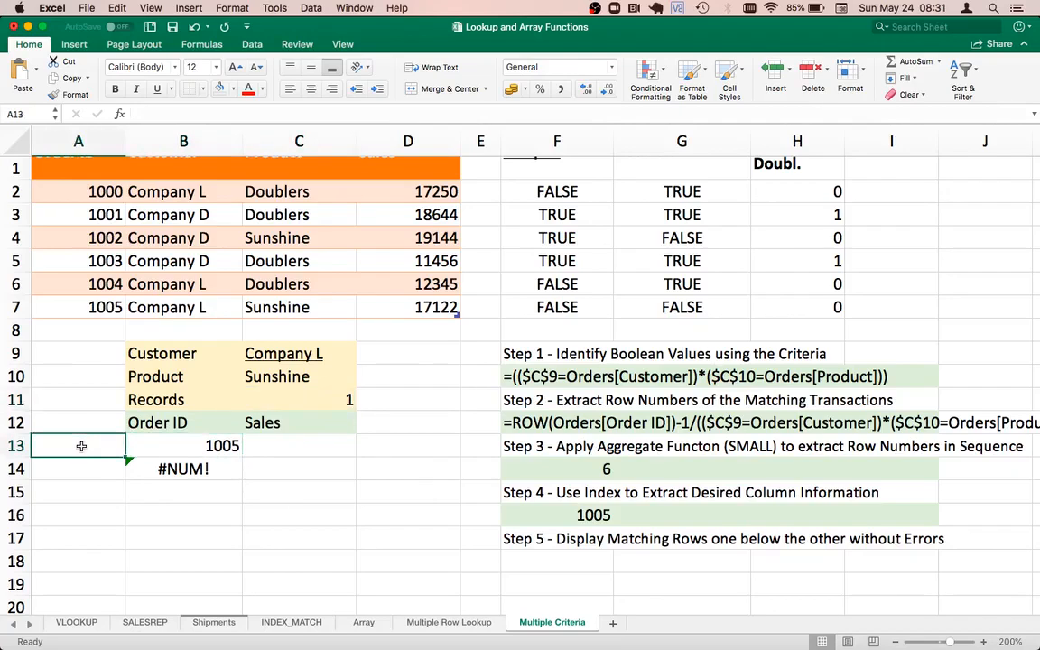
pyautogui.write('=IF(')
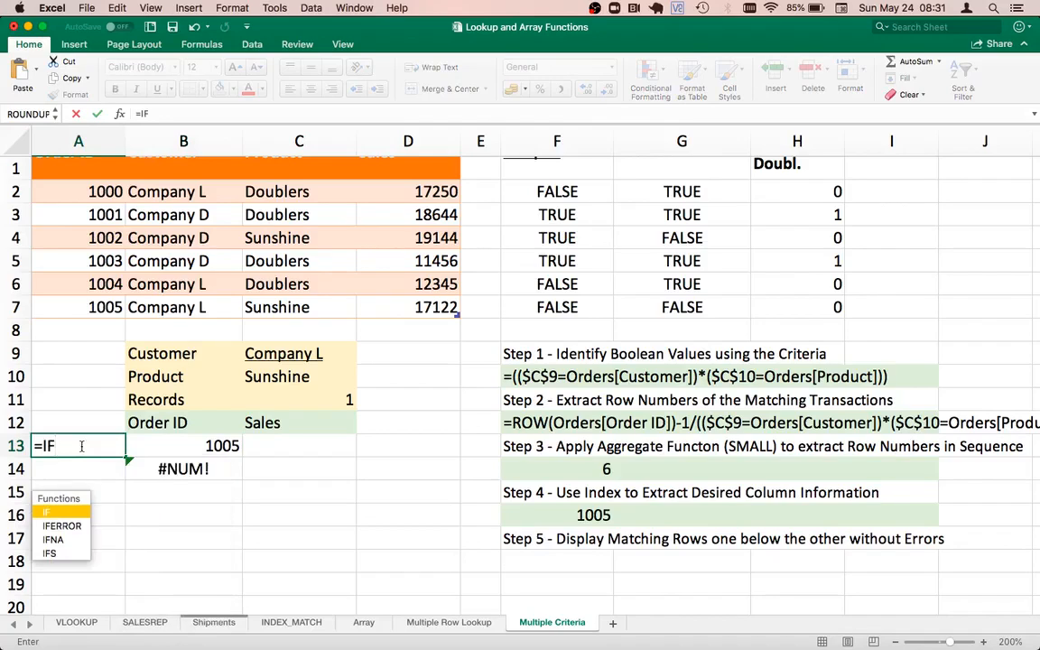
pyautogui.click(299, 399)
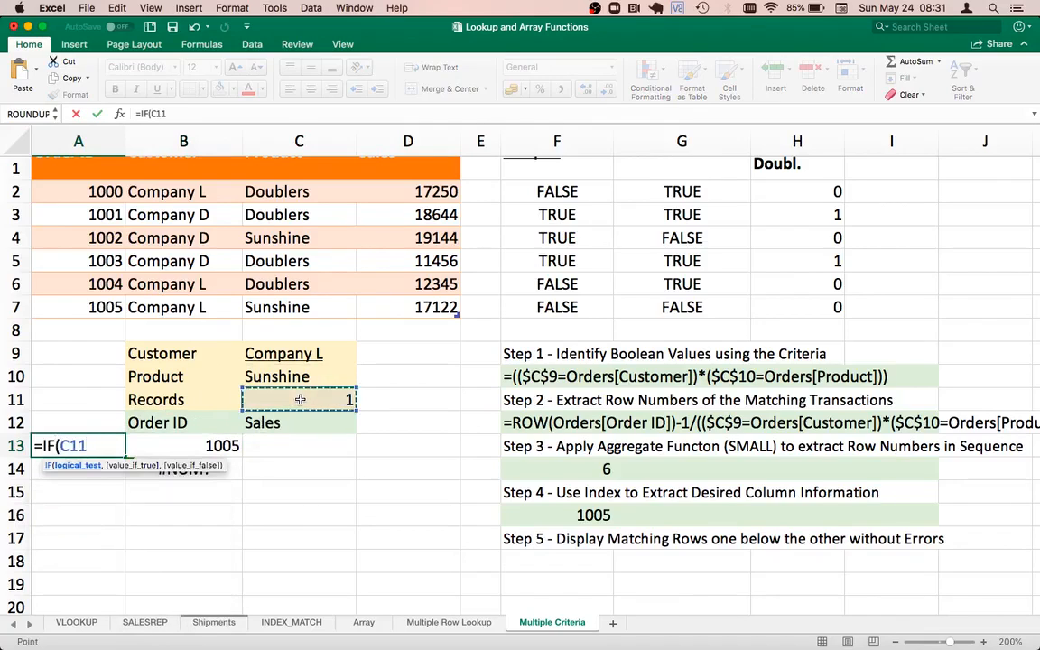
pyautogui.press('F4')
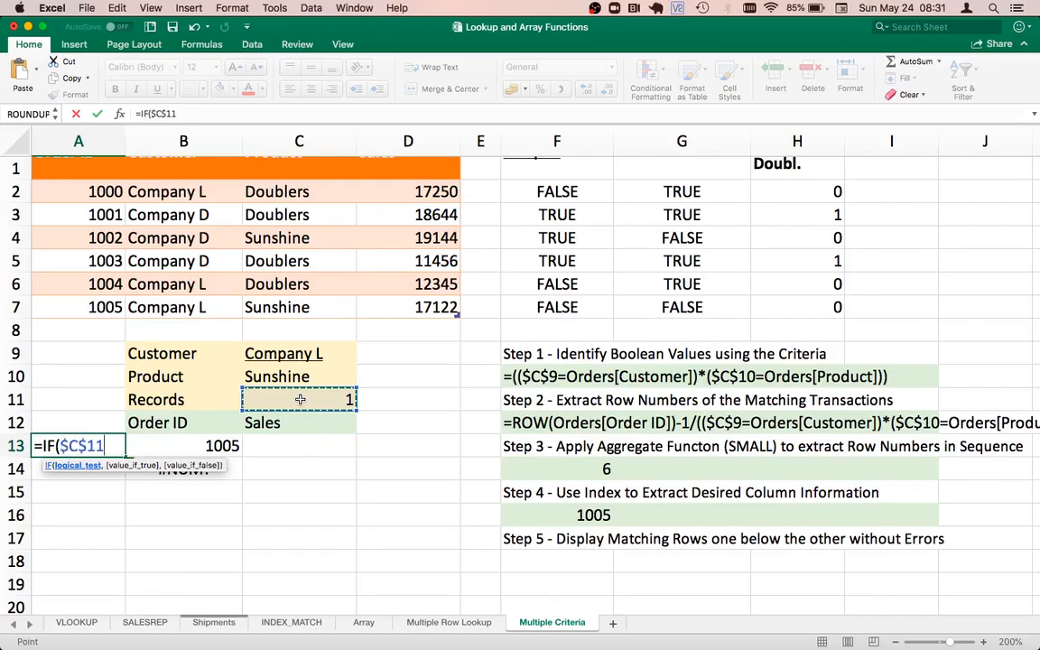
pyautogui.write('>=')
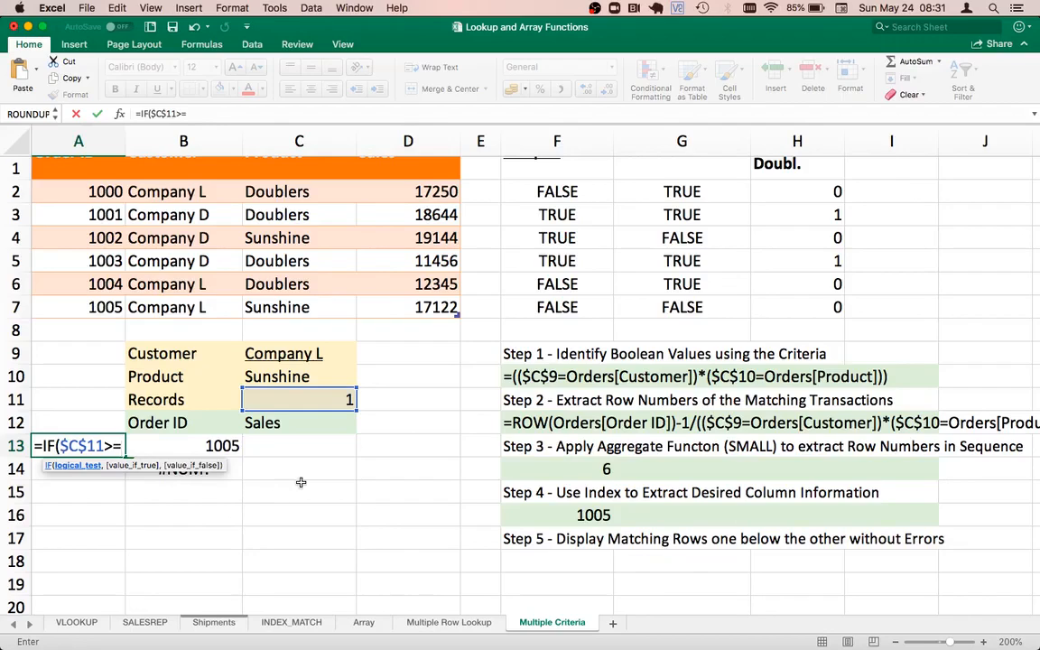
# - Add ROW(D13:D13) as the comparison value in the logical test of the A13 IF formula
pyautogui.click(394, 448)
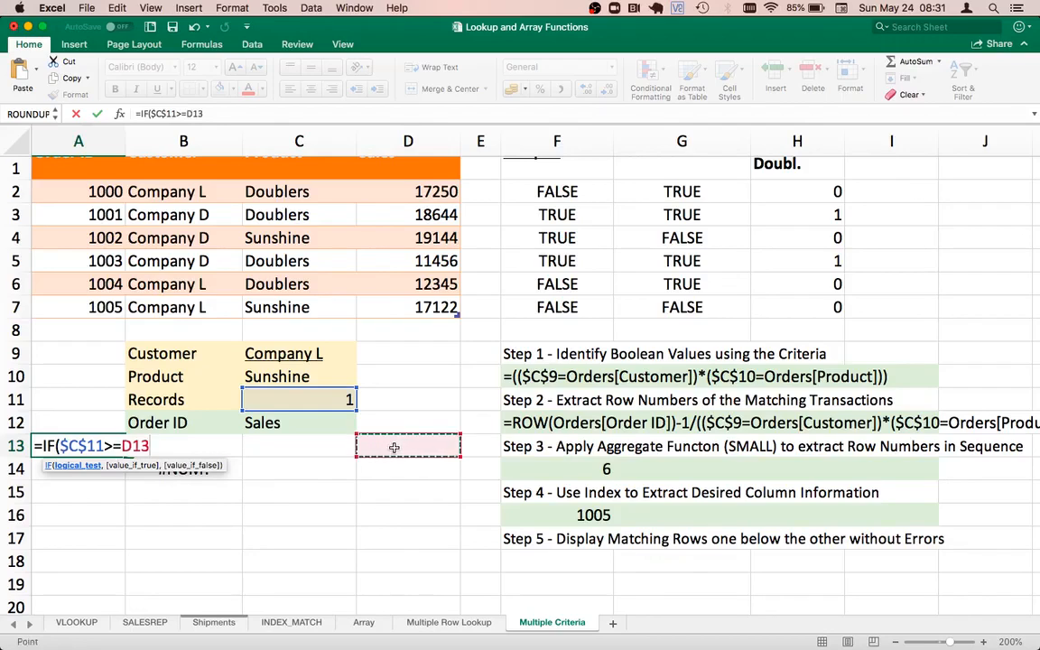
pyautogui.press('BackSpace')
pyautogui.press('BackSpace')
pyautogui.press('BackSpace')
pyautogui.press('BackSpace')
pyautogui.write('=')
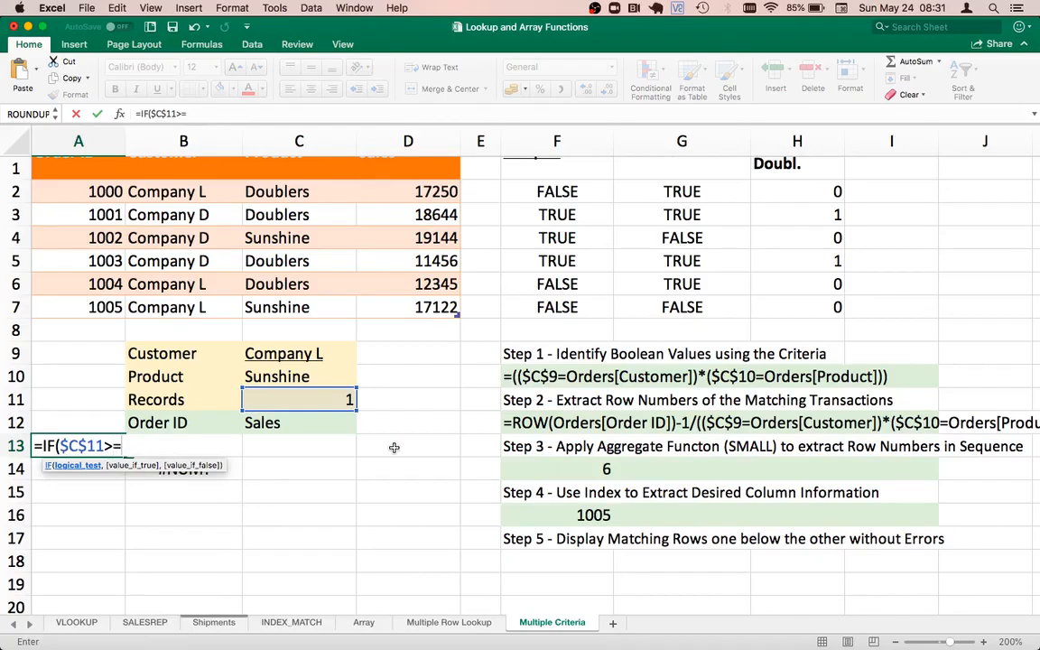
pyautogui.write('ROW(')
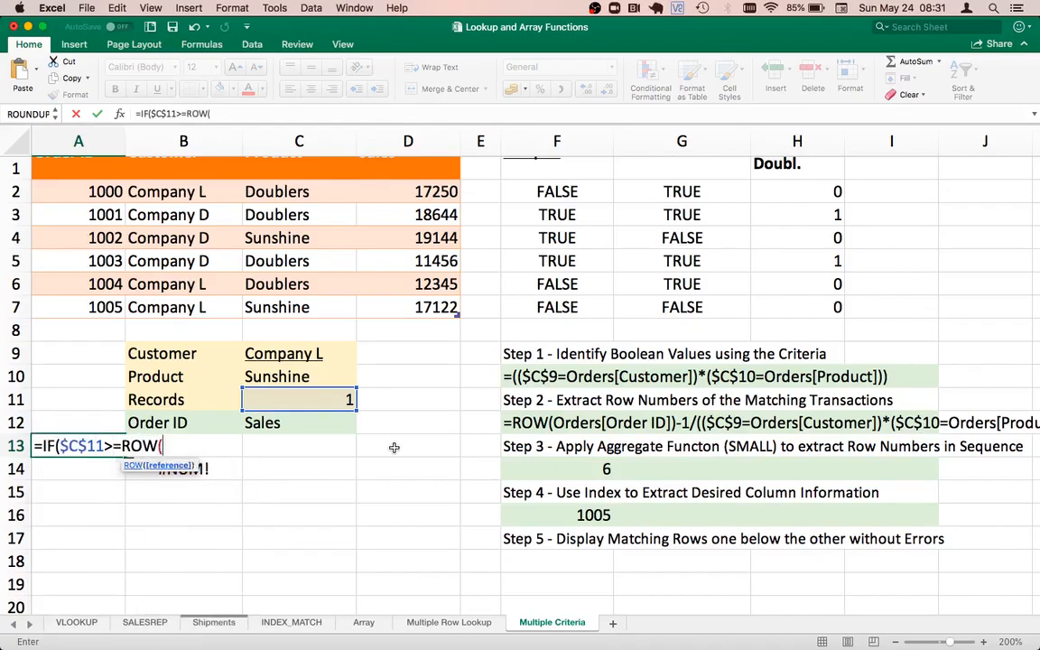
pyautogui.click(394, 447)
pyautogui.write(':')
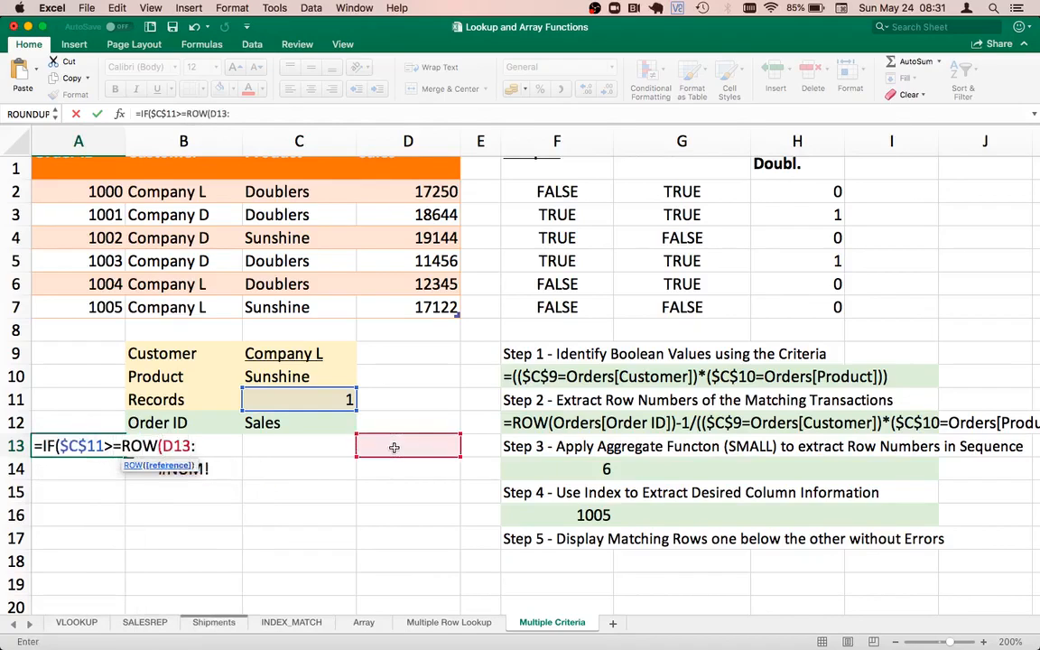
pyautogui.click(394, 447)
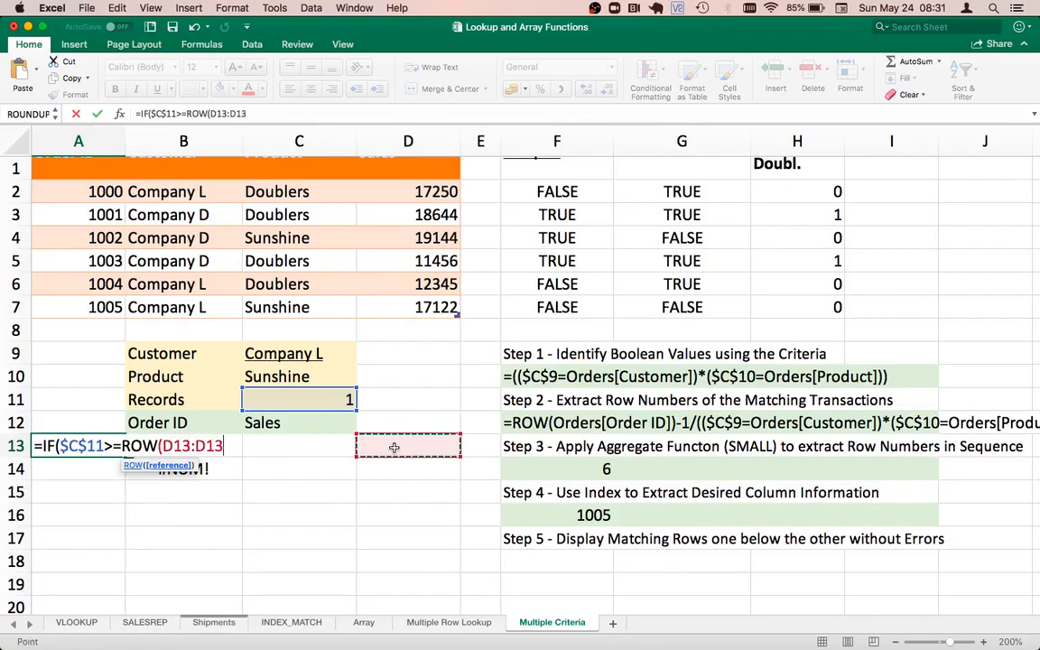
pyautogui.write(')')
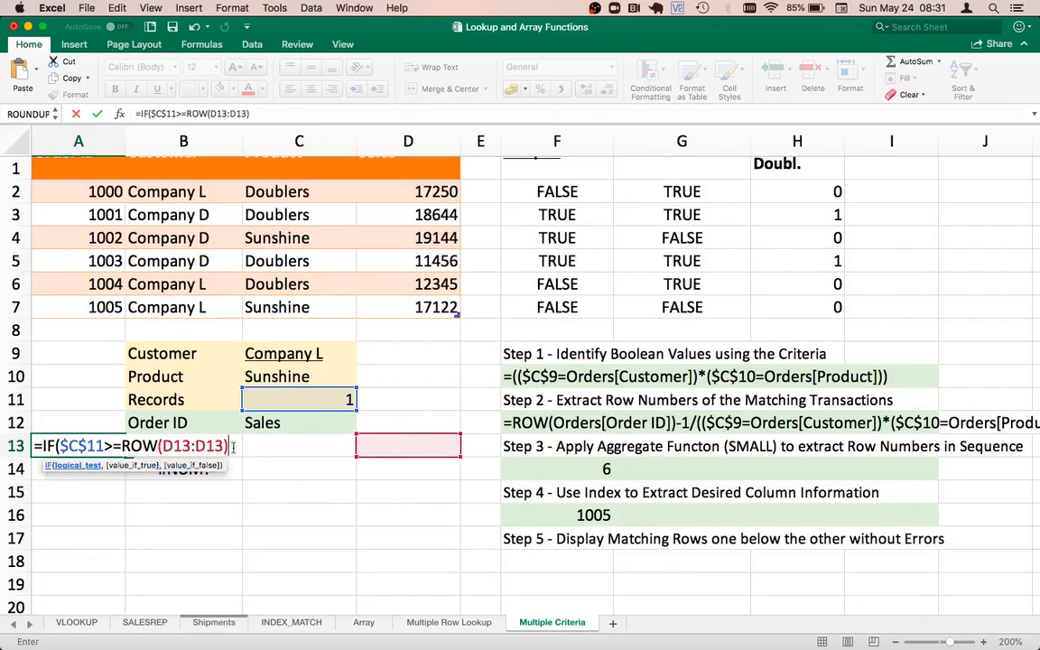
# - Change ROW to ROWS in the A13 formula and make the range start absolute, giving ROWS($D$13:D13)
pyautogui.click(157, 446)
pyautogui.write('S')
pyautogui.moveTo(172, 446); pyautogui.dragTo(196, 445)
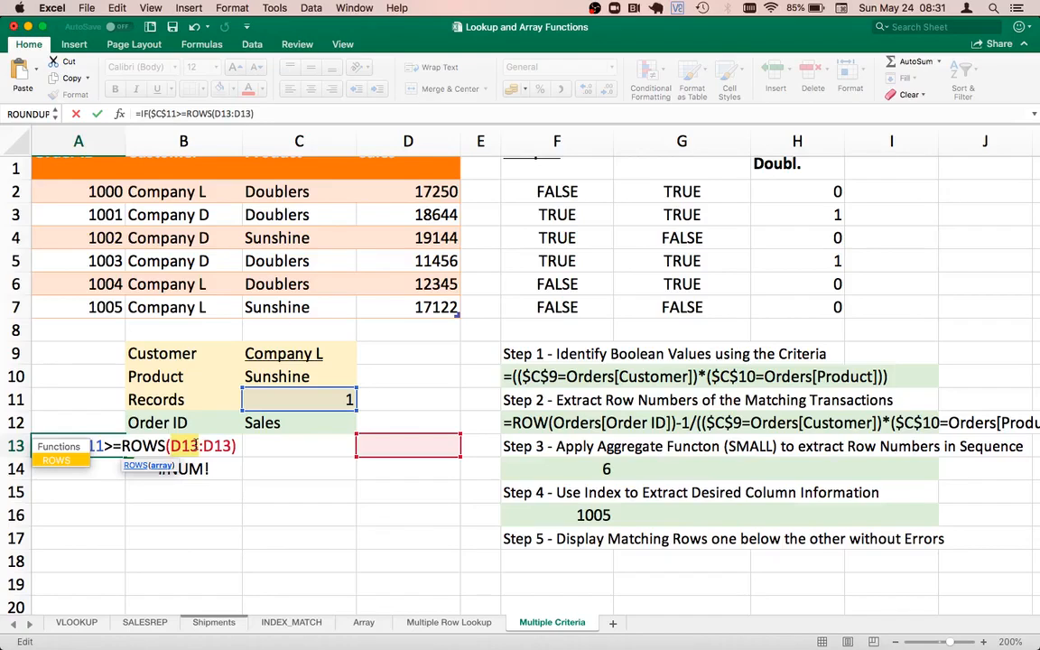
pyautogui.press('F4')
pyautogui.press('Return')
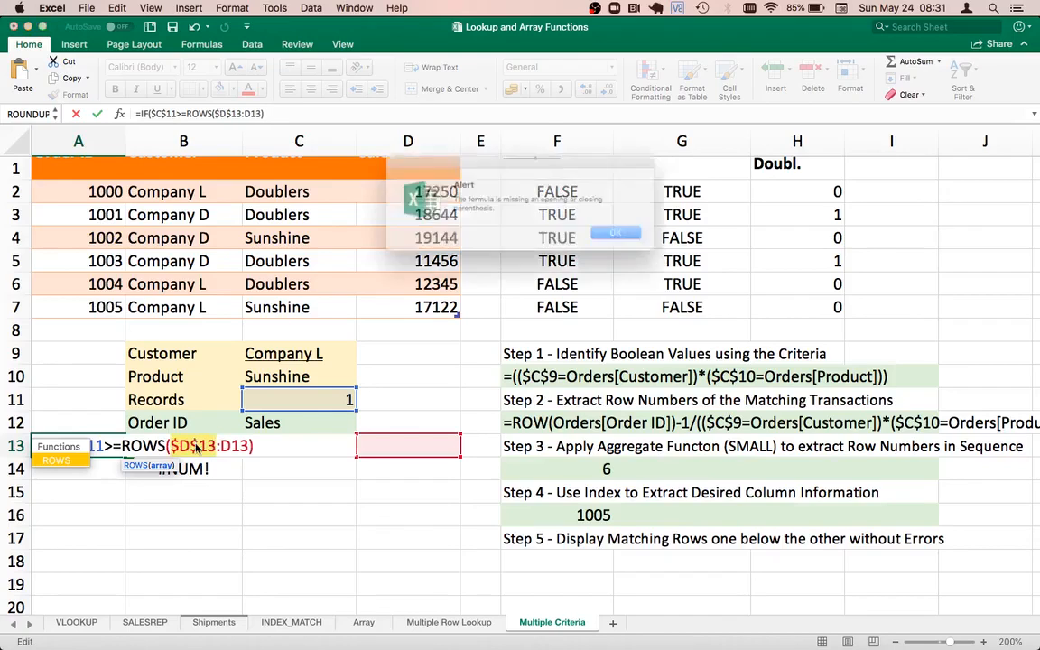
pyautogui.click(630, 234)
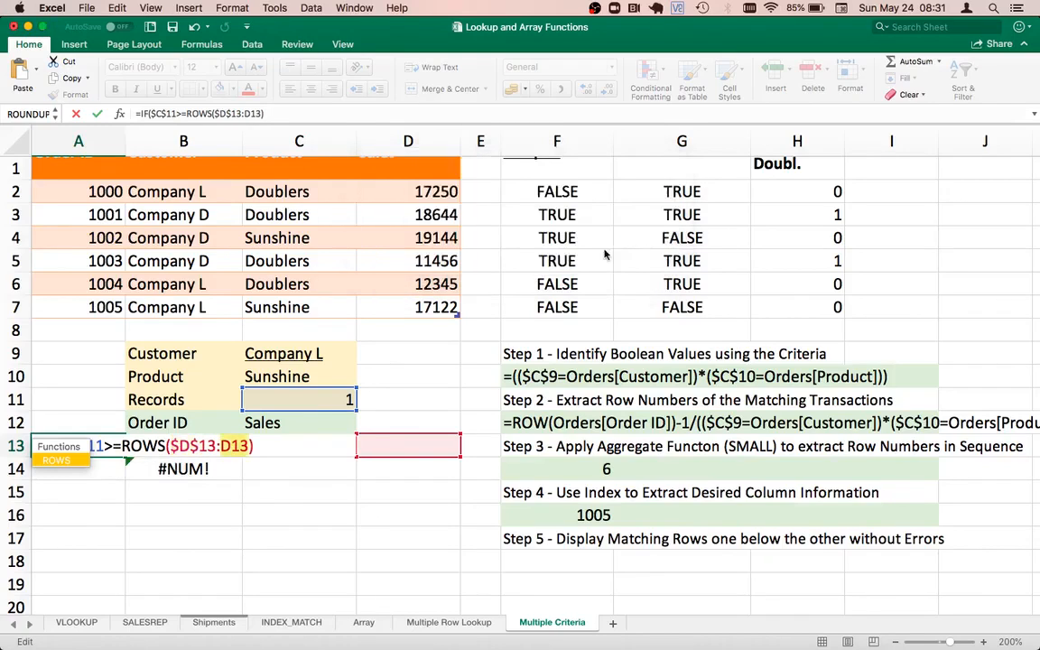
# - Complete the A13 IF formula with "Y" as the true result and "N" as the false result
pyautogui.click(279, 446)
pyautogui.write(',"')
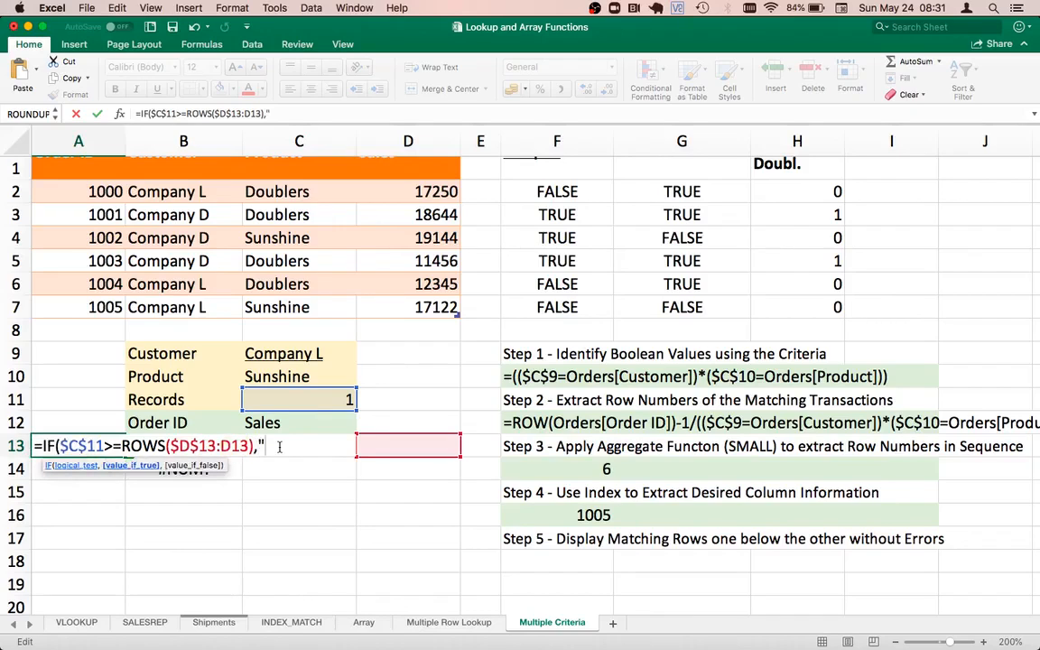
pyautogui.write('Y","N')
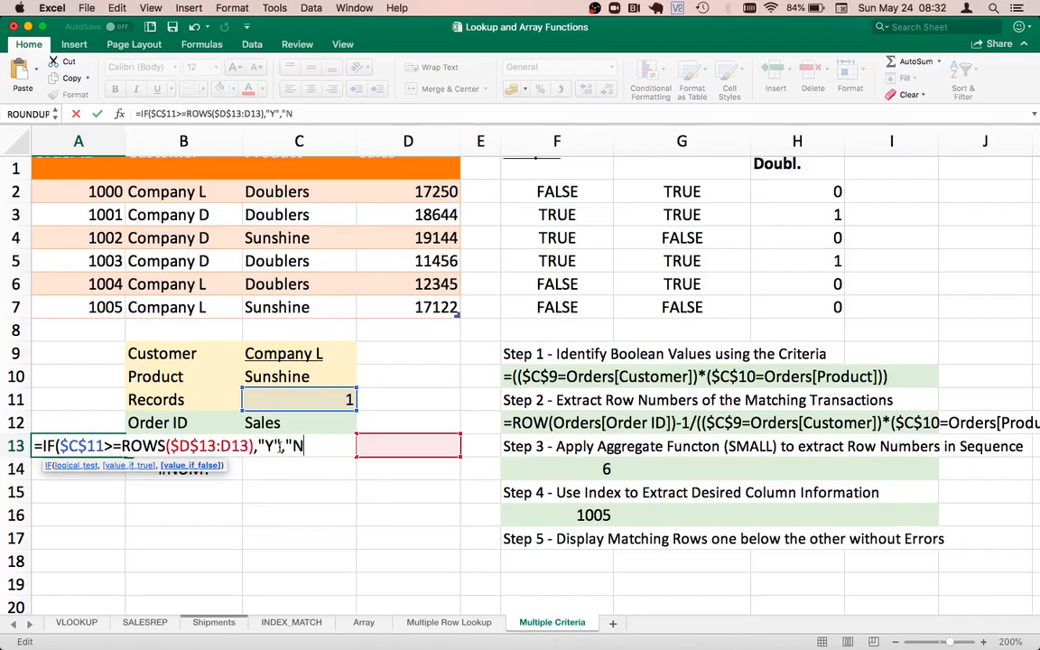
pyautogui.write('")')
pyautogui.press('Return')
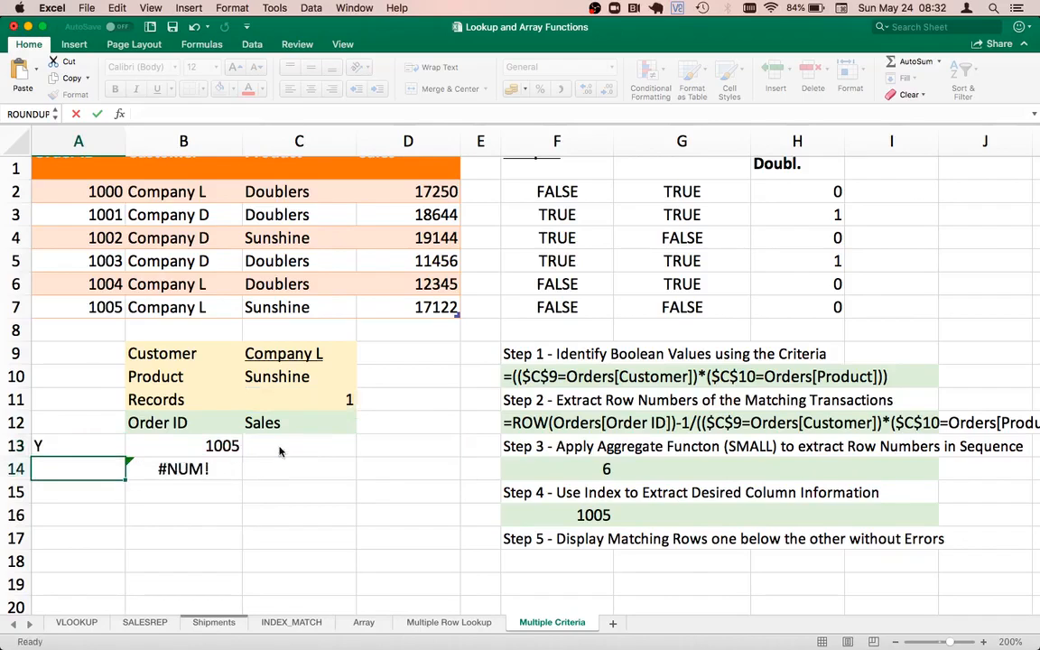
# - Fill the IF formula from A13 down to A14 and select the filled cell to check its ROWS range
pyautogui.click(104, 448)
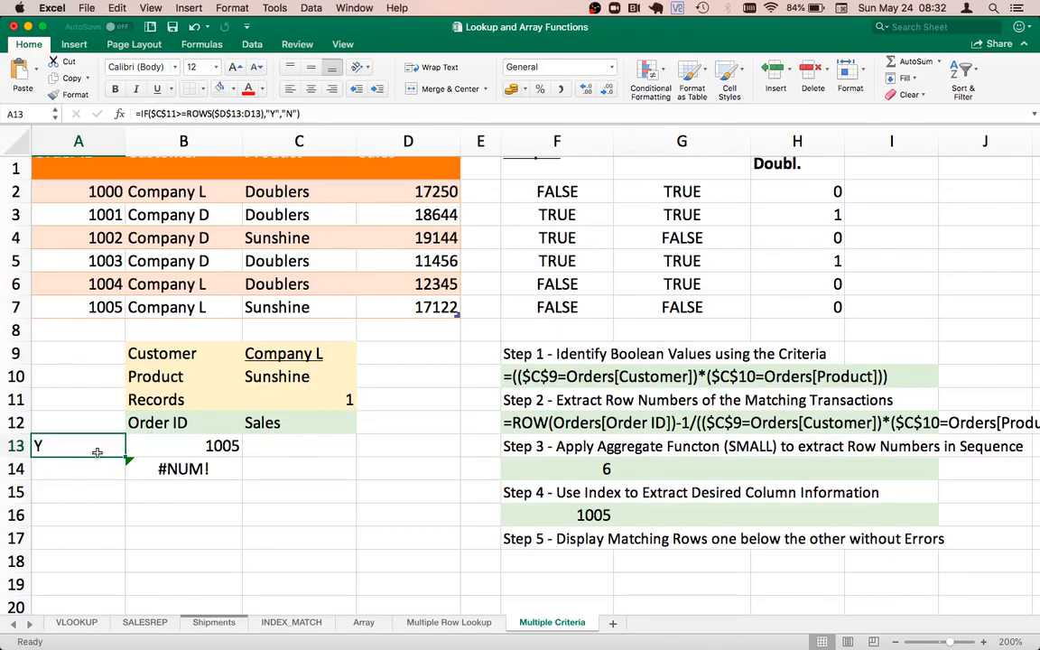
pyautogui.click(158, 447)
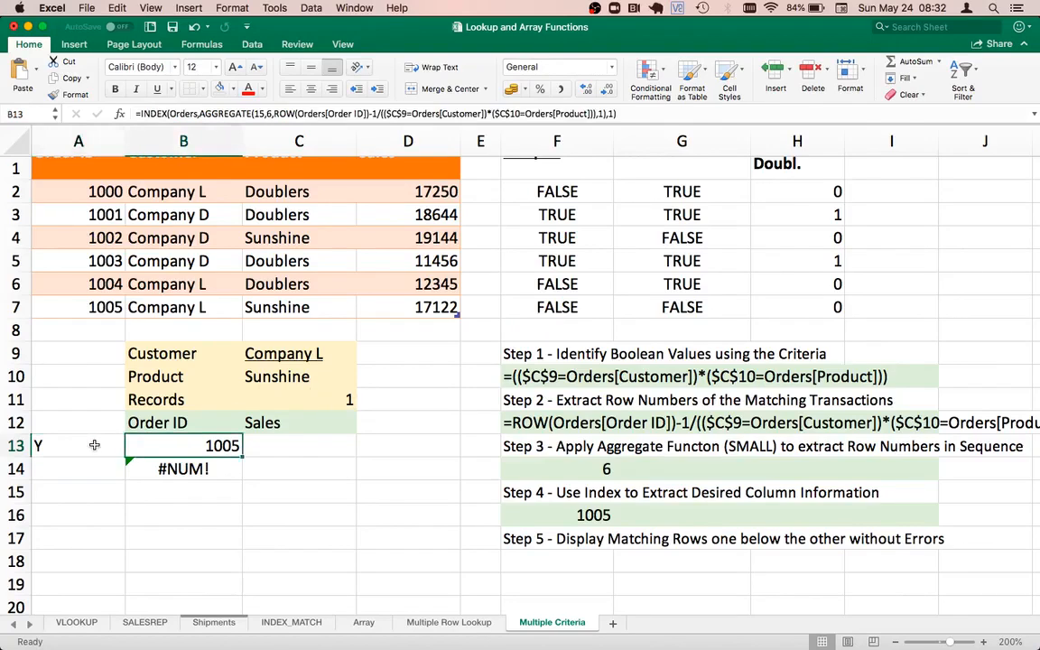
pyautogui.click(94, 445)
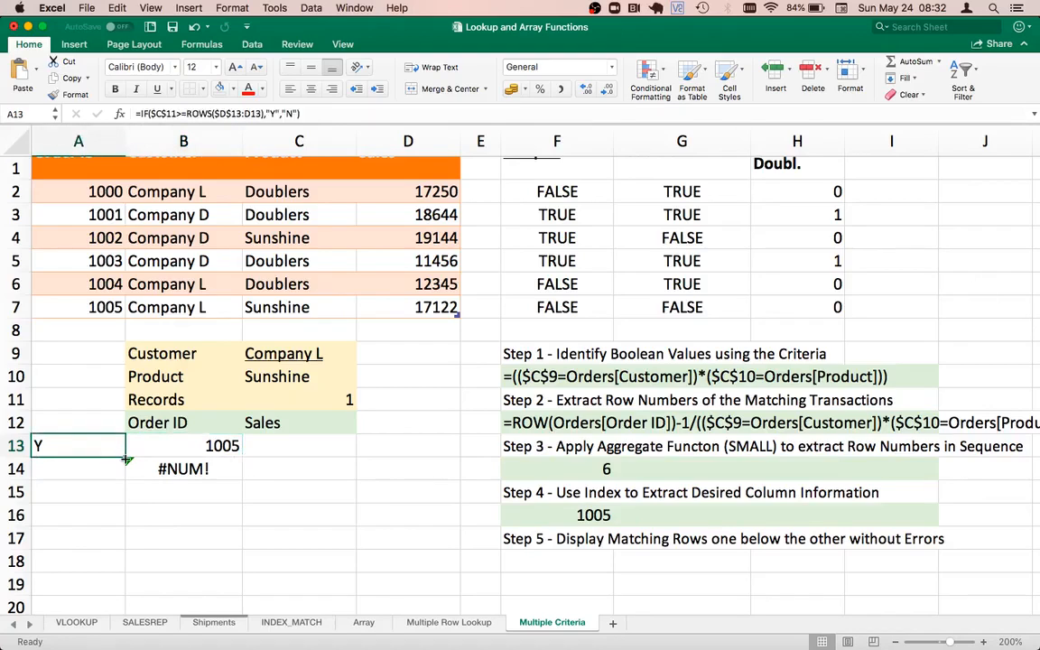
pyautogui.moveTo(123, 456); pyautogui.dragTo(113, 471)
pyautogui.click(85, 476)
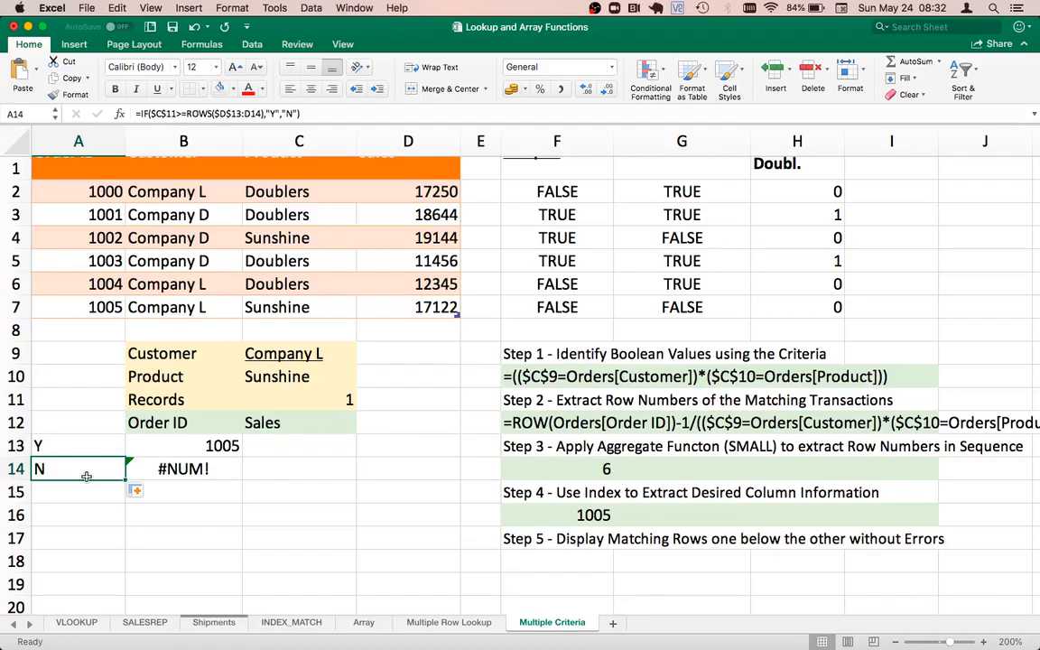
# - Compare the IF formulas in A13 and A14, and copy the ROWS($D$13:D14) expression from A14
pyautogui.doubleClick(77, 442)
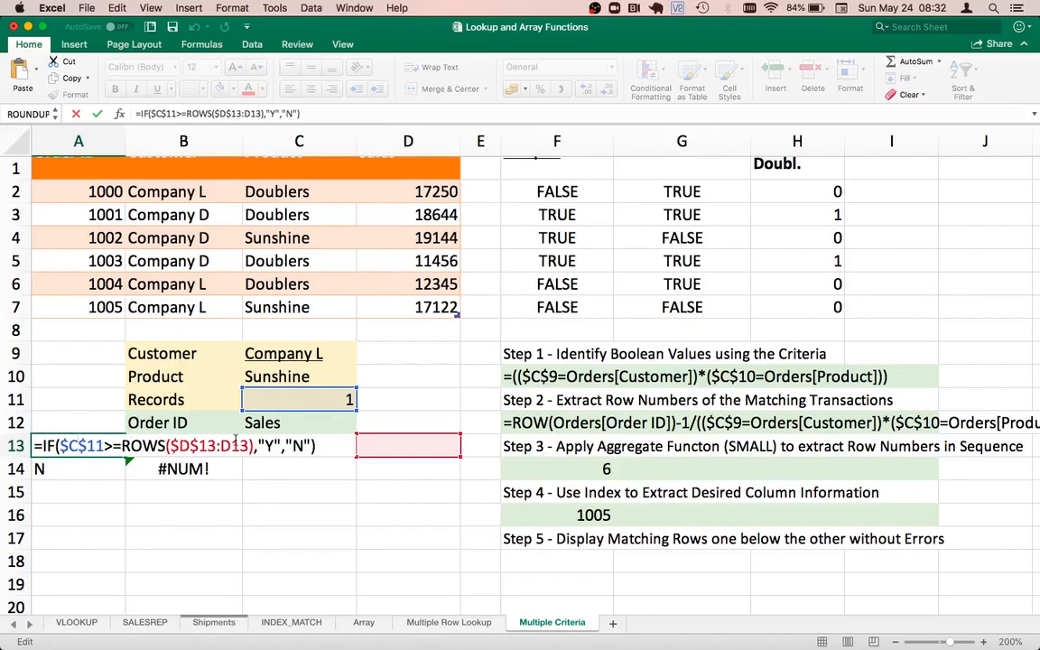
pyautogui.hotkey('ctrl', 'Return')
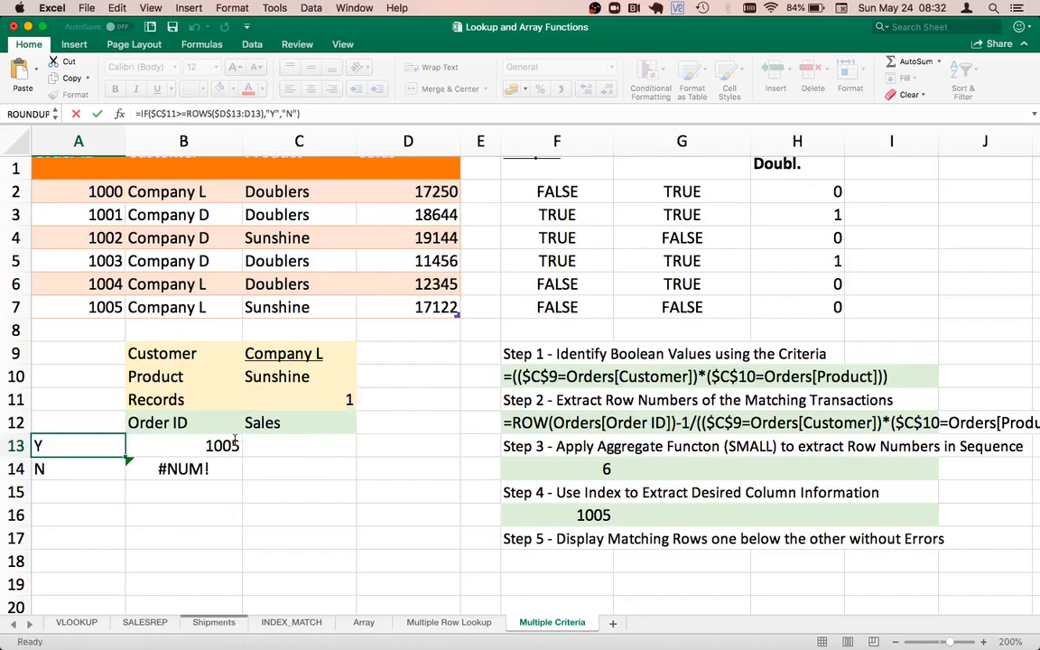
pyautogui.click(108, 468)
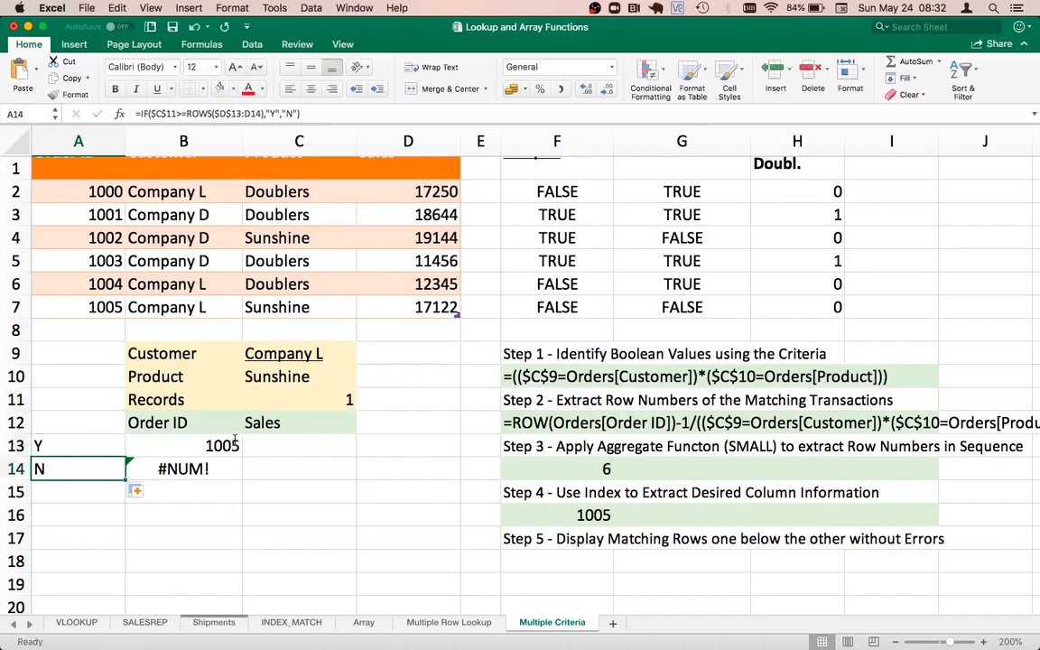
pyautogui.doubleClick(107, 465)
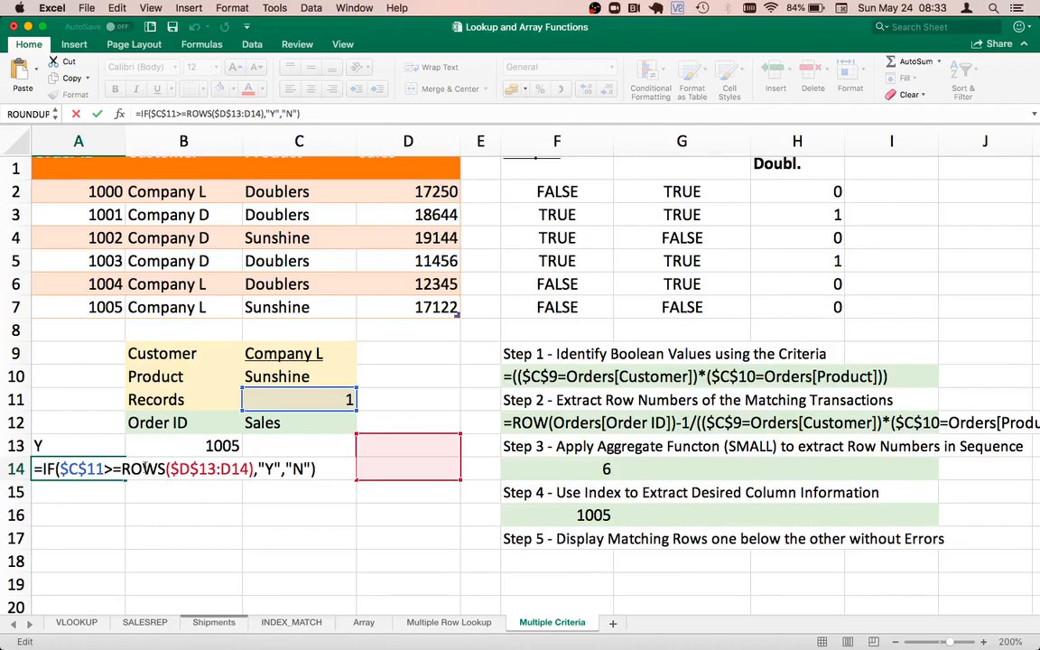
pyautogui.moveTo(121, 468); pyautogui.dragTo(252, 469)
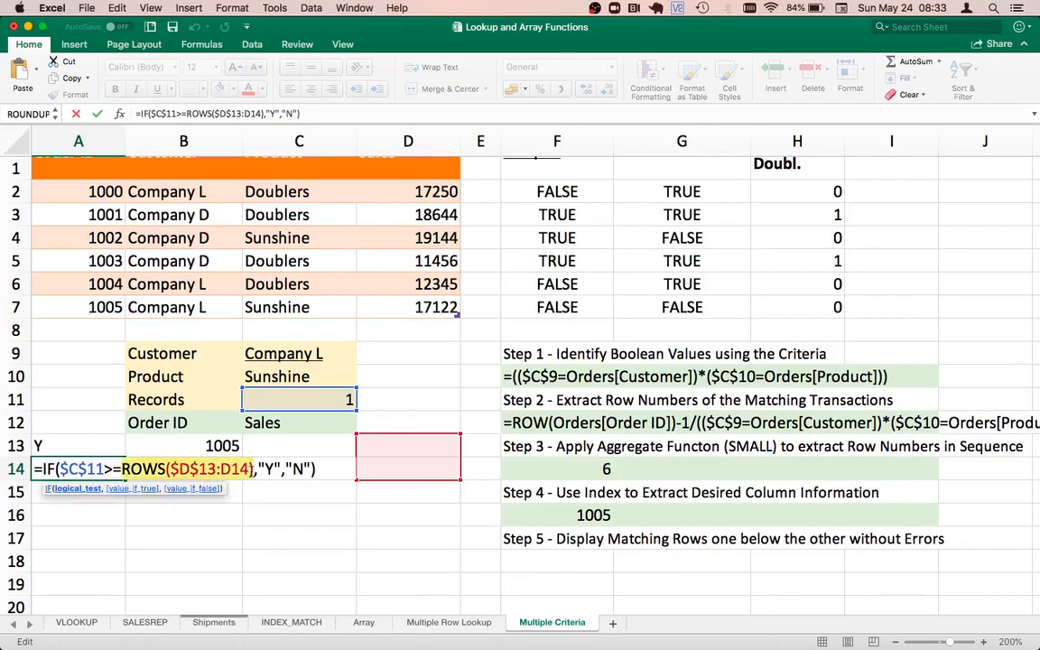
pyautogui.hotkey('ctrl', 'Return')
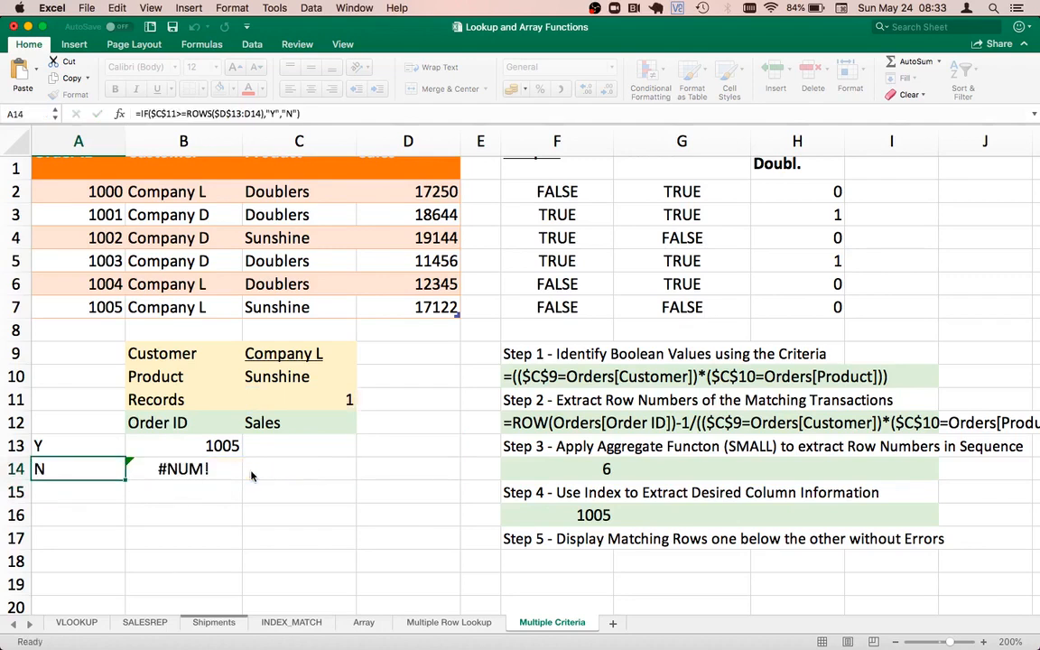
# - Replace the AGGREGATE k argument in the B13 INDEX formula with ROWS($D$13:D14)
pyautogui.press('Up')
pyautogui.press('Right')
pyautogui.doubleClick(209, 444)
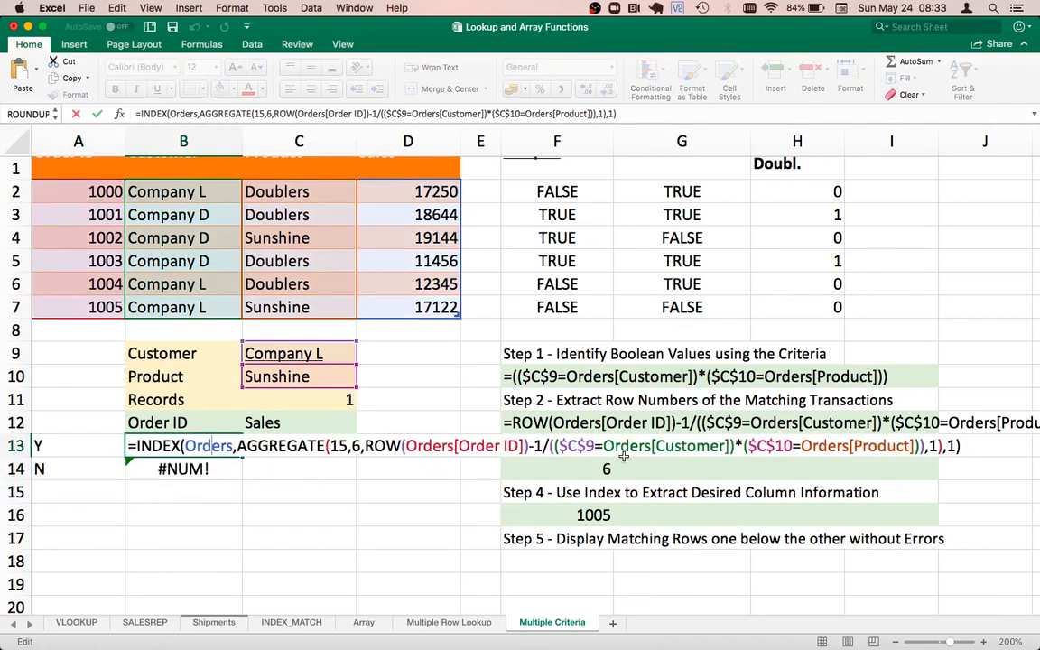
pyautogui.click(931, 445)
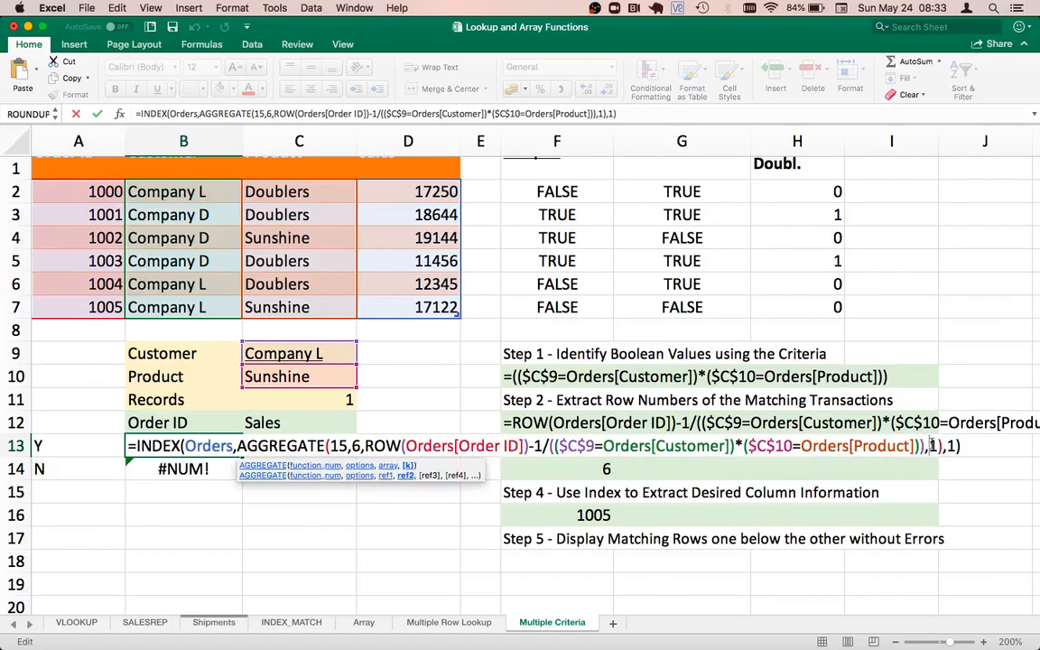
pyautogui.doubleClick(931, 444)
pyautogui.write('ROWS($D$13:D14)')
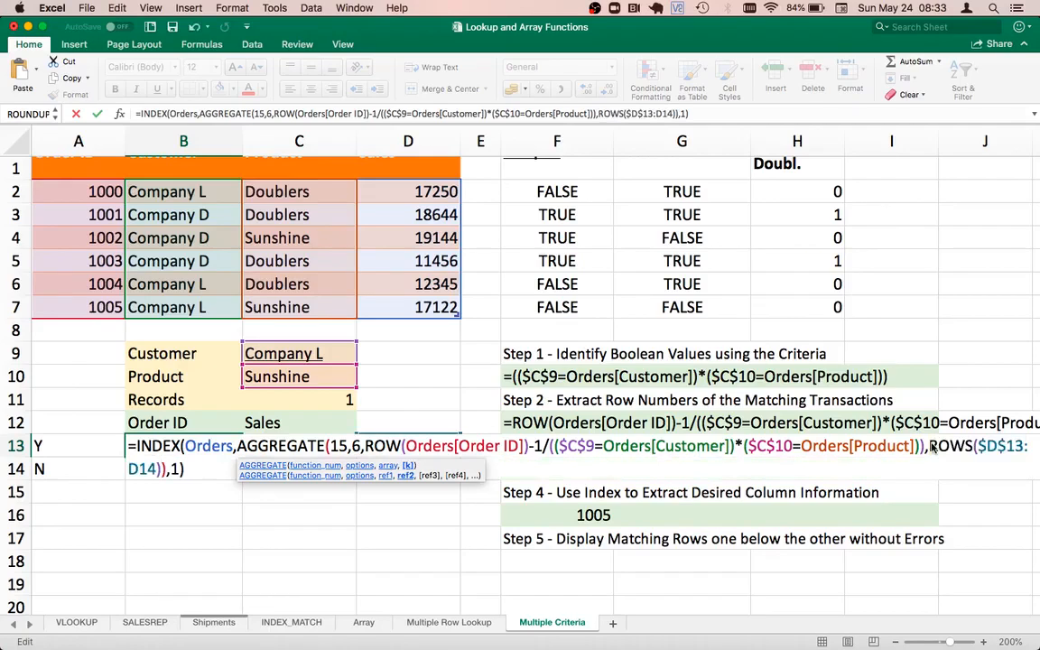
pyautogui.press('Return')
pyautogui.press('Up')
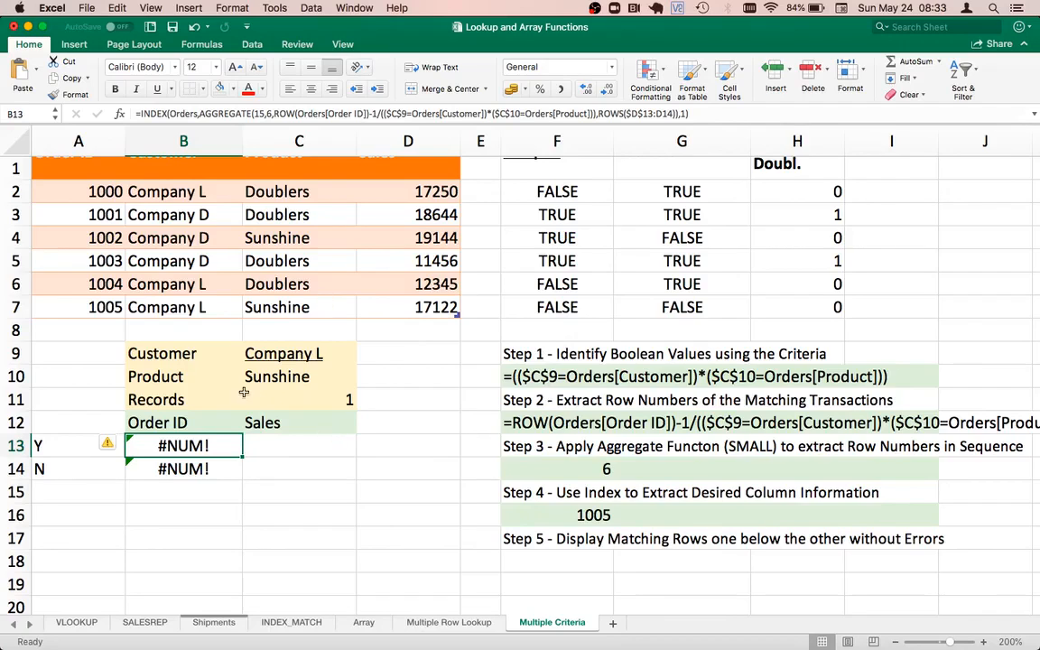
# - Correct the ROWS range in the B13 INDEX formula to $D$13:D13
pyautogui.doubleClick(168, 445)
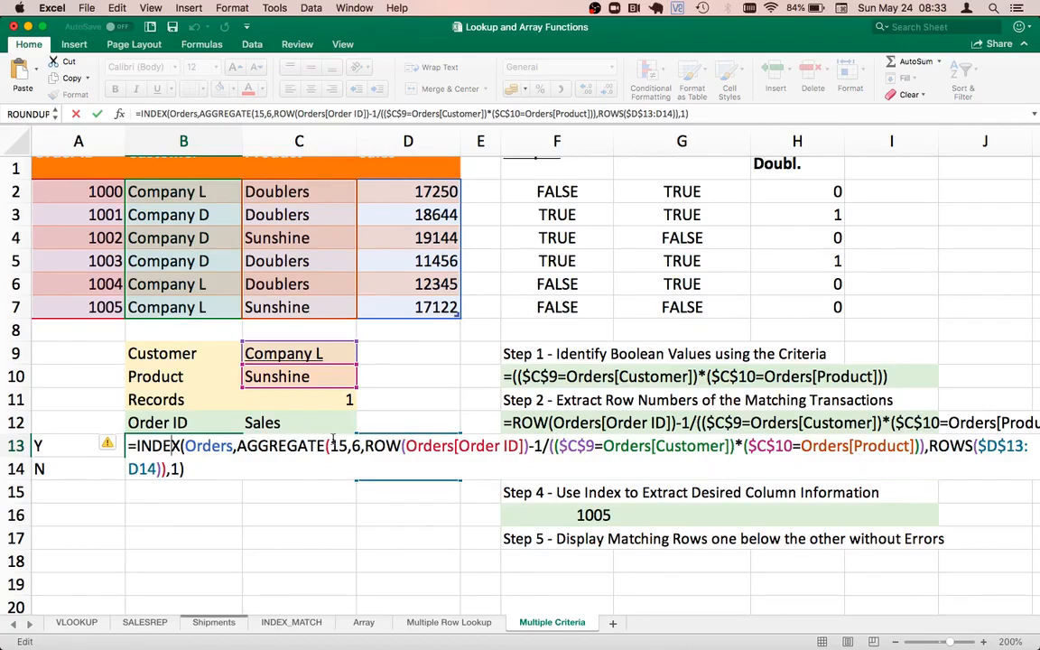
pyautogui.click(173, 446)
pyautogui.click(1006, 445)
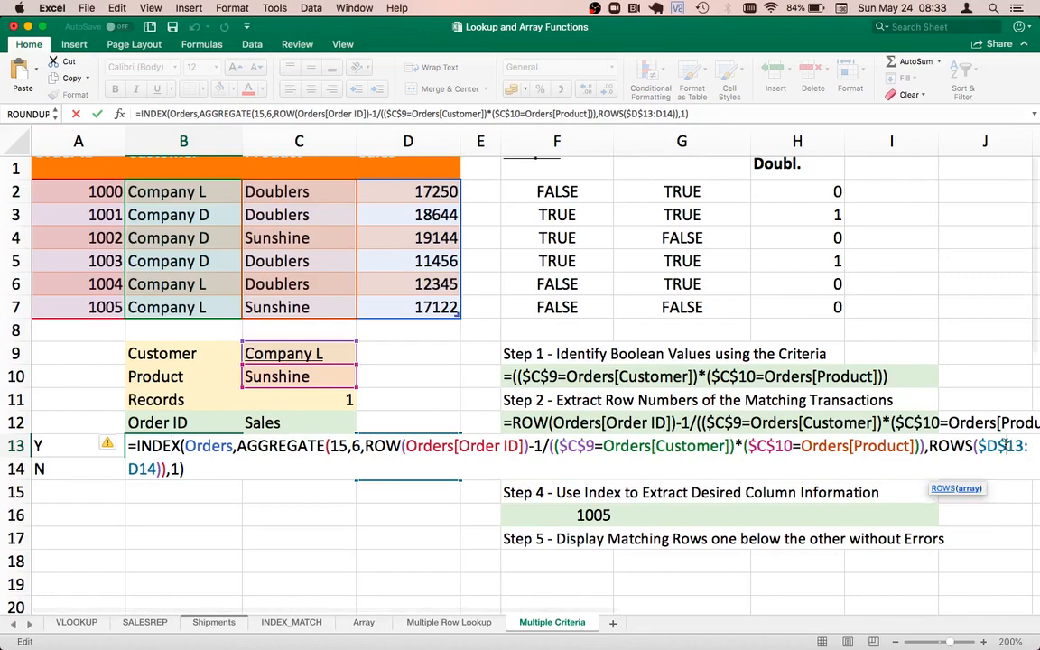
pyautogui.click(156, 469)
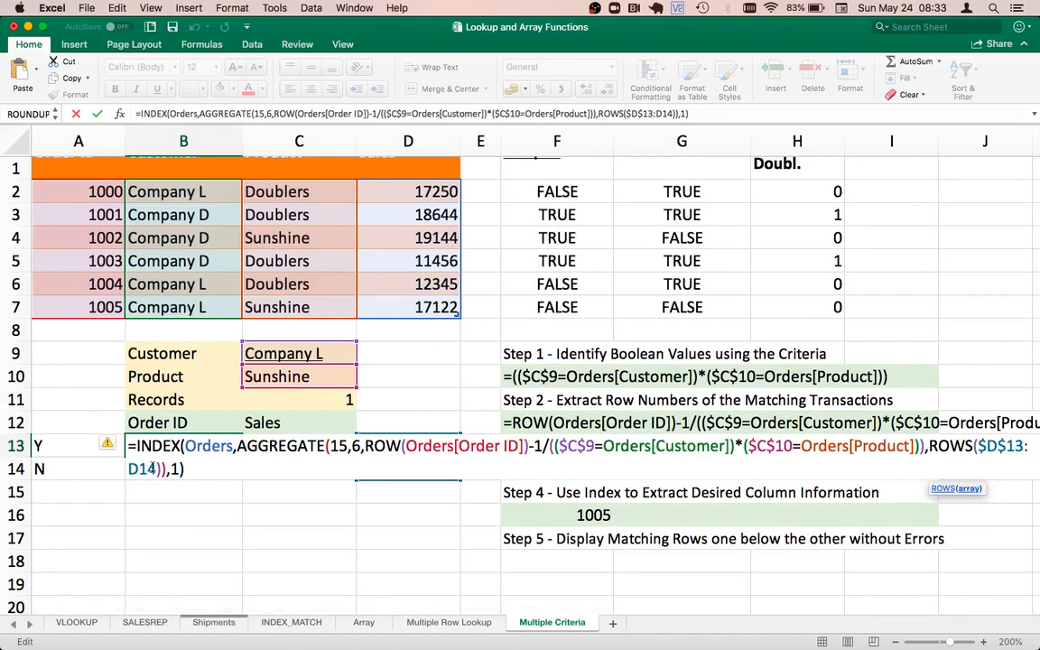
pyautogui.press('BackSpace')
pyautogui.write('3')
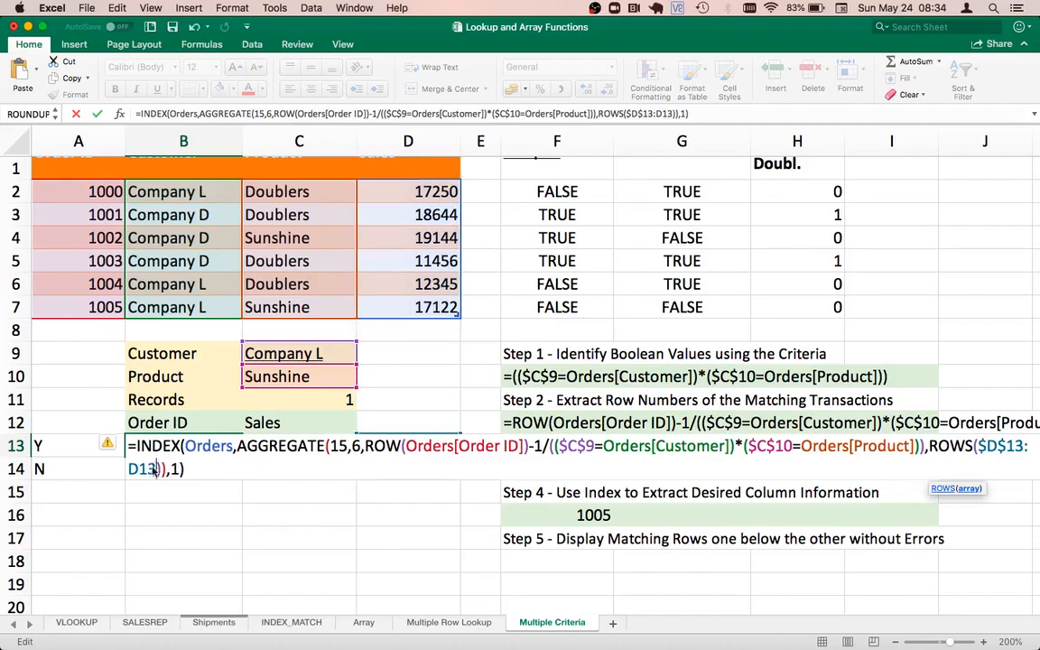
pyautogui.press('Return')
pyautogui.press('Up')
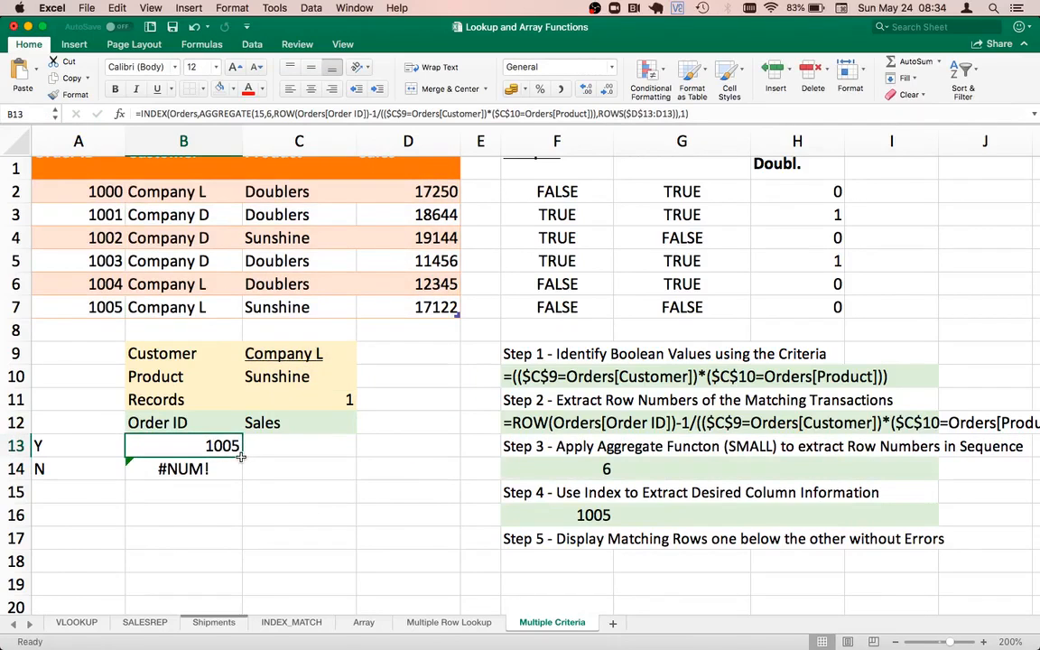
# - Fill the INDEX formula from B13 down to B14 and check it against the Y/N flags in column A
pyautogui.moveTo(237, 458); pyautogui.dragTo(241, 470)
pyautogui.click(185, 470)
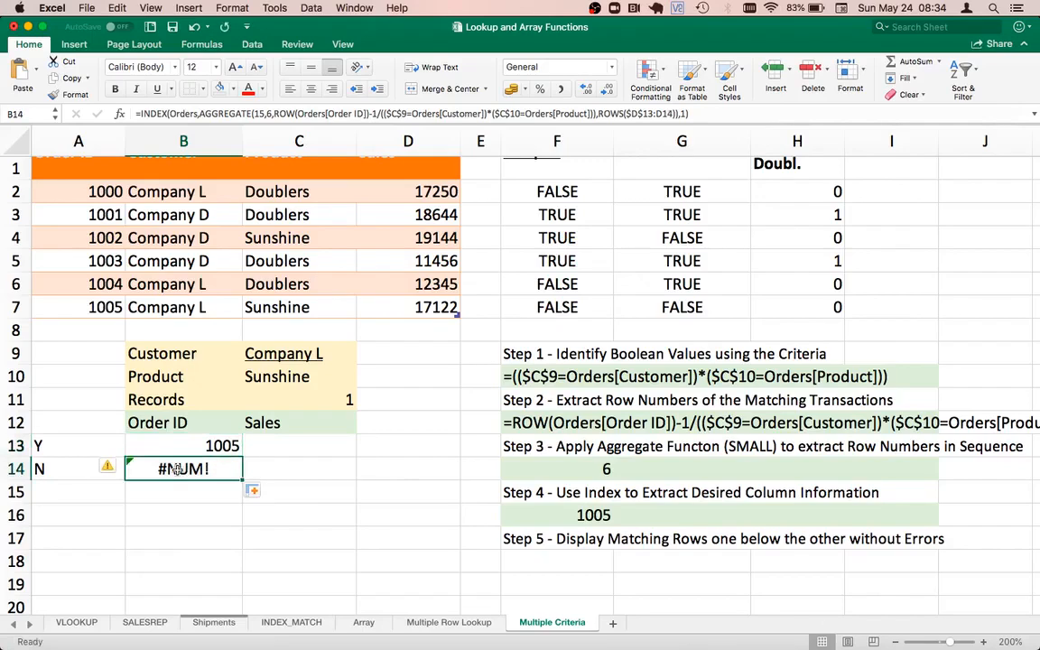
pyautogui.click(65, 448)
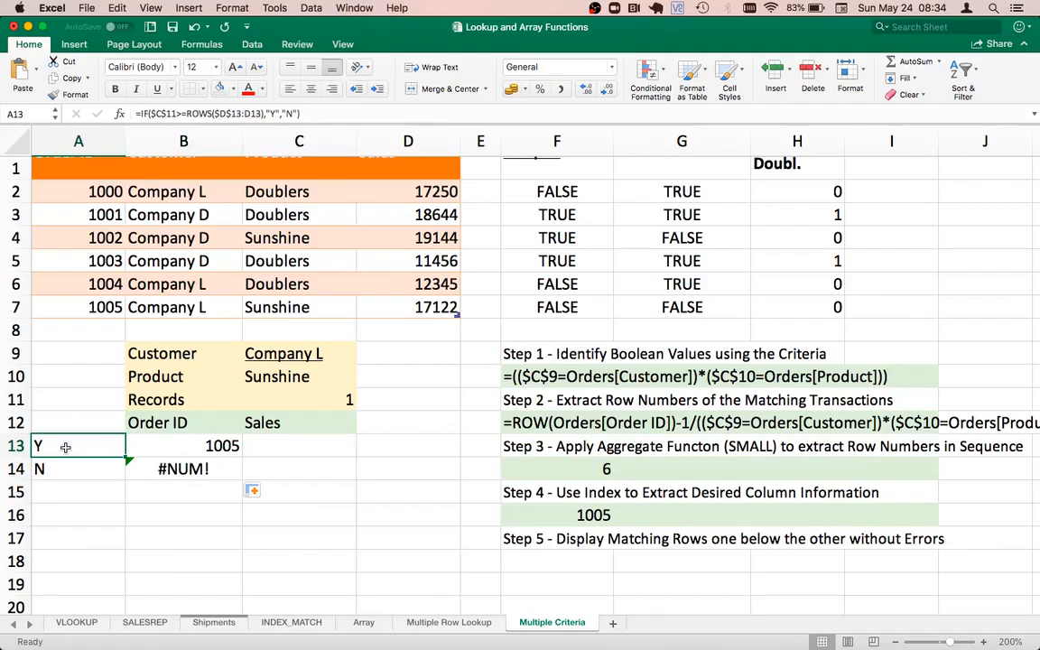
# - Enter Company L as the customer in C9 and Doublers as the product in C10
pyautogui.press('Up')
pyautogui.press('Up')
pyautogui.press('Up')
pyautogui.press('Right')
pyautogui.press('Right')
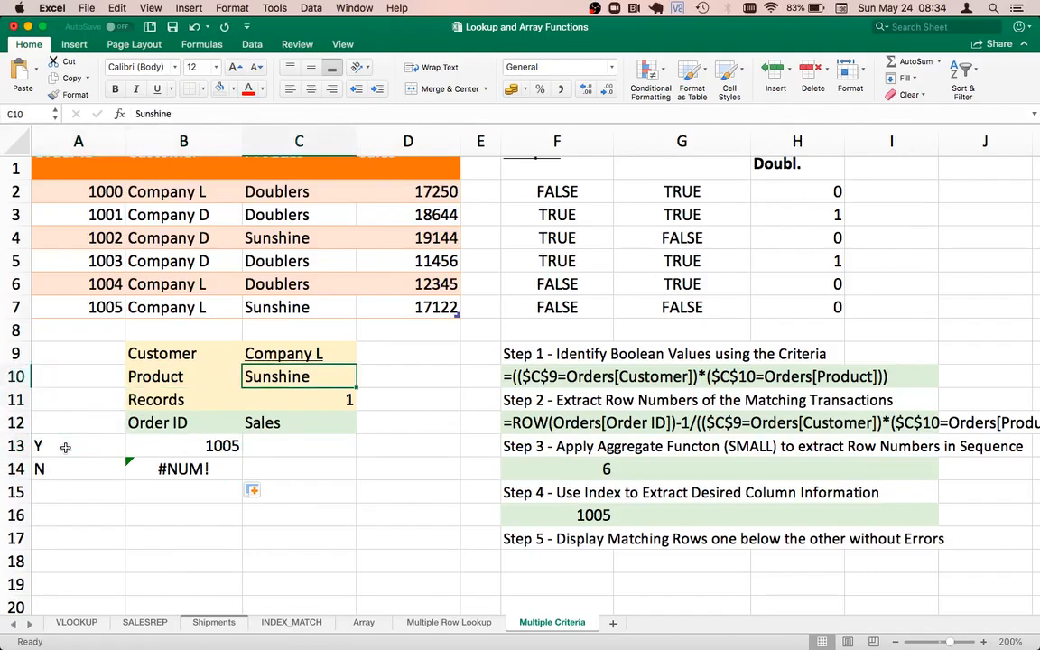
pyautogui.press('Up')
pyautogui.write('COMP')
pyautogui.press('BackSpace')
pyautogui.press('BackSpace')
pyautogui.press('BackSpace')
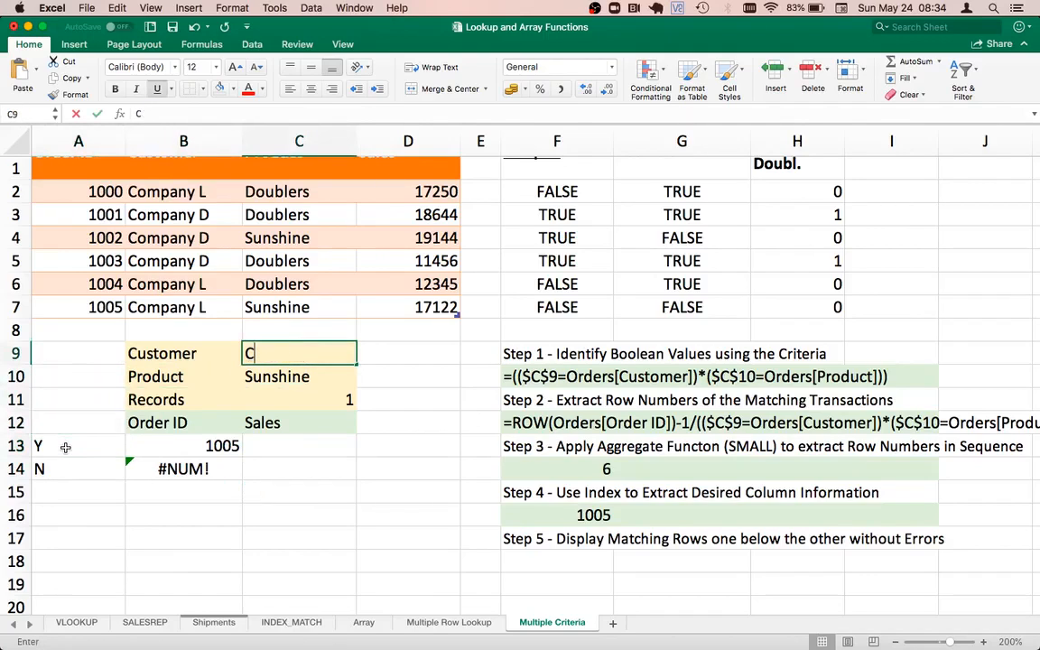
pyautogui.write('ompany ')
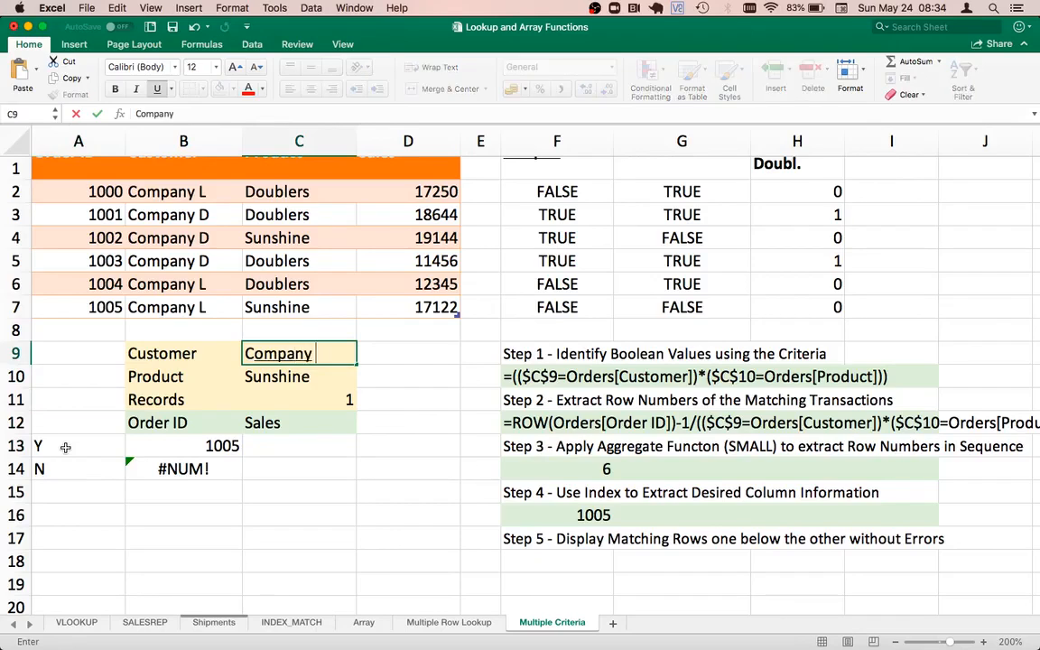
pyautogui.write('L')
pyautogui.press('Return')
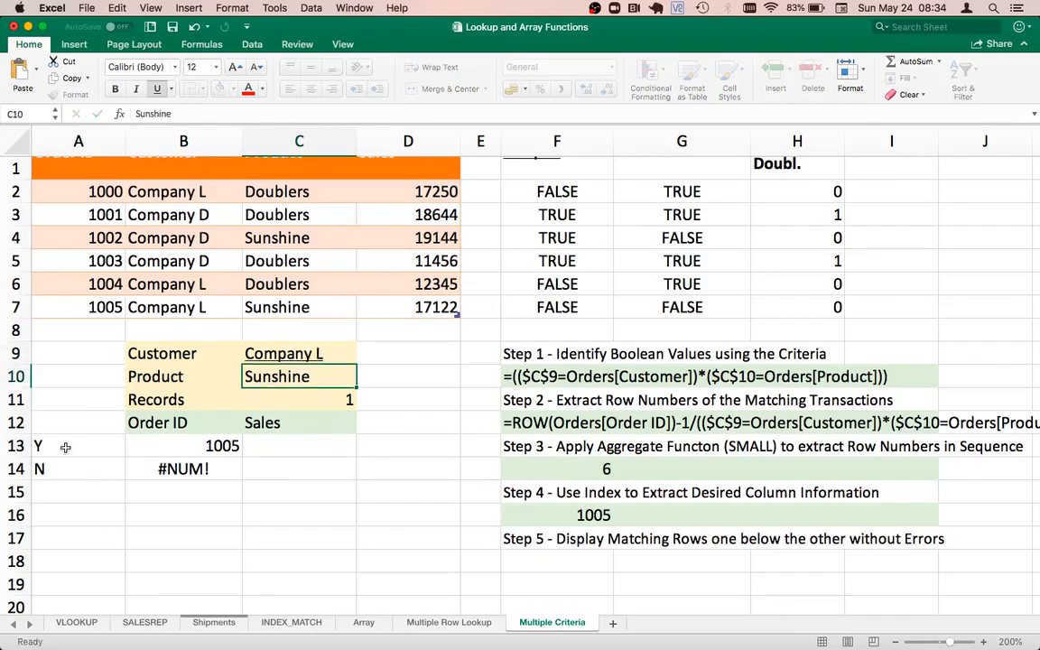
pyautogui.write('Doublers')
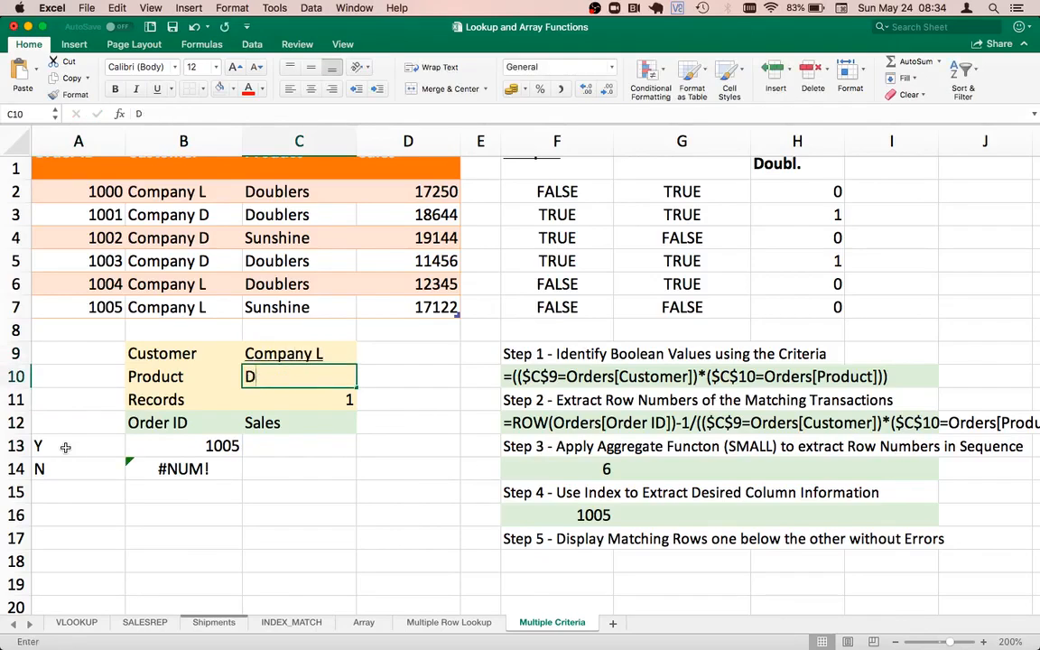
pyautogui.press('Return')
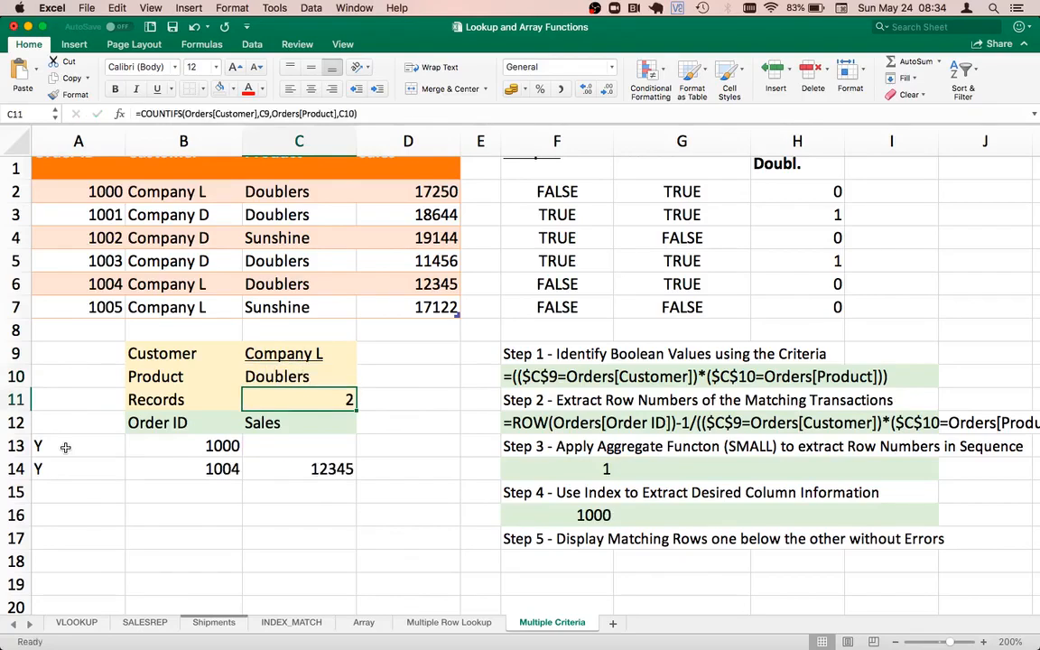
# - Clear the leftover Sales value in C14
pyautogui.press('Left')
pyautogui.press('Down')
pyautogui.press('Down')
pyautogui.press('Right')
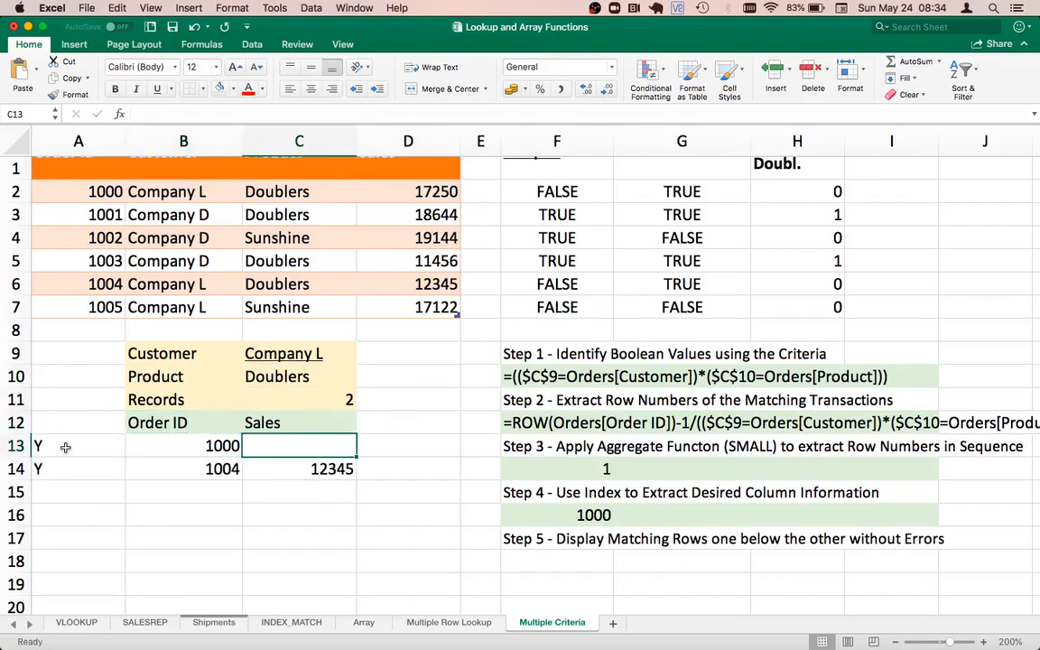
pyautogui.press('Down')
pyautogui.press('Delete')
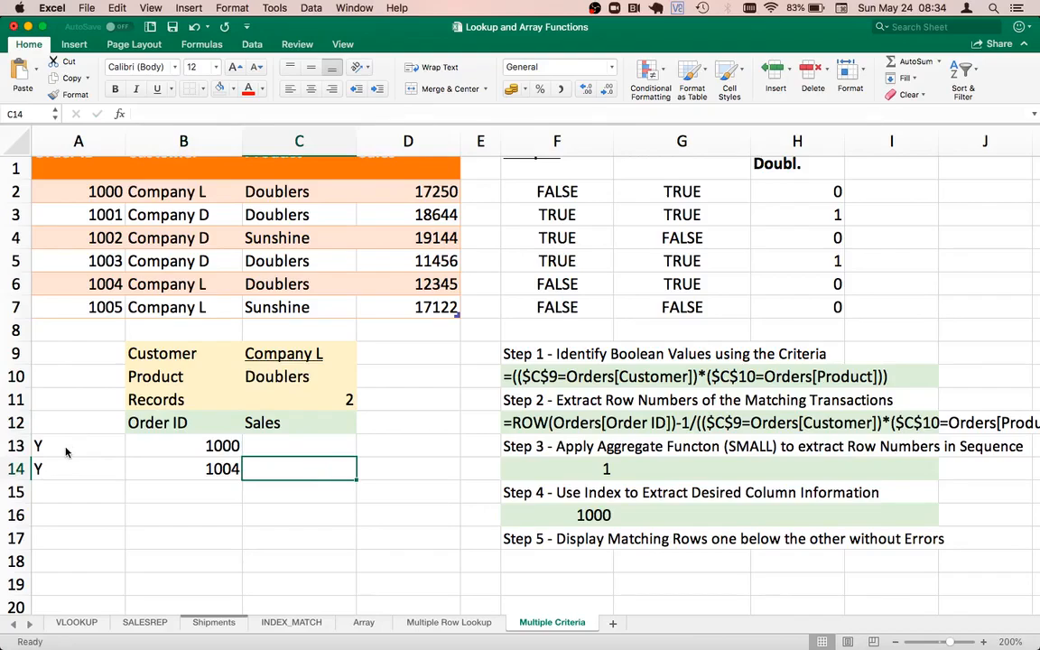
# - Compare the INDEX formulas in B13 and B14, and fill the formula from B14 down to B17
pyautogui.press('Left')
pyautogui.press('Up')
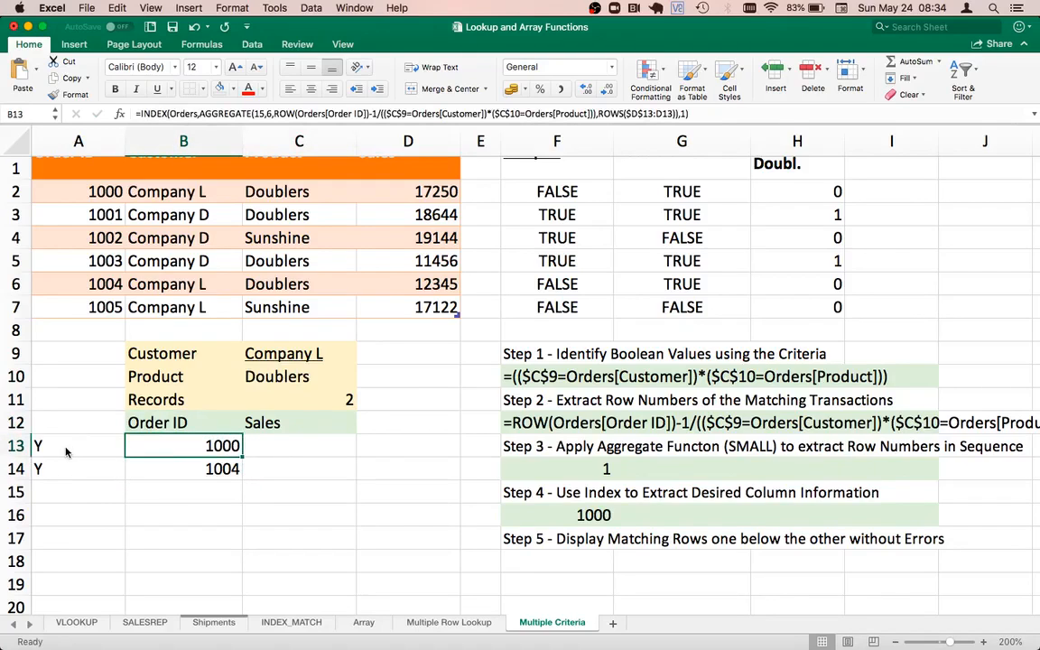
pyautogui.press('Down')
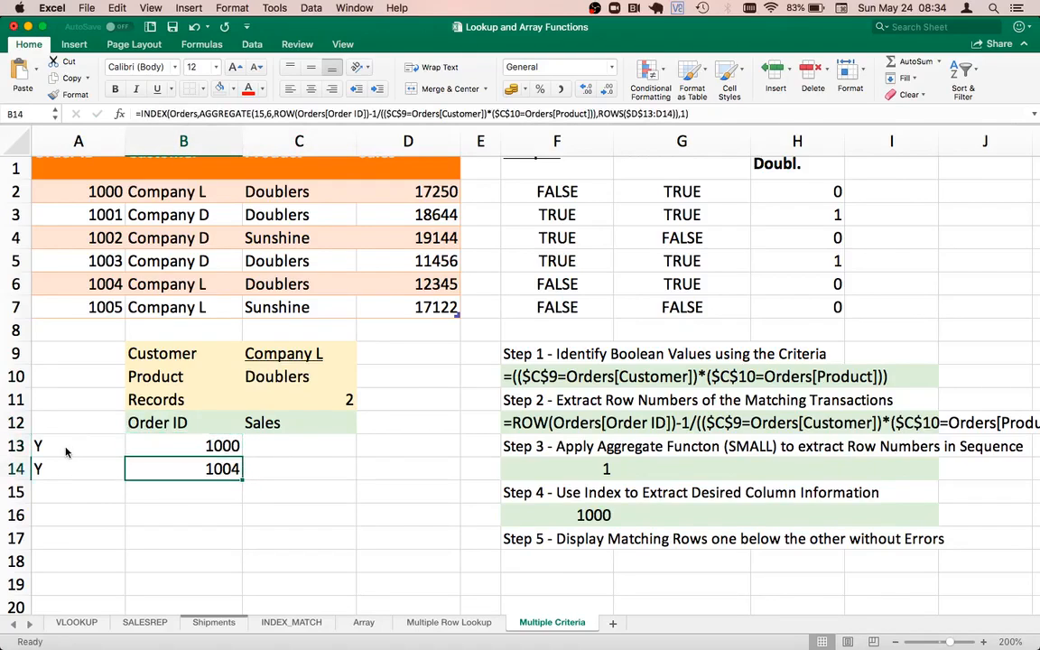
pyautogui.moveTo(242, 480); pyautogui.dragTo(228, 545)
pyautogui.click(181, 493)
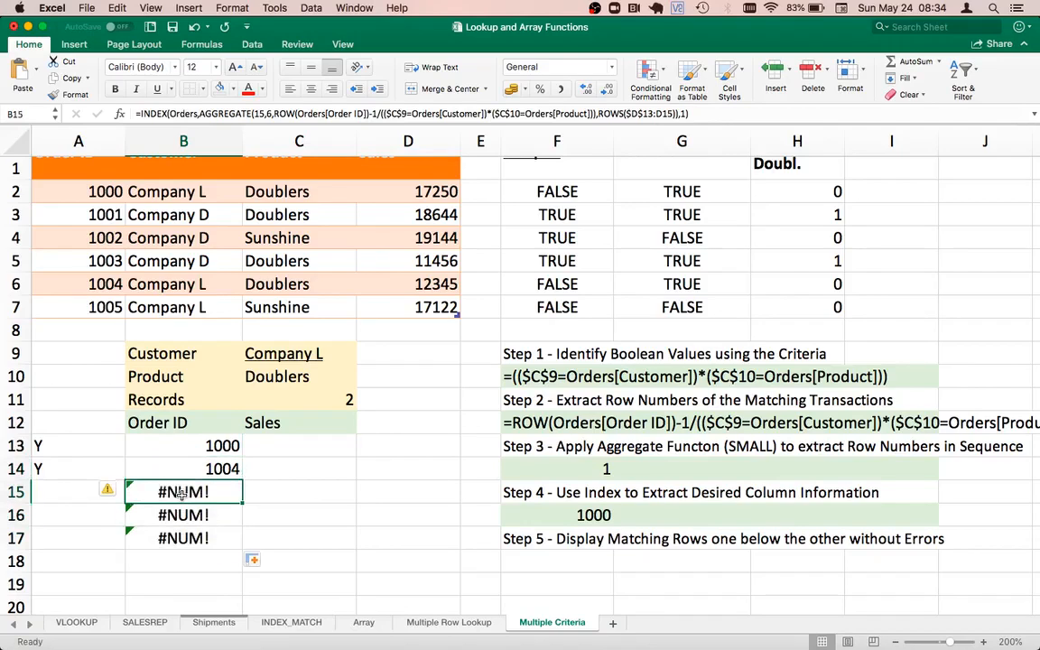
# - Fill the IF formula from A14 down to A17
pyautogui.click(86, 468)
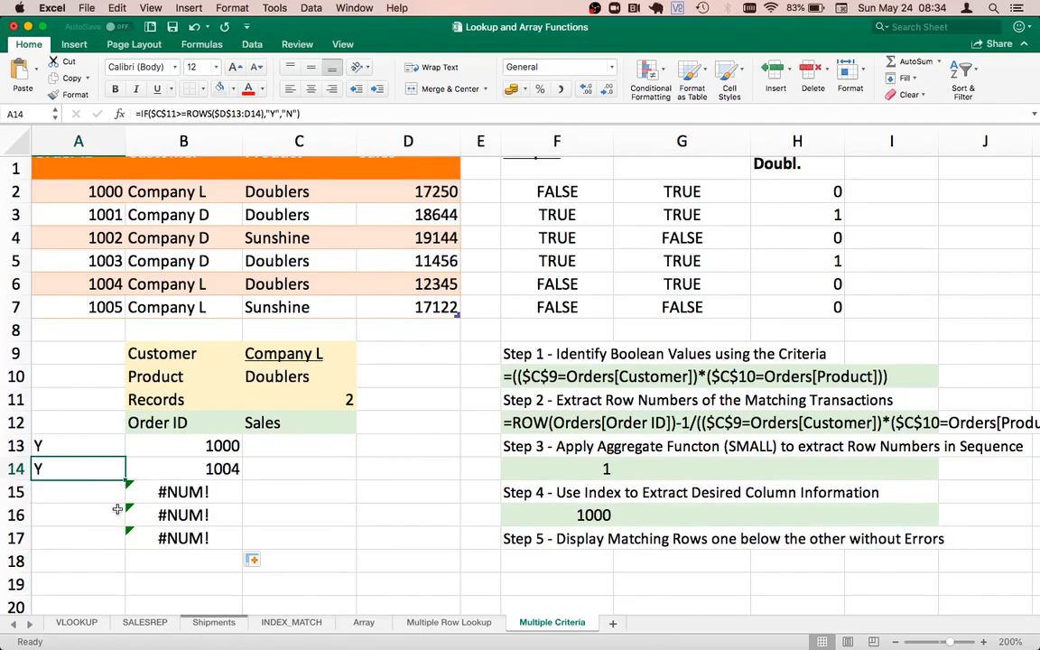
pyautogui.click(93, 494)
pyautogui.click(89, 472)
pyautogui.moveTo(128, 482); pyautogui.dragTo(113, 542)
pyautogui.click(66, 497)
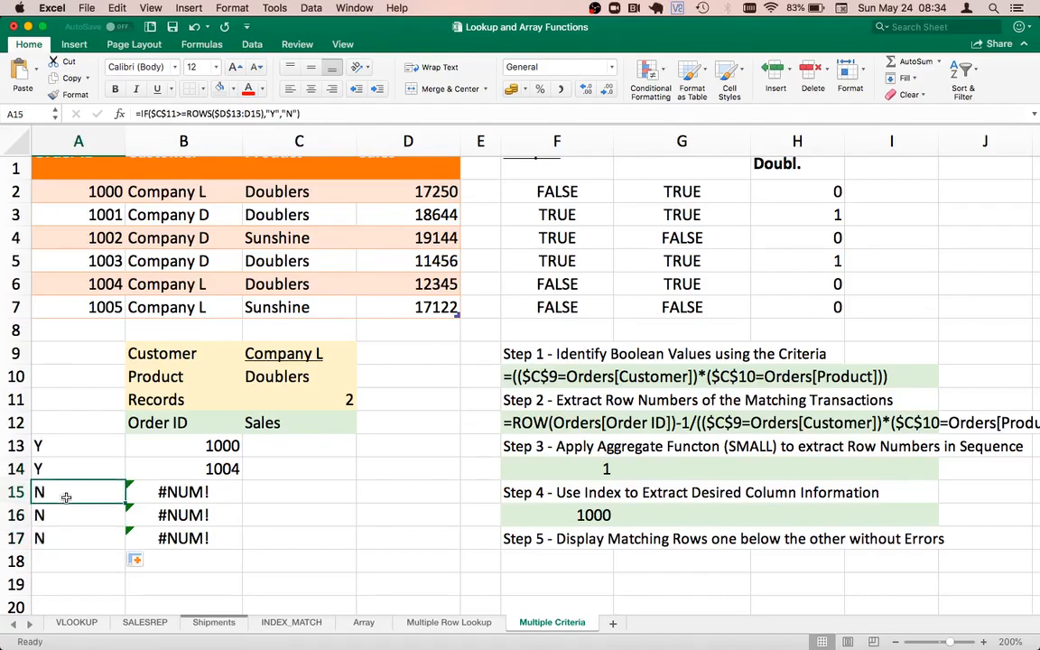
# - Examine how the ROWS range expands in the IF formulas from A13 to A17
pyautogui.press('Up')
pyautogui.press('Down')
pyautogui.press('Down')
pyautogui.press('Down')
pyautogui.press('Up')
pyautogui.press('Up')
pyautogui.press('Up')
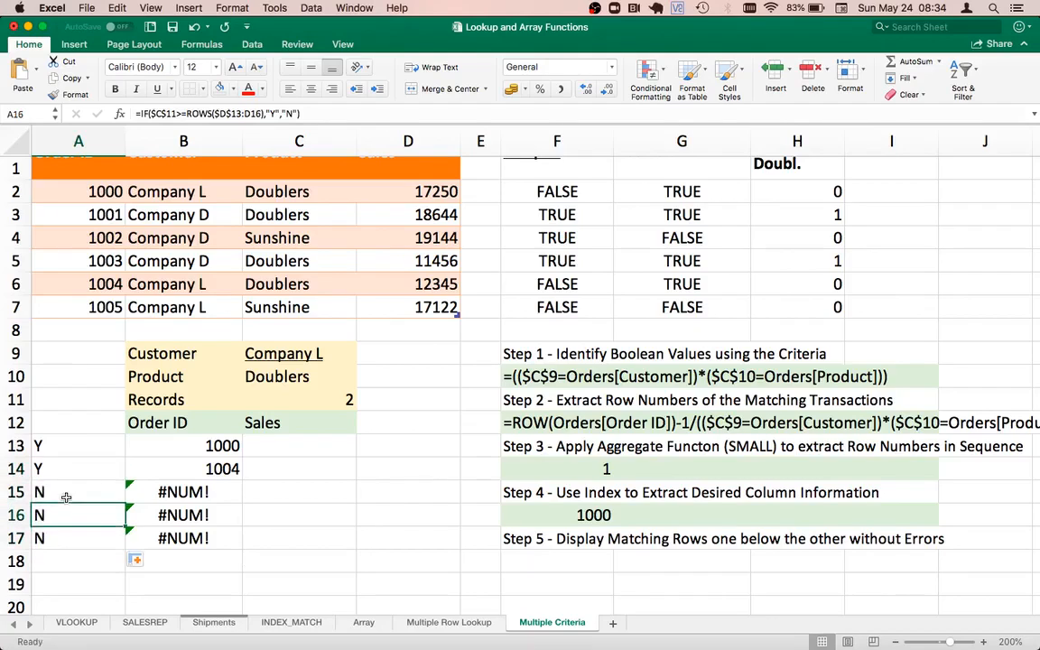
pyautogui.press('Up')
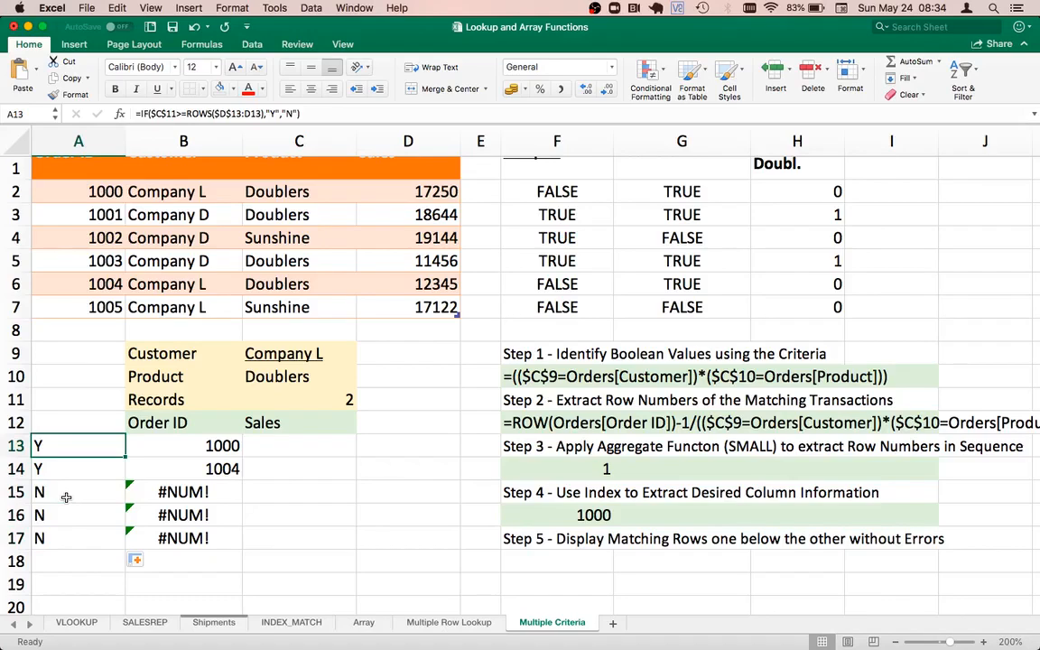
# - Copy the expression IF($C$11>=ROWS($D$13:D13) from the formula in A13
pyautogui.doubleClick(38, 445)
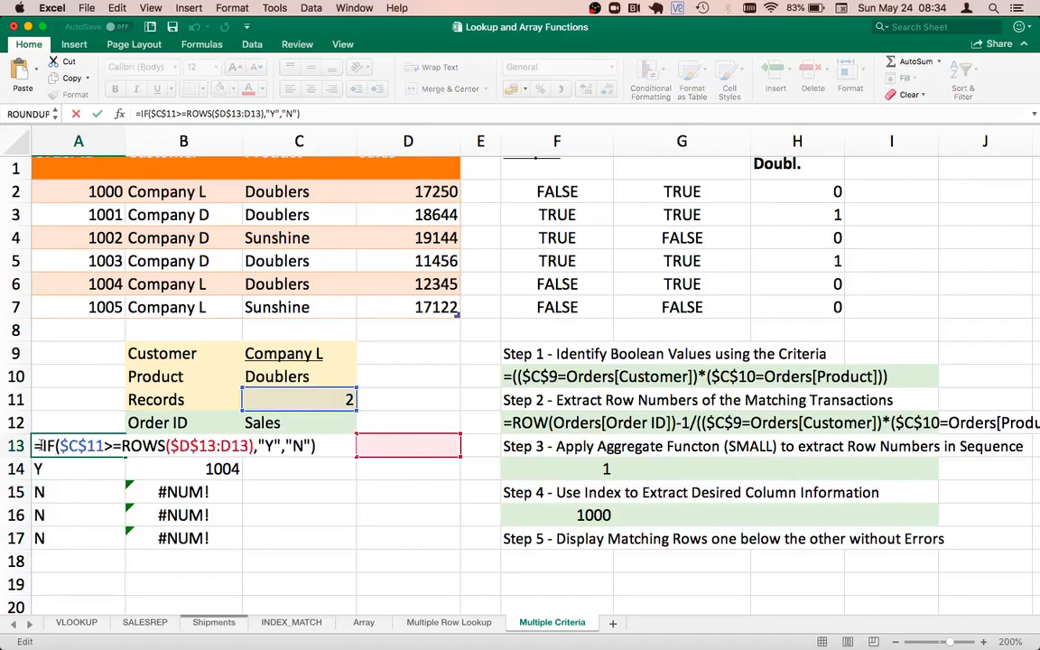
pyautogui.moveTo(39, 445); pyautogui.dragTo(257, 445)
pyautogui.press('super+c')
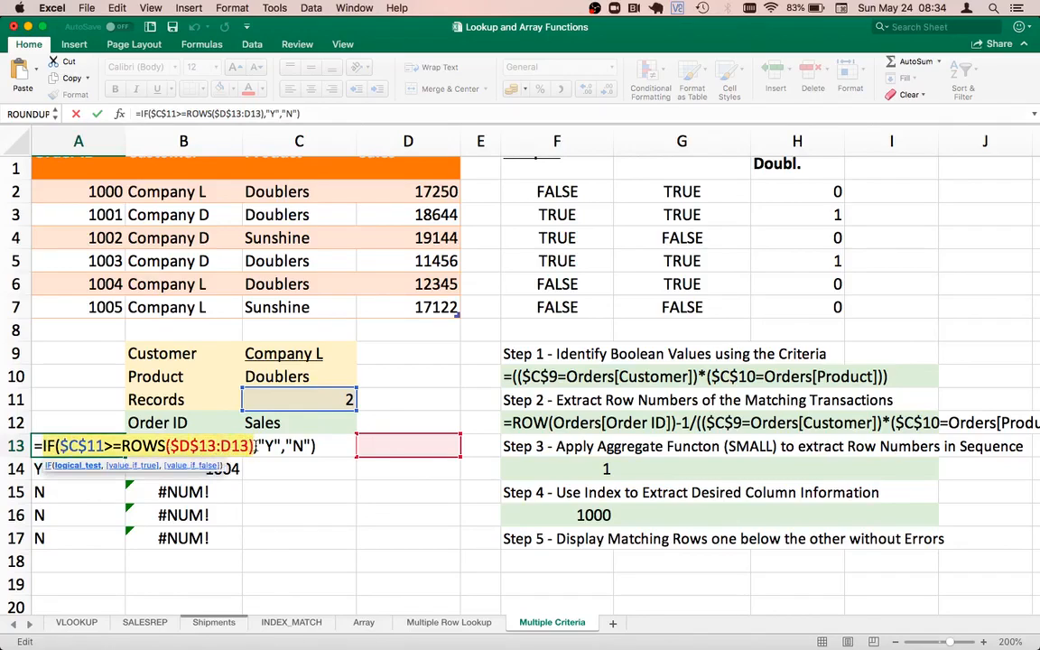
pyautogui.press('Return')
# - Wrap the B13 INDEX formula in the copied IF test, with INDEX as the true result and "" as the false result
pyautogui.click(235, 452)
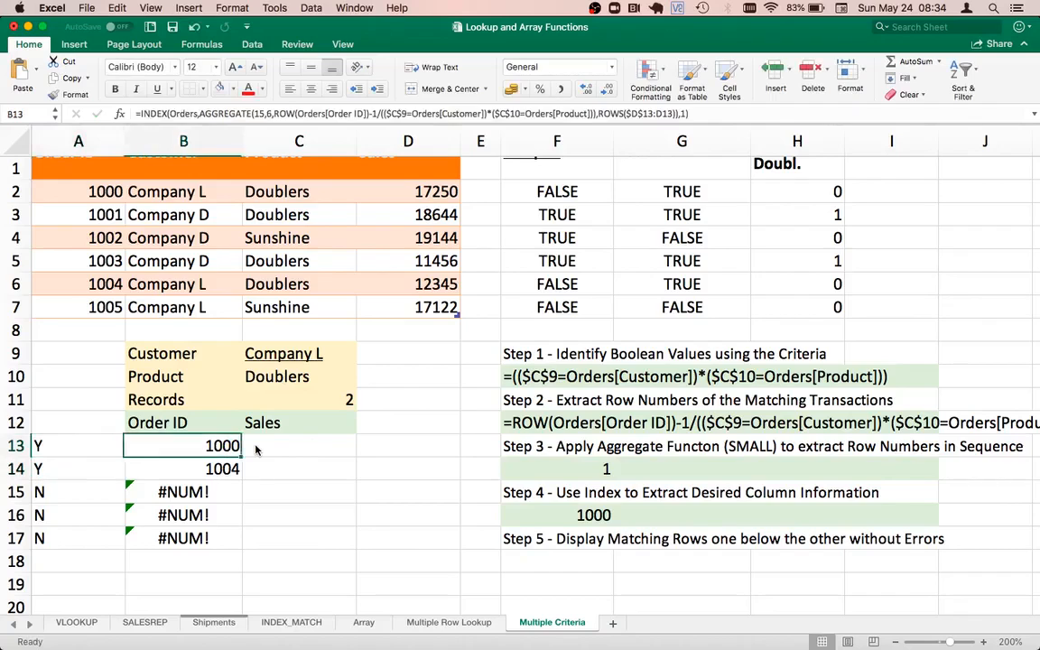
pyautogui.doubleClick(129, 446)
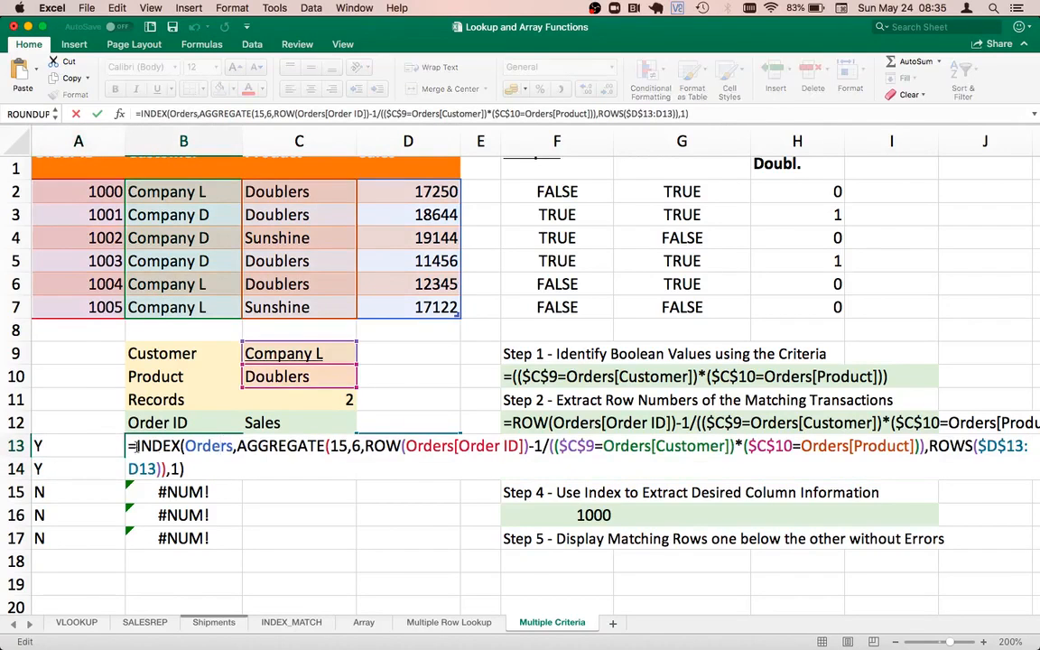
pyautogui.press('super+v')
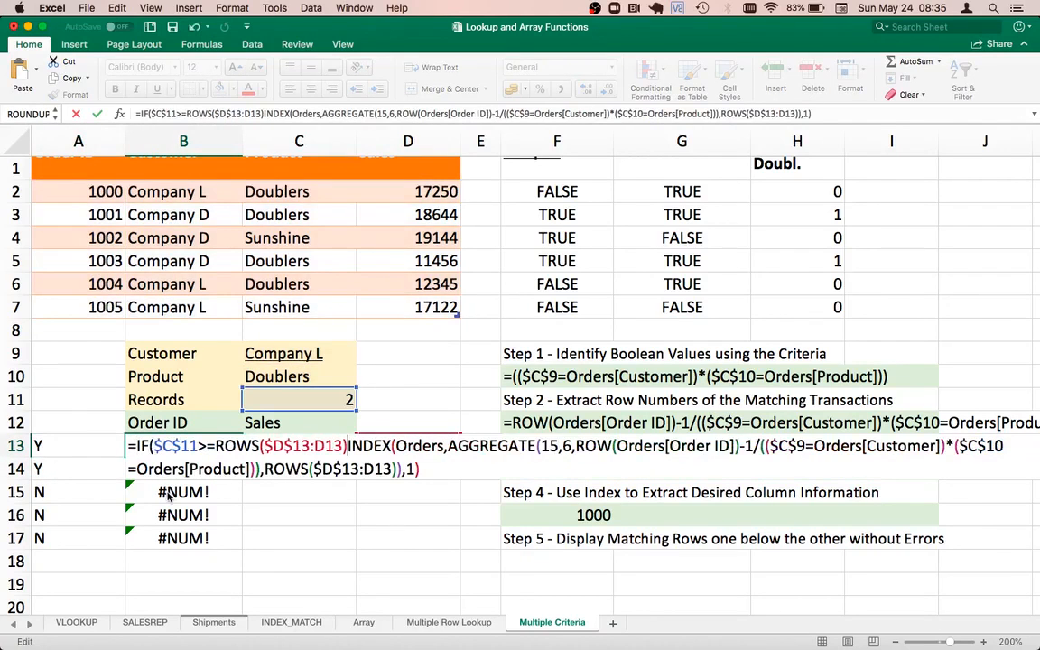
pyautogui.write(',')
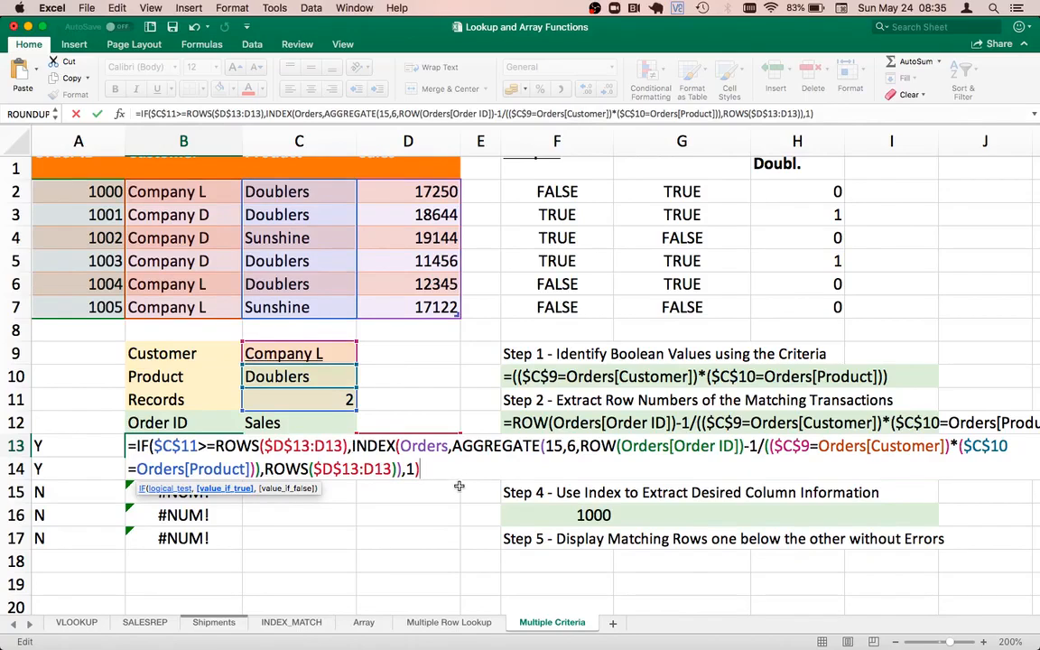
pyautogui.write(',""')
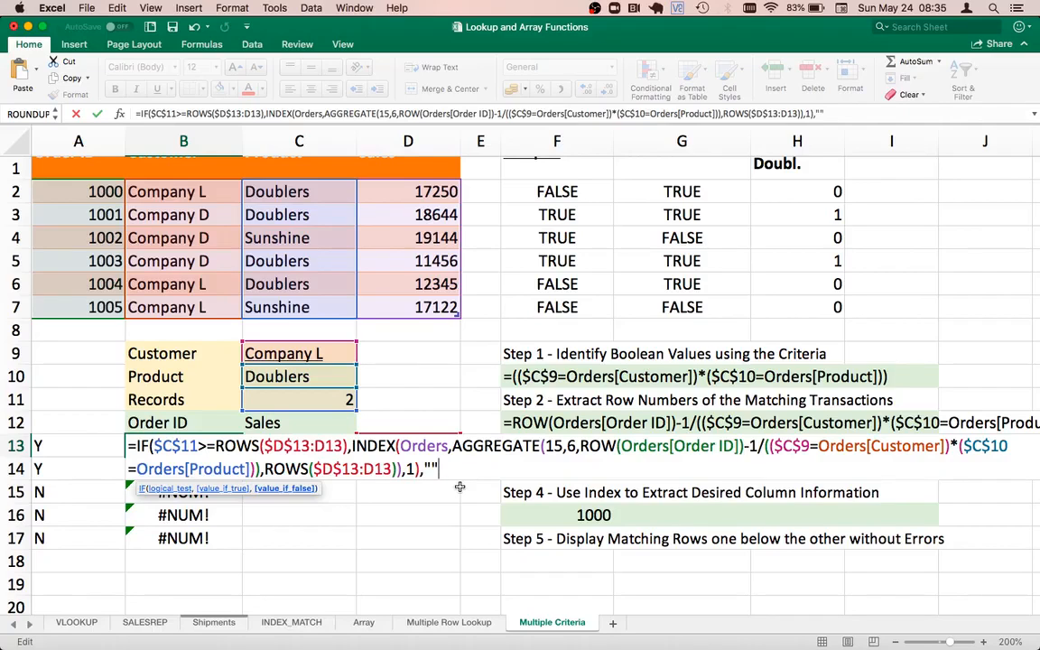
pyautogui.write(')')
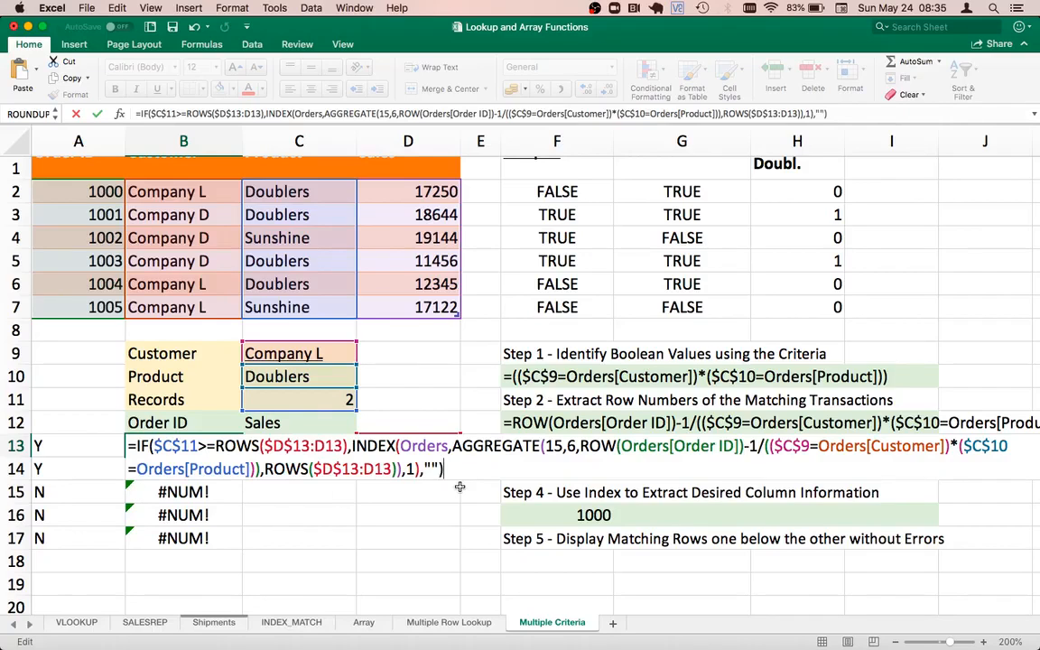
pyautogui.press('Return')
pyautogui.press('Up')
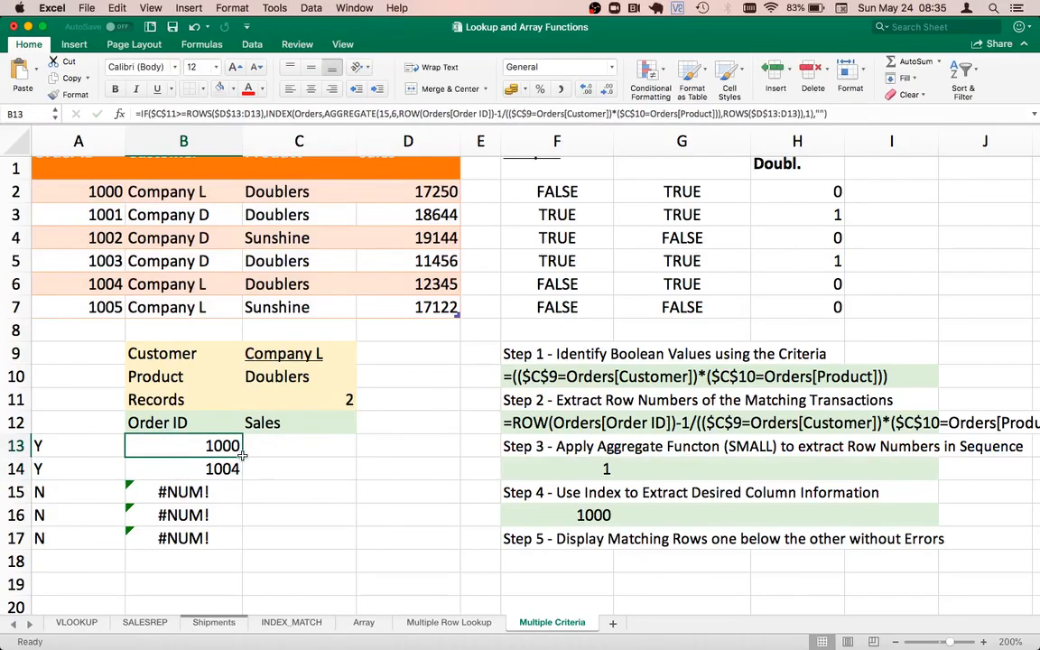
# - Fill the combined IF and INDEX formula from B13 down to B17, and check the filled cells
pyautogui.moveTo(242, 453); pyautogui.dragTo(236, 536)
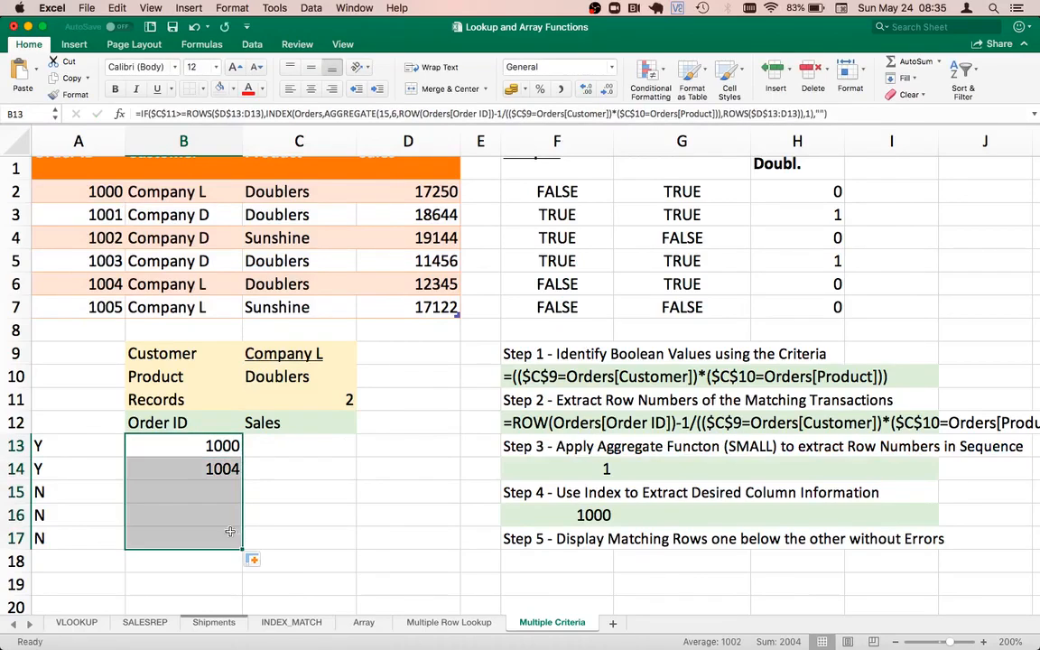
pyautogui.click(205, 509)
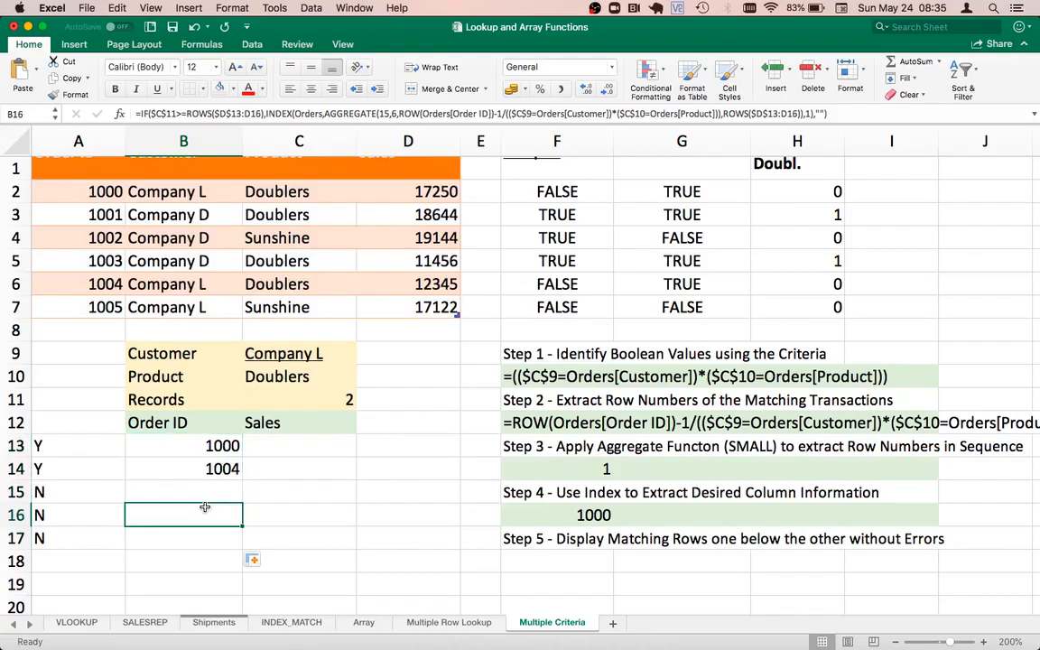
pyautogui.click(219, 446)
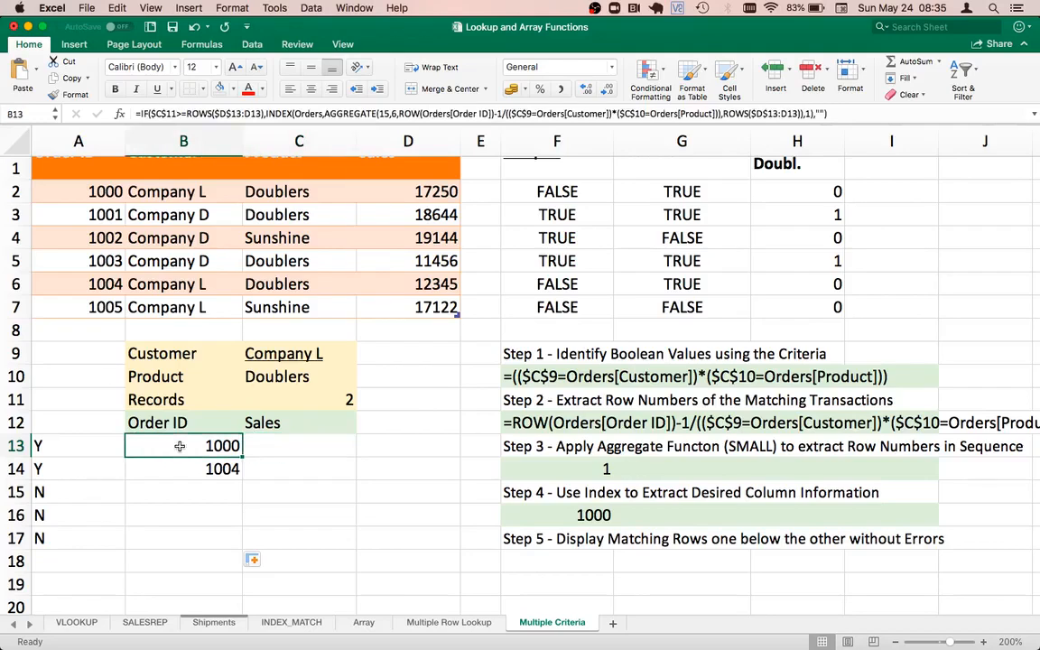
pyautogui.click(285, 440)
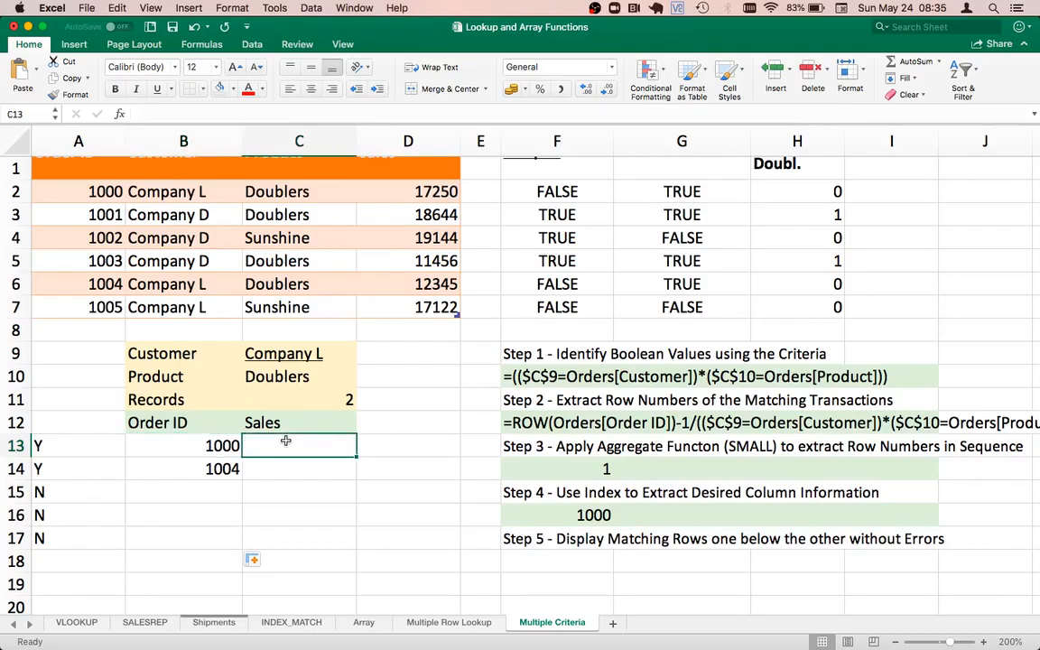
# - Copy the combined IF and INDEX formula from B13 into C13 under the Sales heading
pyautogui.press('Up')
pyautogui.press('Down')
pyautogui.press('Left')
pyautogui.press('super+c')
pyautogui.press('Right')
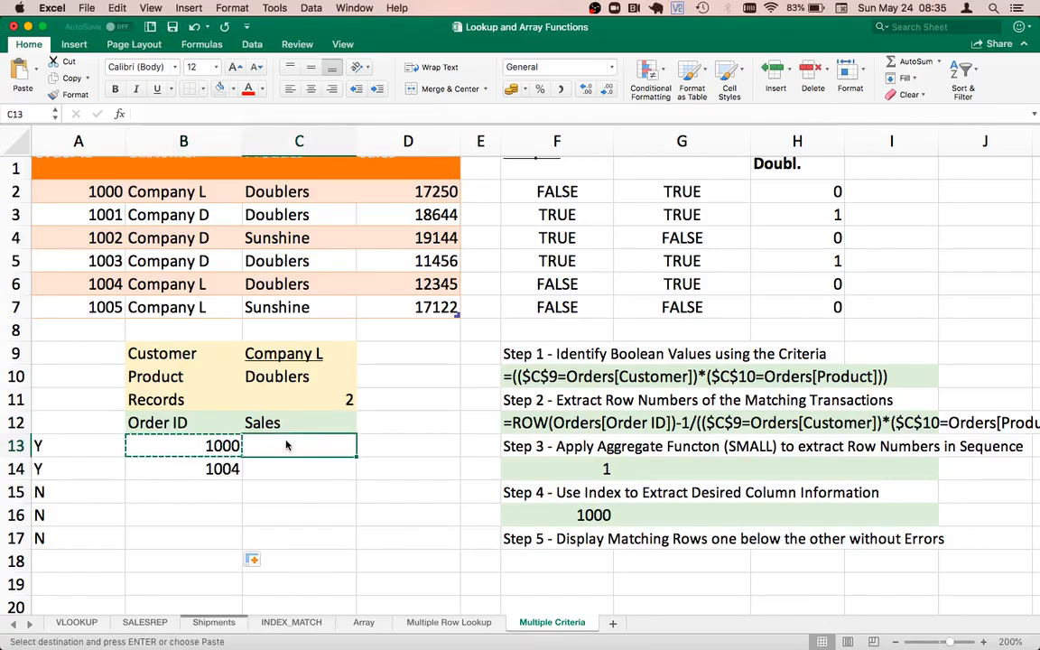
pyautogui.press('super+v')
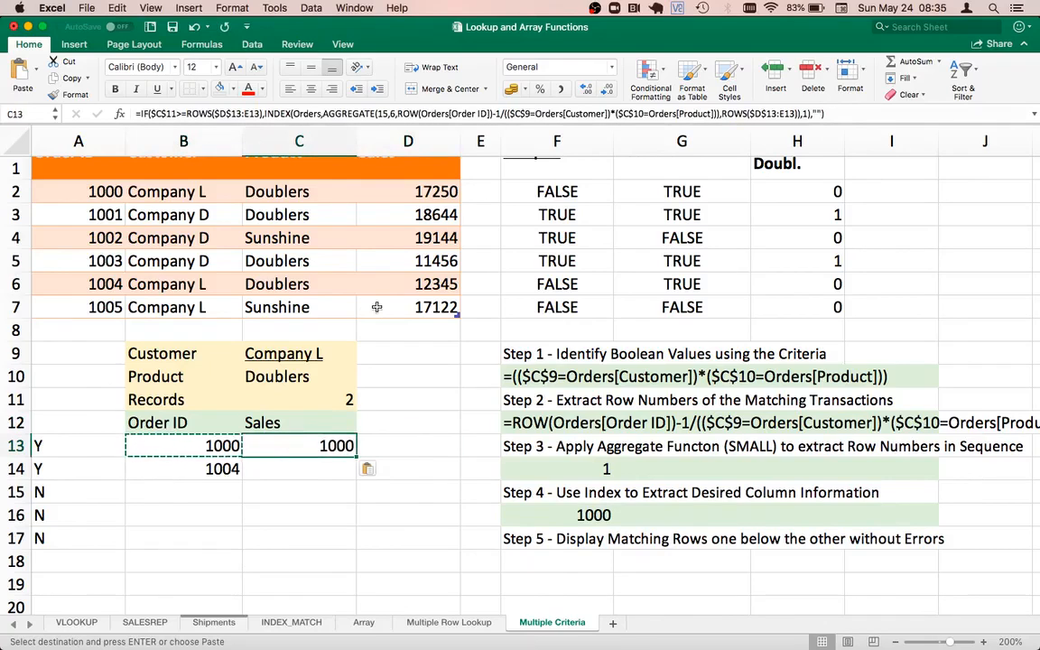
# - Set the INDEX column number in the C13 formula to 2
pyautogui.doubleClick(313, 444)
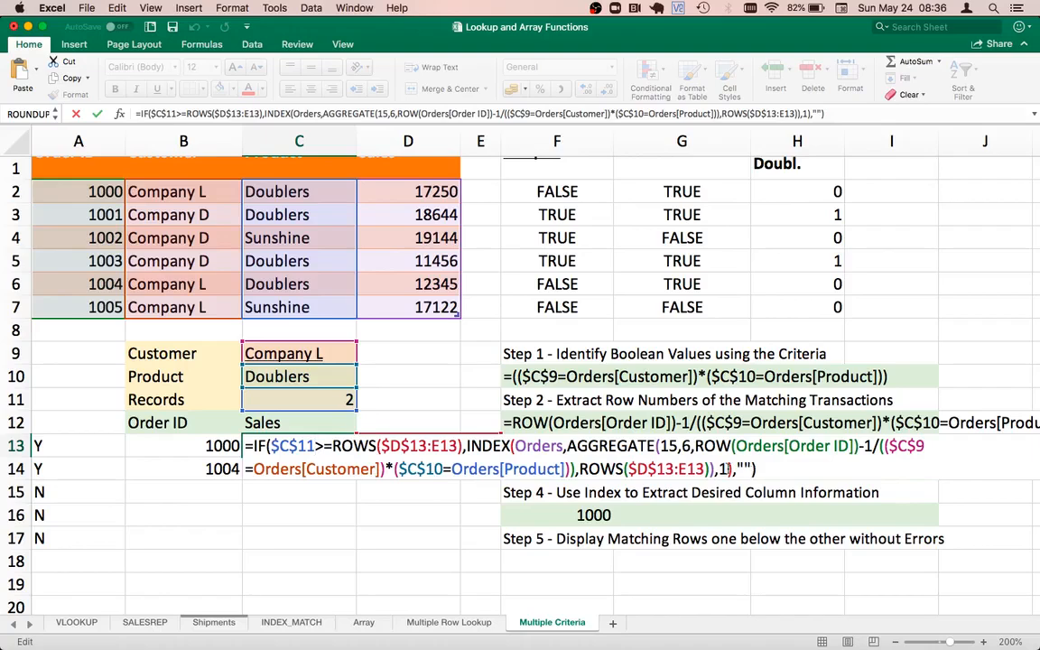
pyautogui.click(726, 469)
pyautogui.press('BackSpace')
pyautogui.write('2')
pyautogui.press('Return')
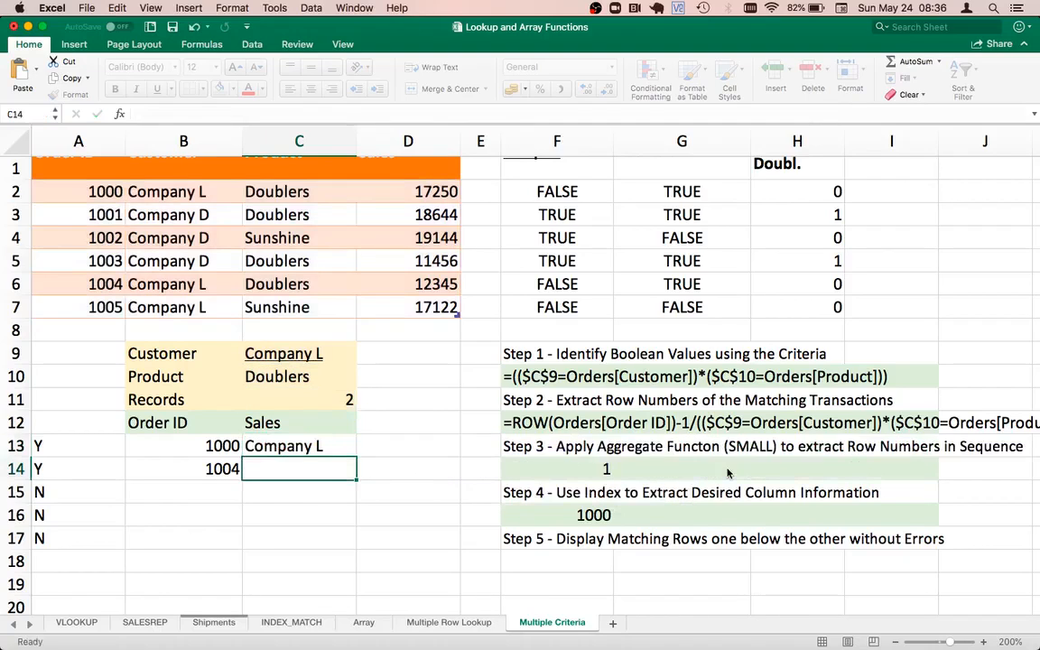
# - Fill the C13 formula down to C17 and check the filled cells
pyautogui.press('Up')
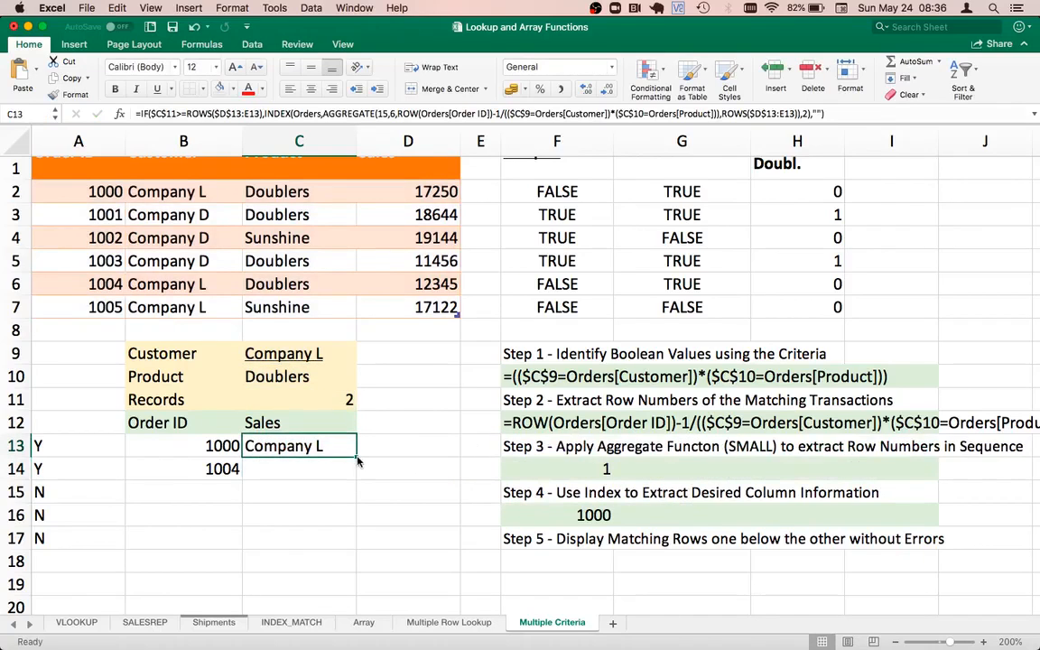
pyautogui.moveTo(357, 457); pyautogui.dragTo(348, 544)
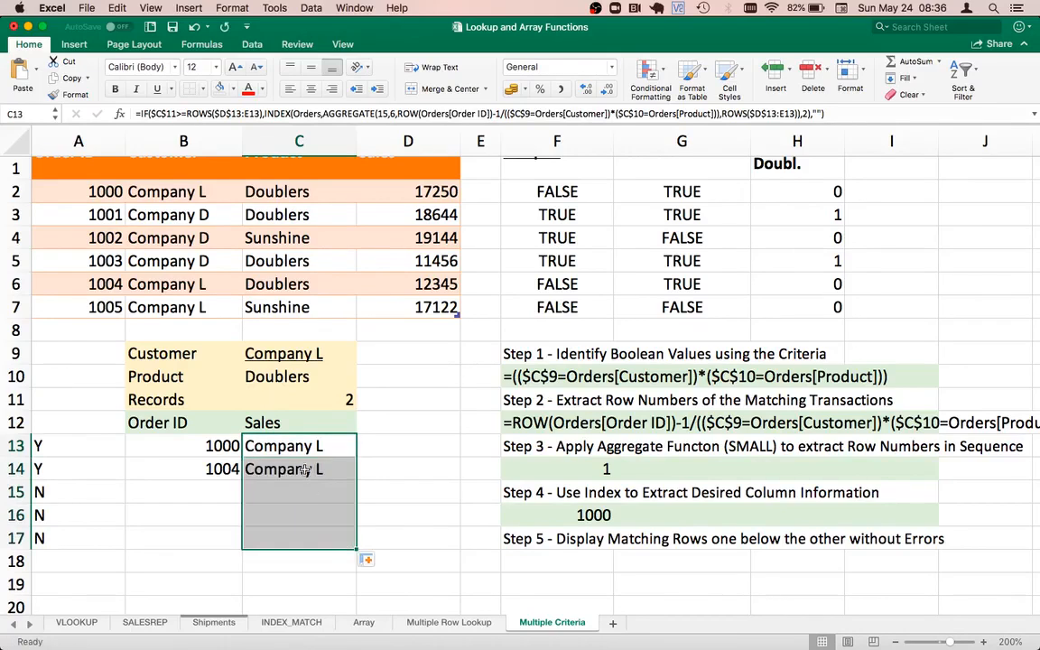
pyautogui.click(305, 469)
pyautogui.press('Up')
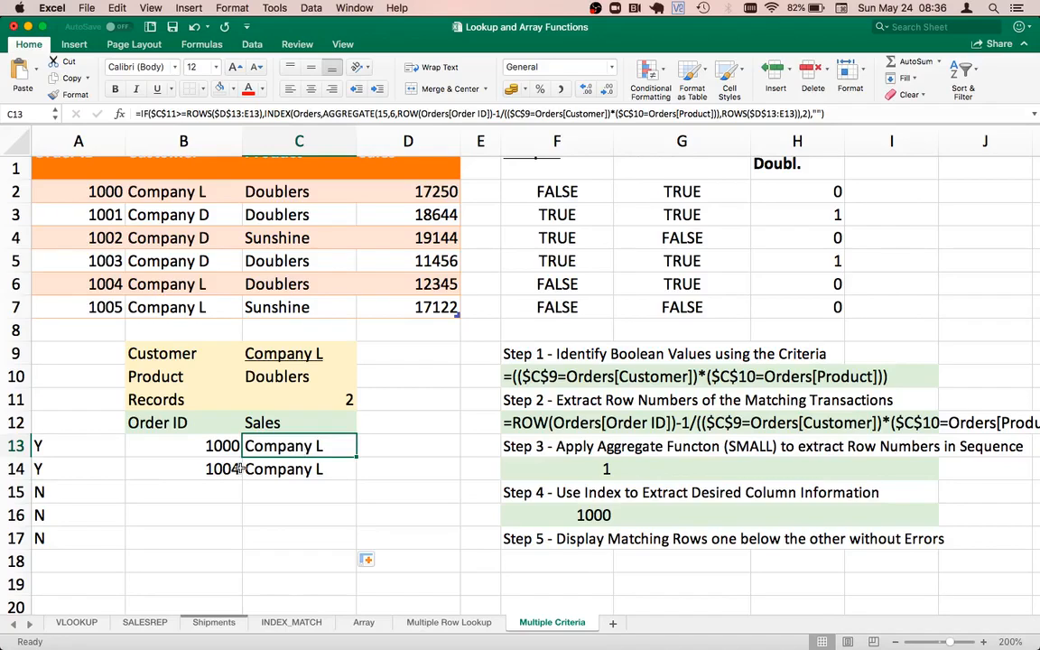
# - Review the B13 formula and the notes on the formula-building steps, starting with Step 1 in F9, alongside the orders table
pyautogui.click(128, 447)
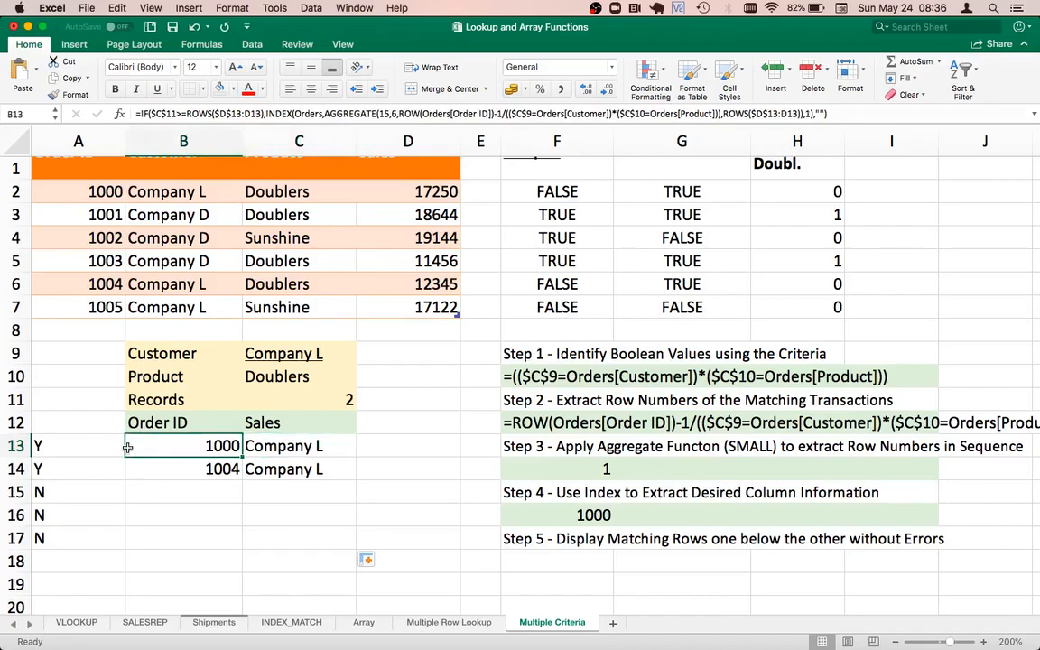
pyautogui.press('Up')
pyautogui.press('Right')
pyautogui.press('Right')
pyautogui.press('Right')
pyautogui.press('Up')
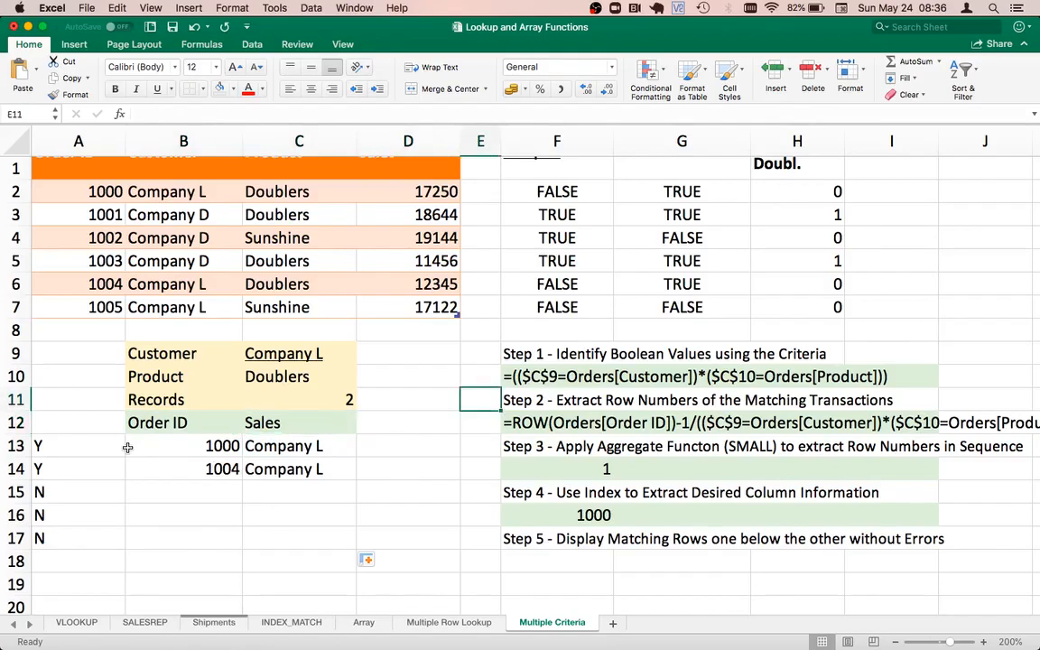
pyautogui.press('Right')
pyautogui.press('Up')
pyautogui.press('Up')
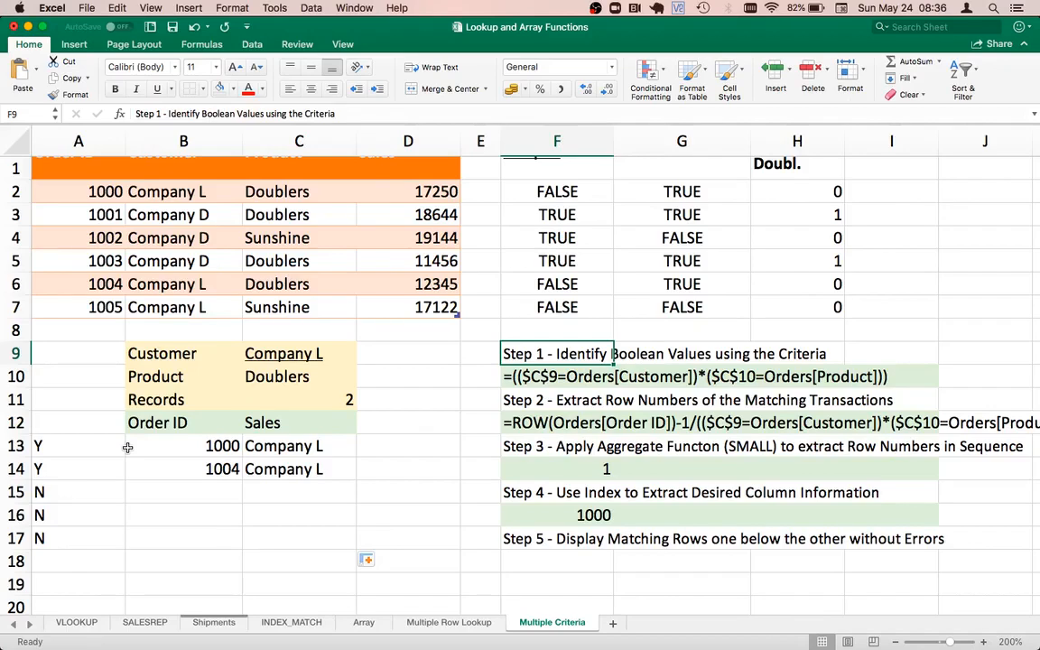
pyautogui.scroll(3, 271, 325)
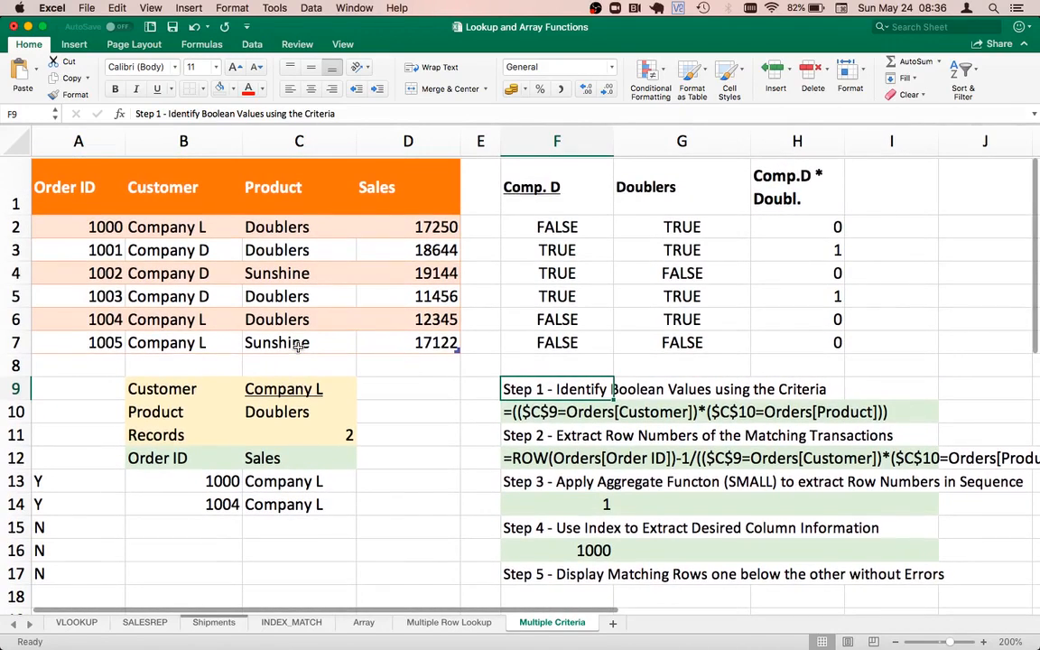